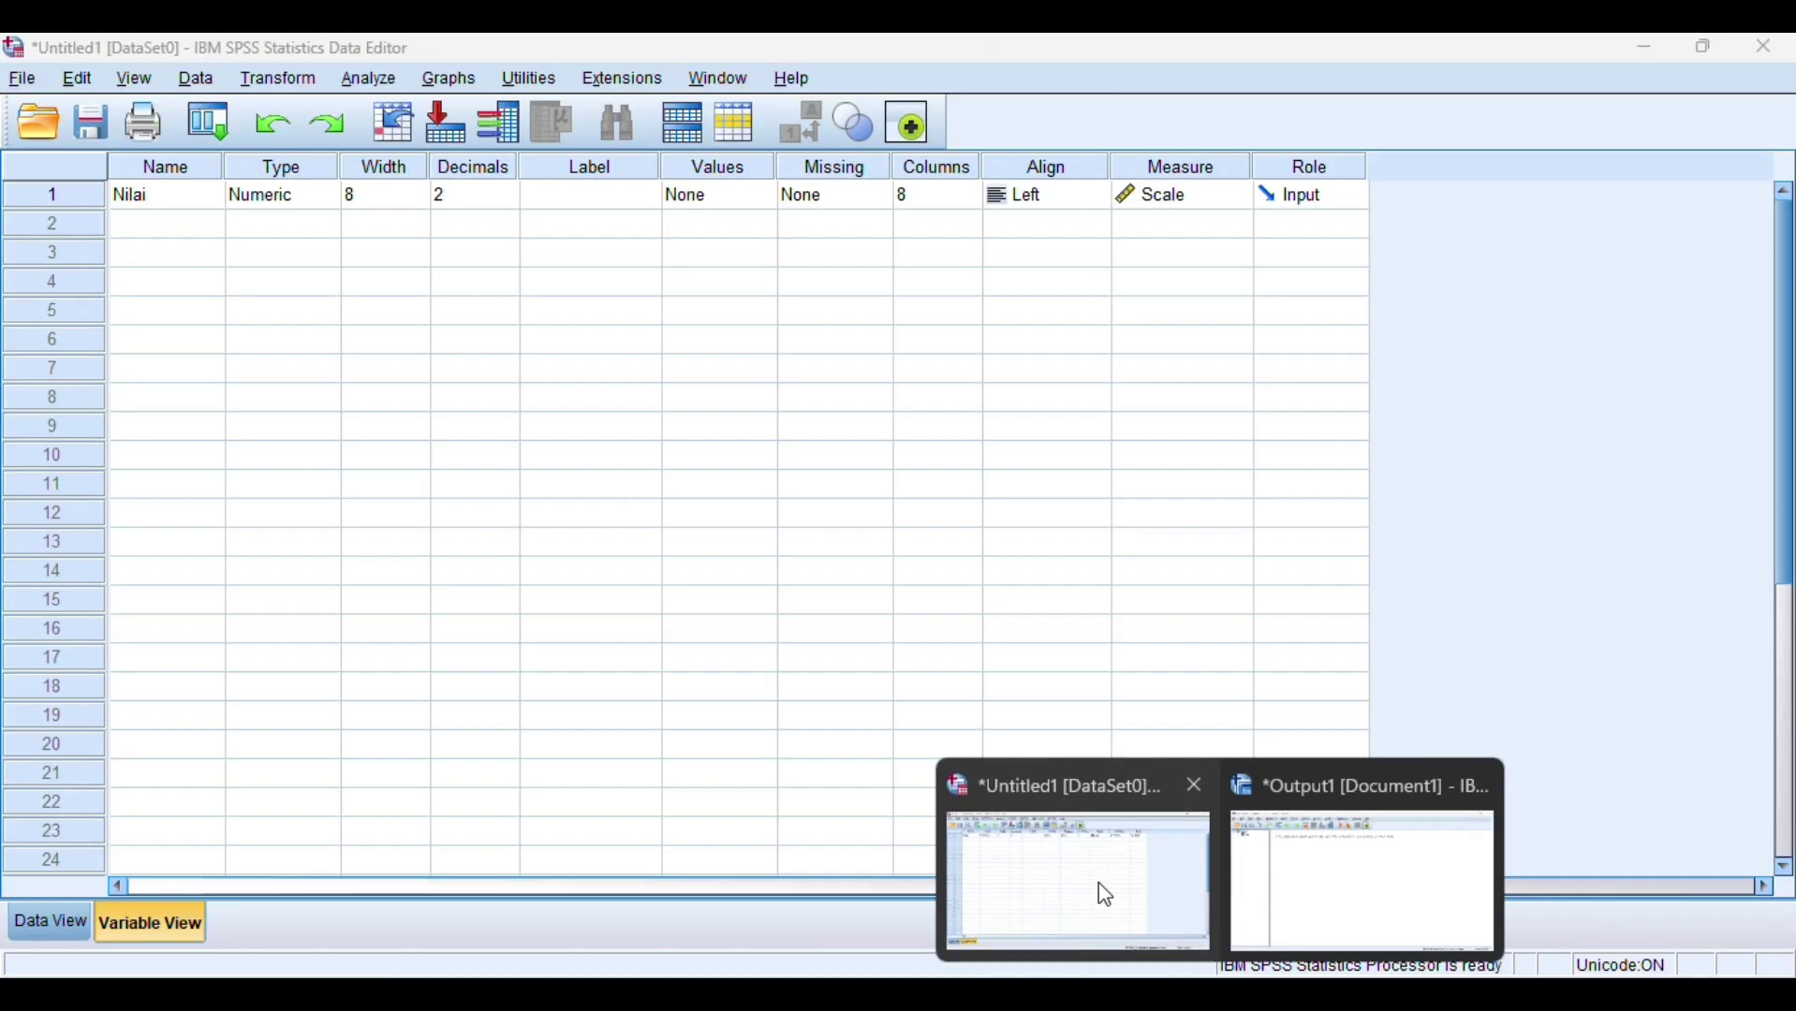
Step: Bring up the Untitled1 dataset and review all the entered values of the Nilai variable
click(1098, 883)
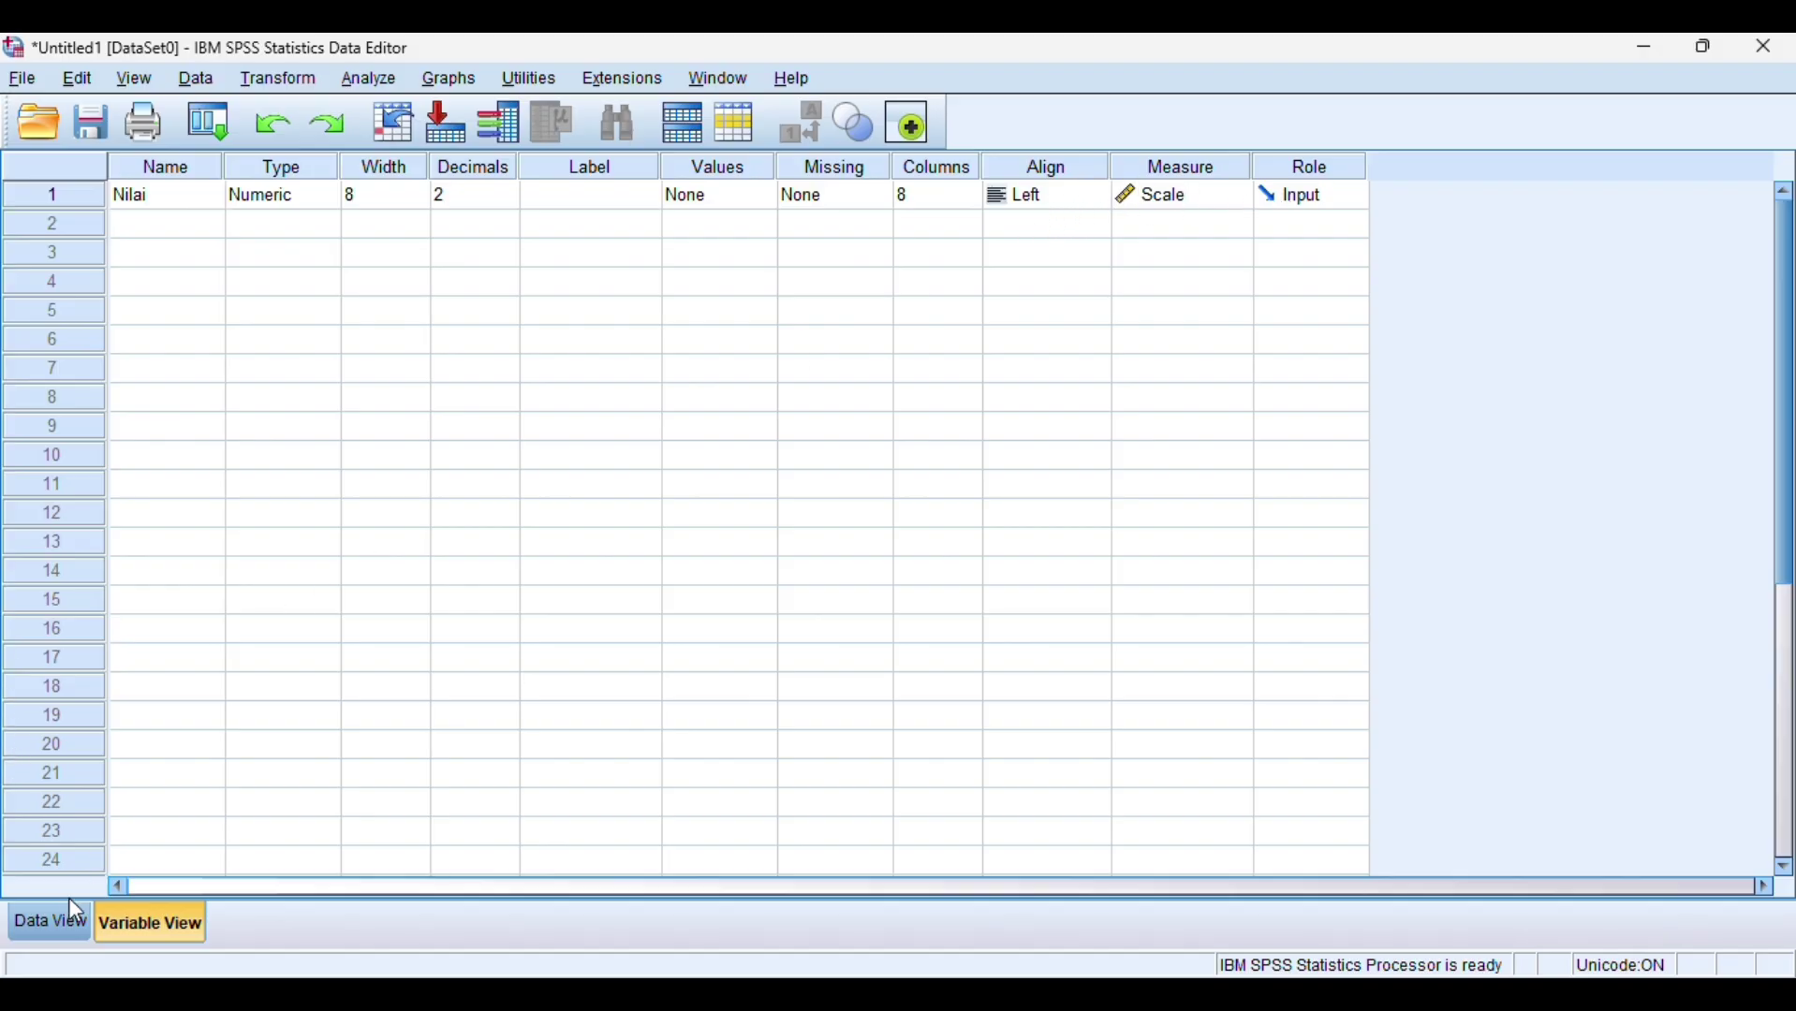
click(57, 932)
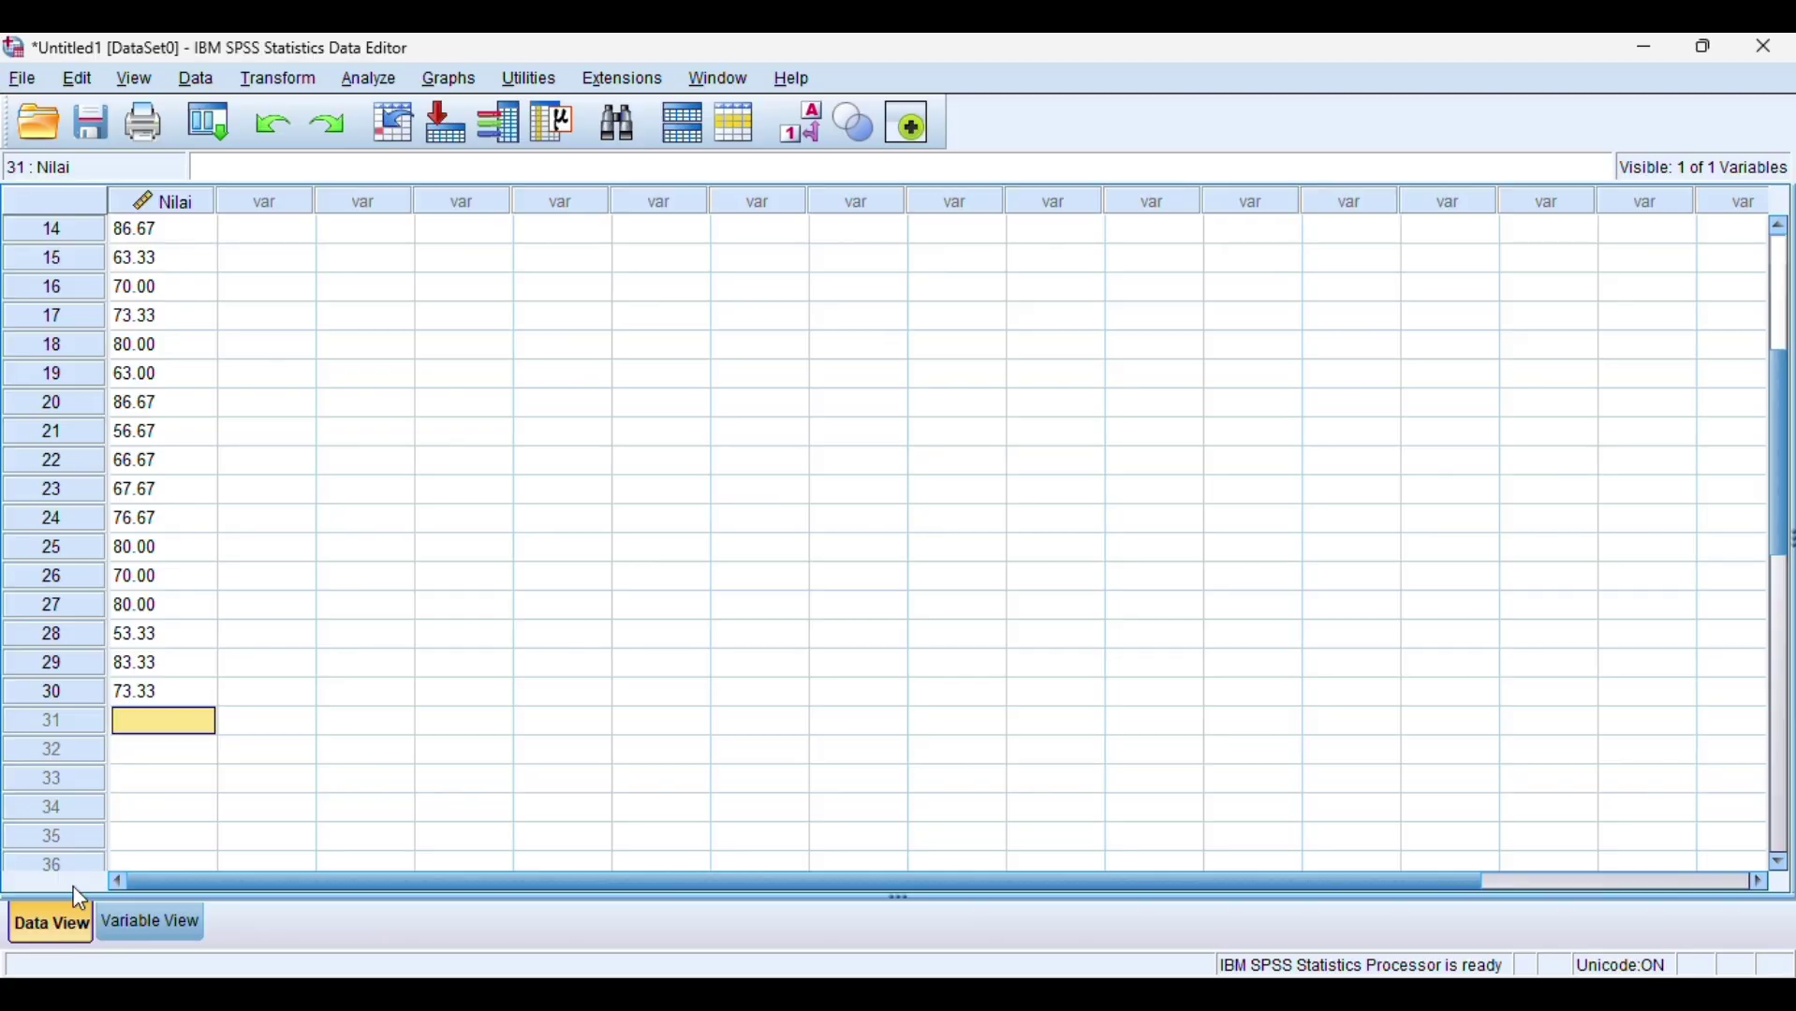
scroll(276, 617, up, 4)
scroll(276, 618, up, 1)
scroll(185, 312, down, 4)
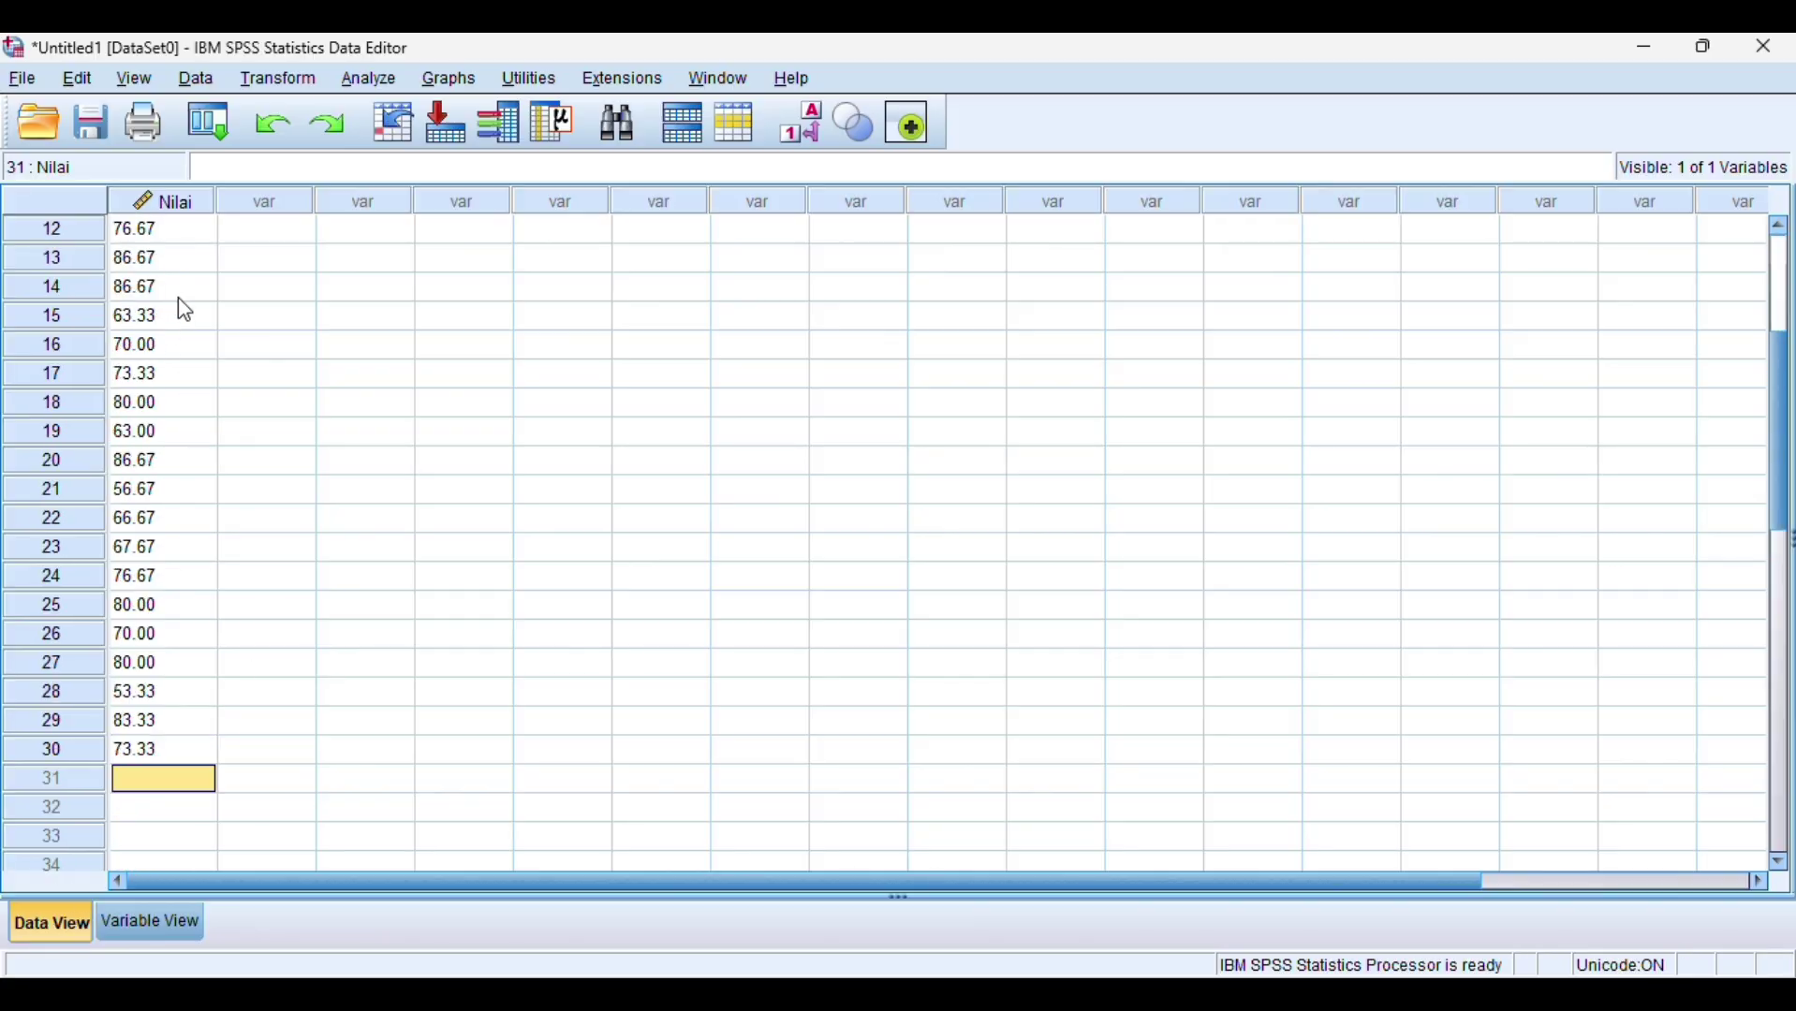
scroll(186, 312, up, 4)
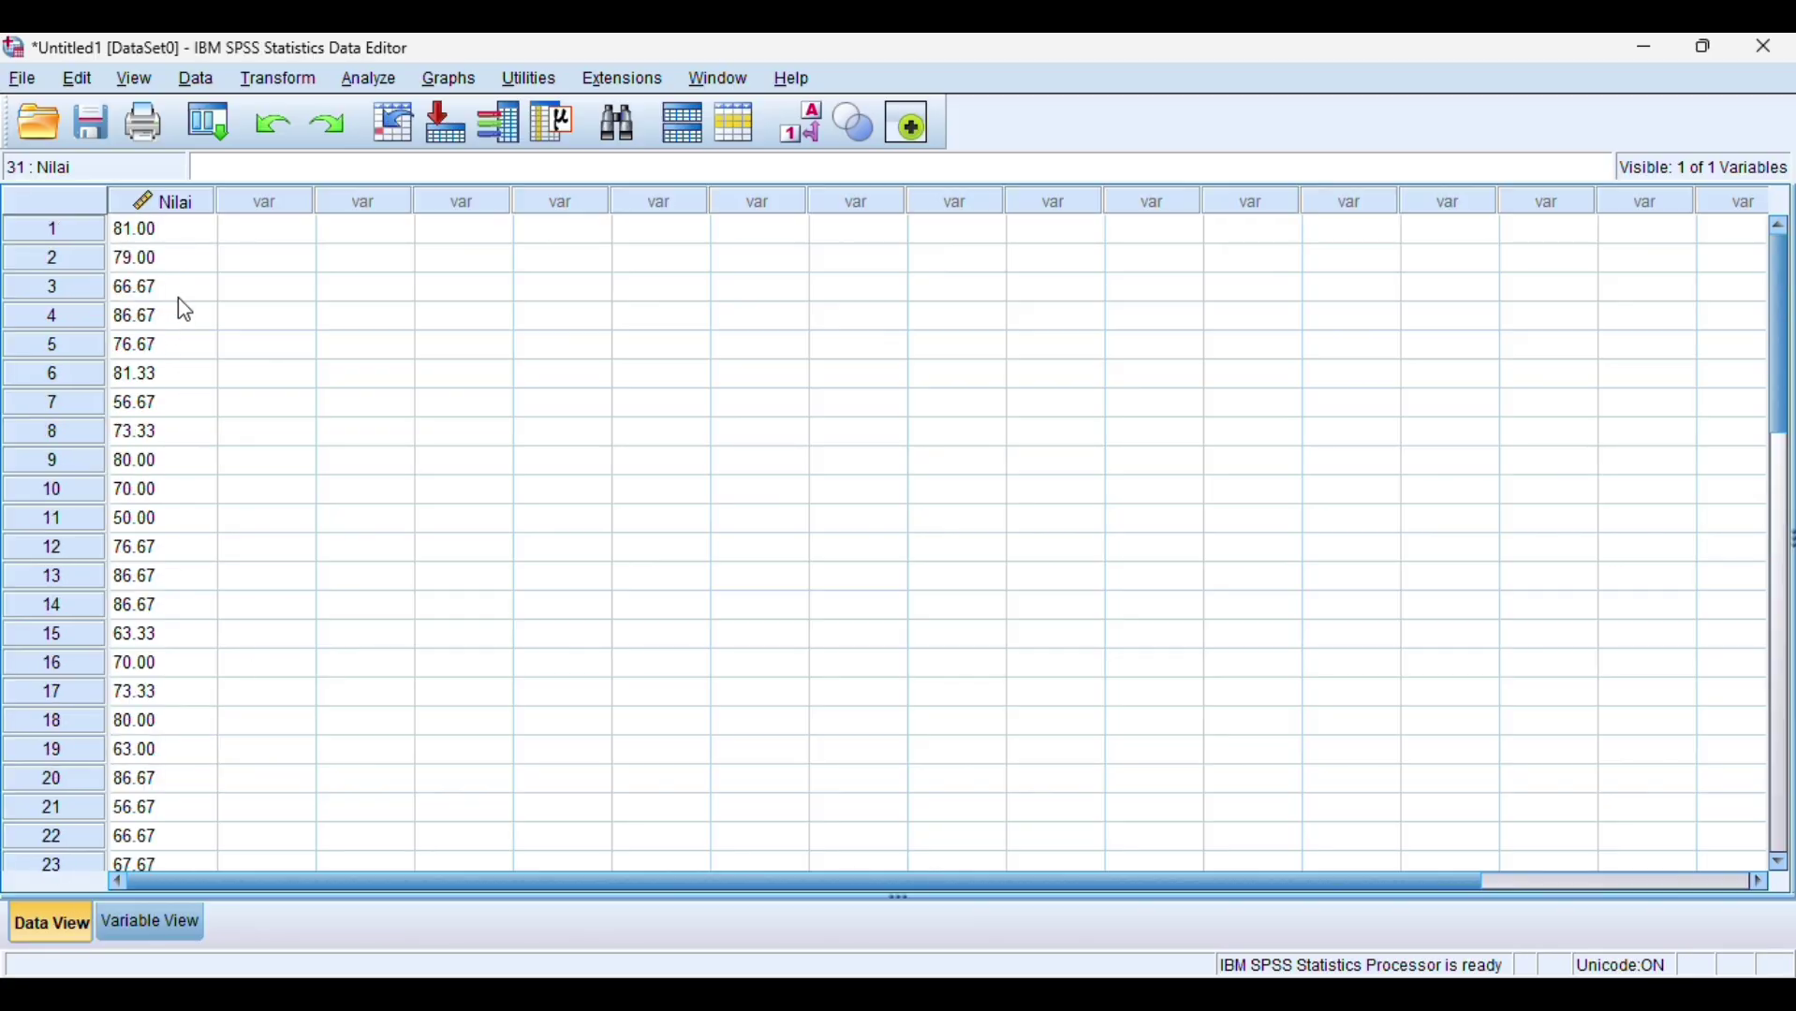
Step: Run a legacy one-sample Kolmogorov-Smirnov test on Nilai against the Normal distribution
click(372, 79)
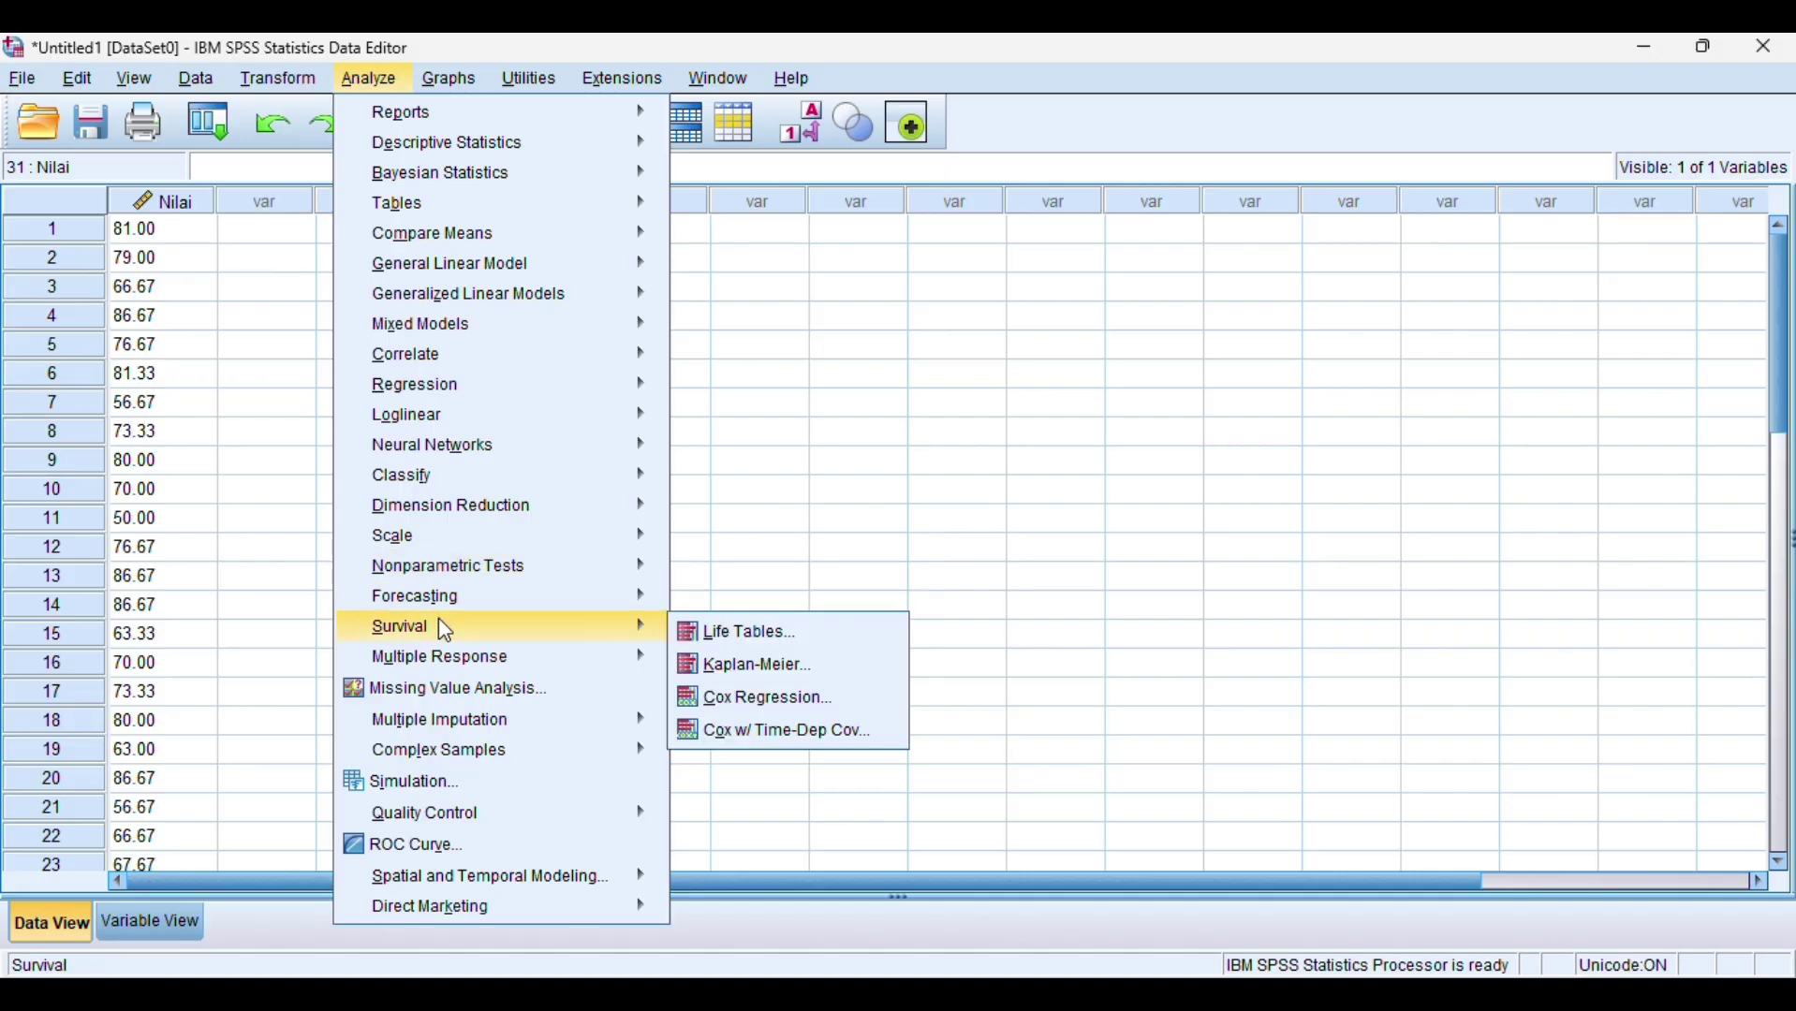
mouse_move(513, 569)
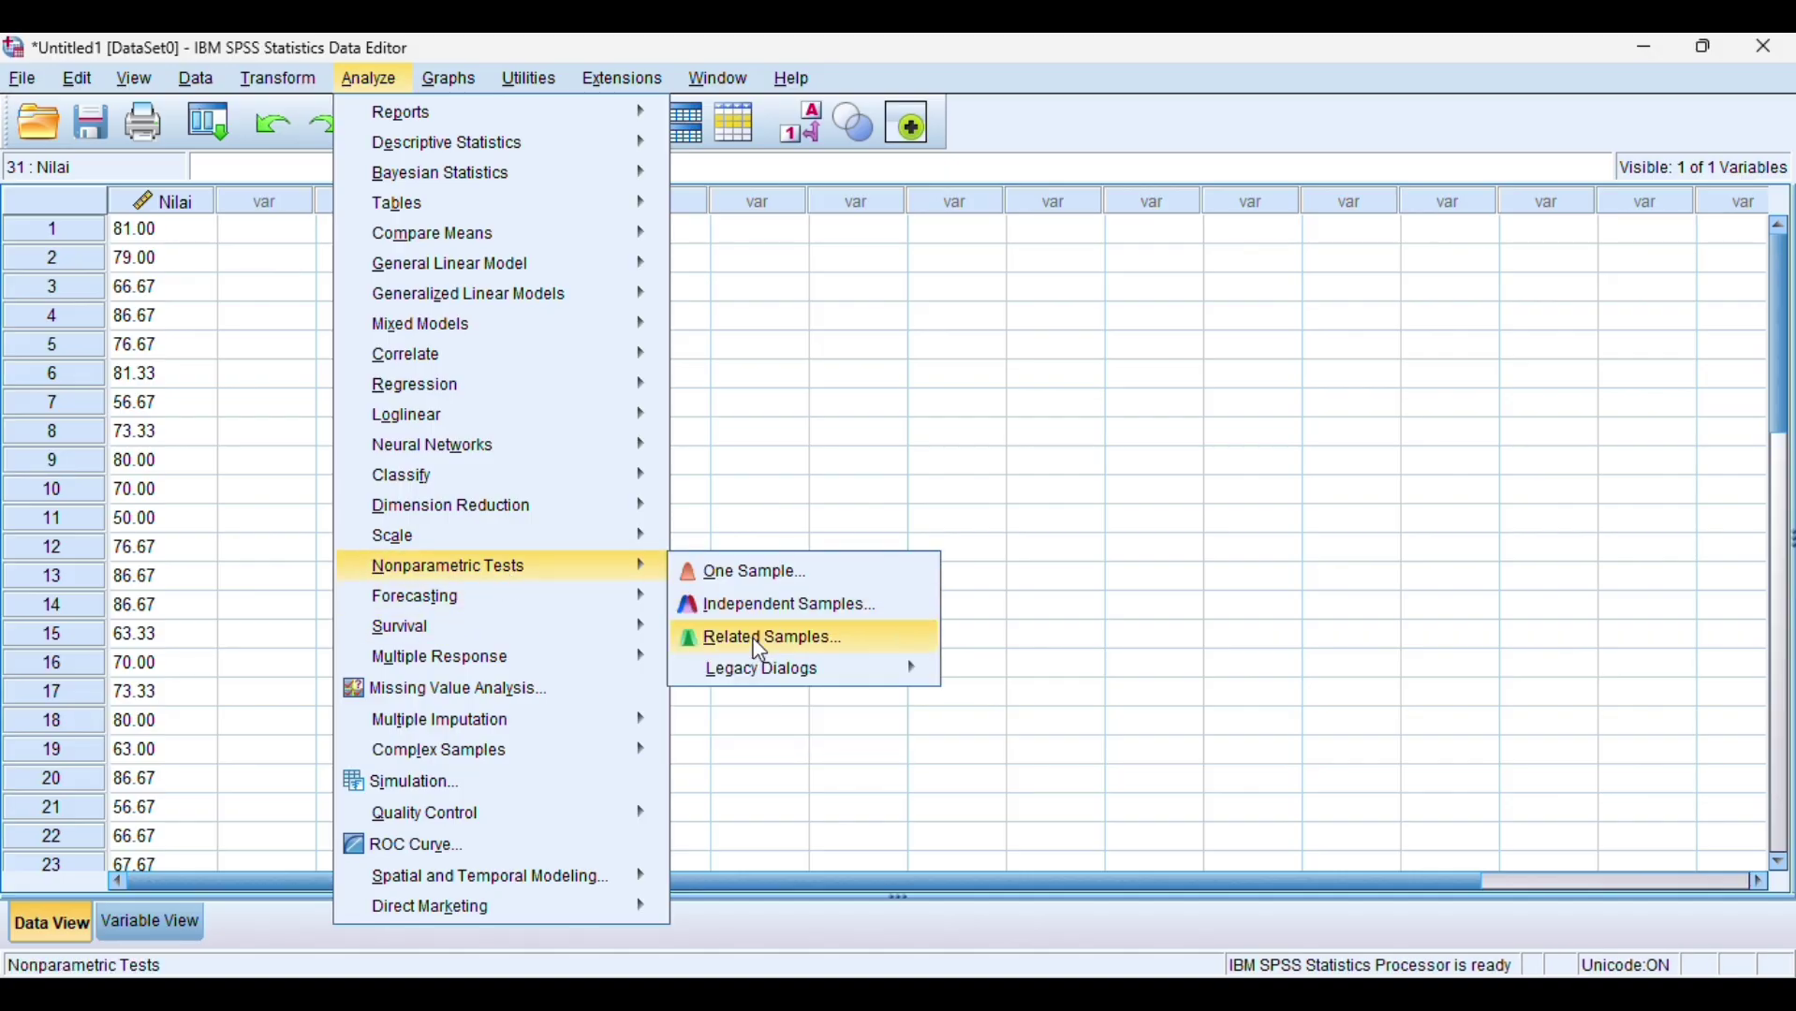
mouse_move(762, 688)
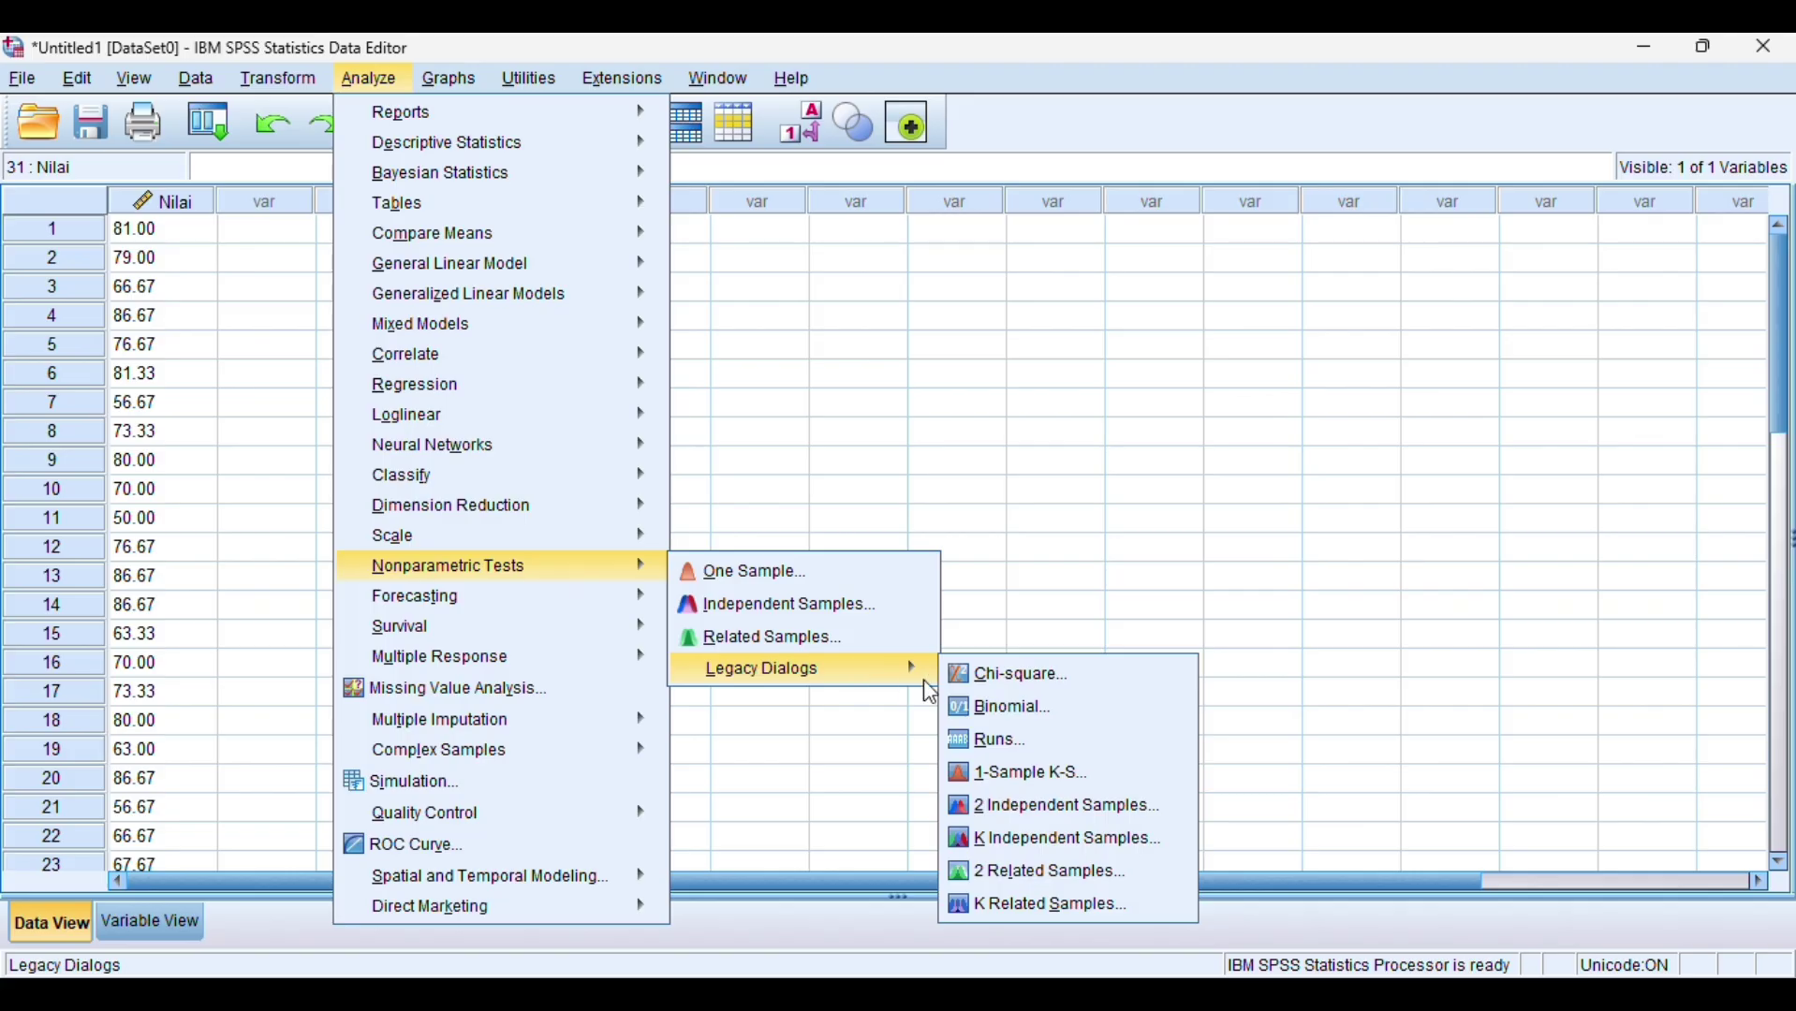
click(1034, 773)
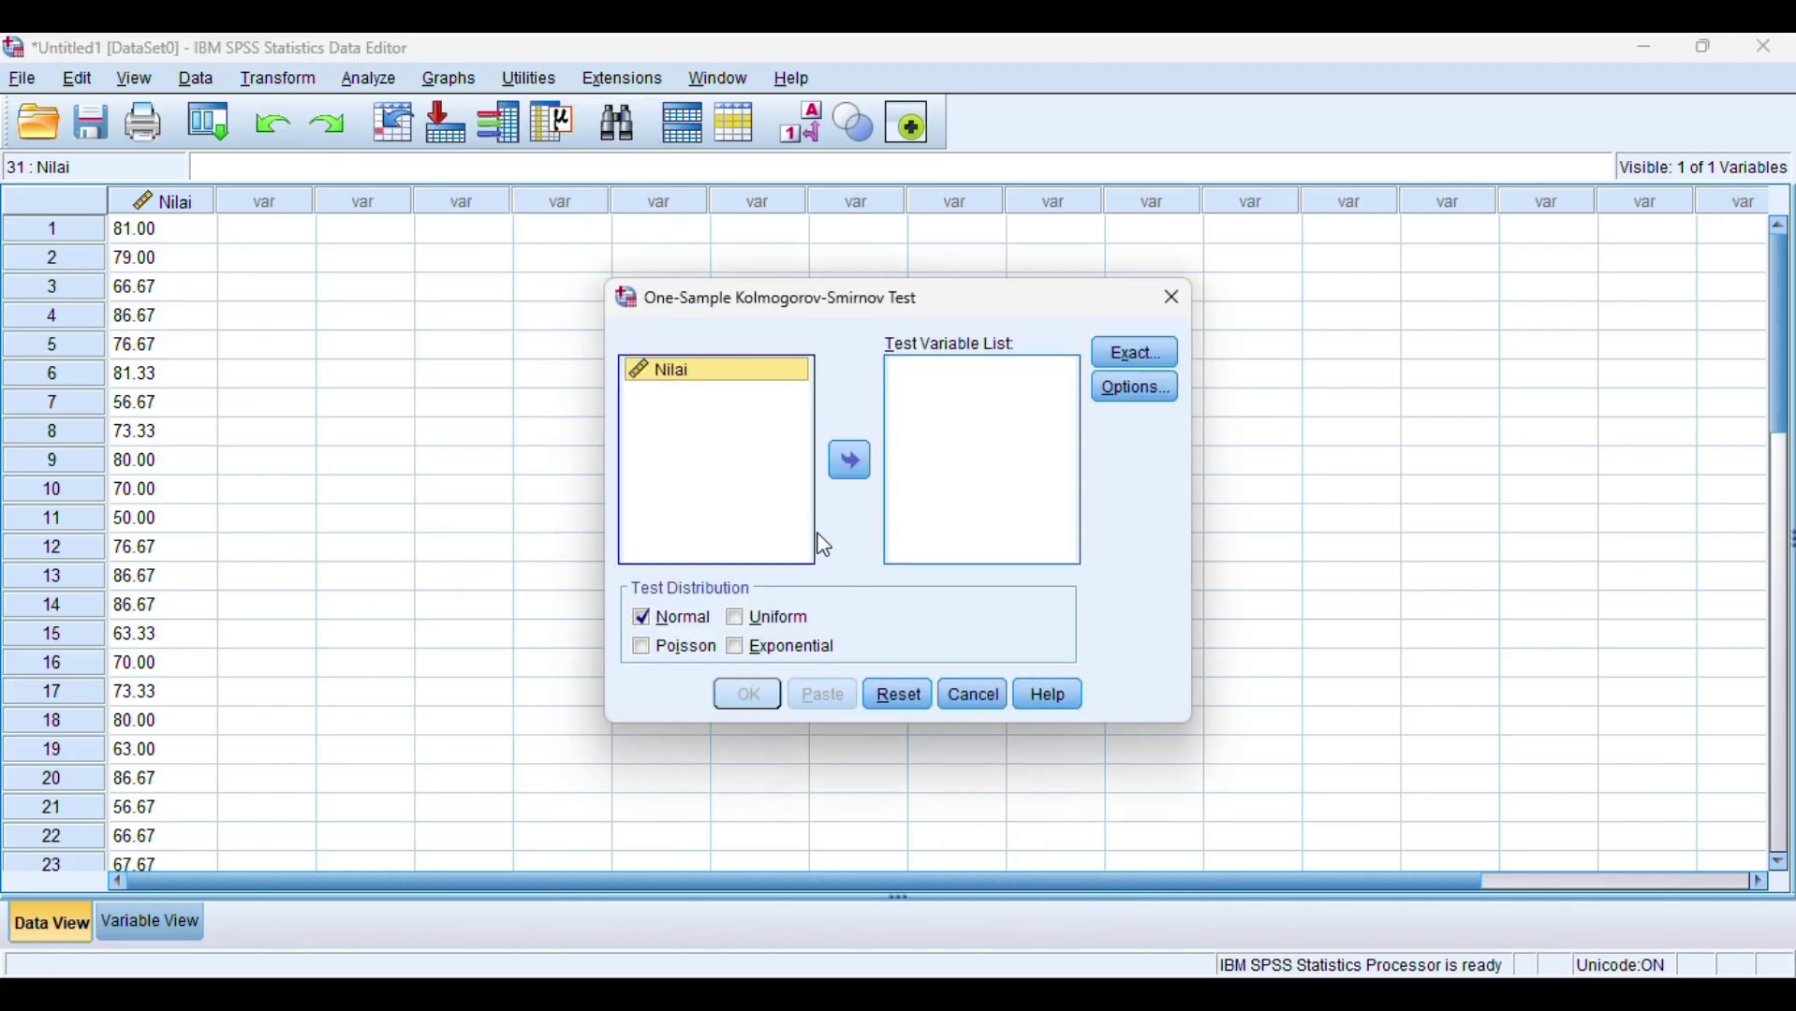
click(852, 463)
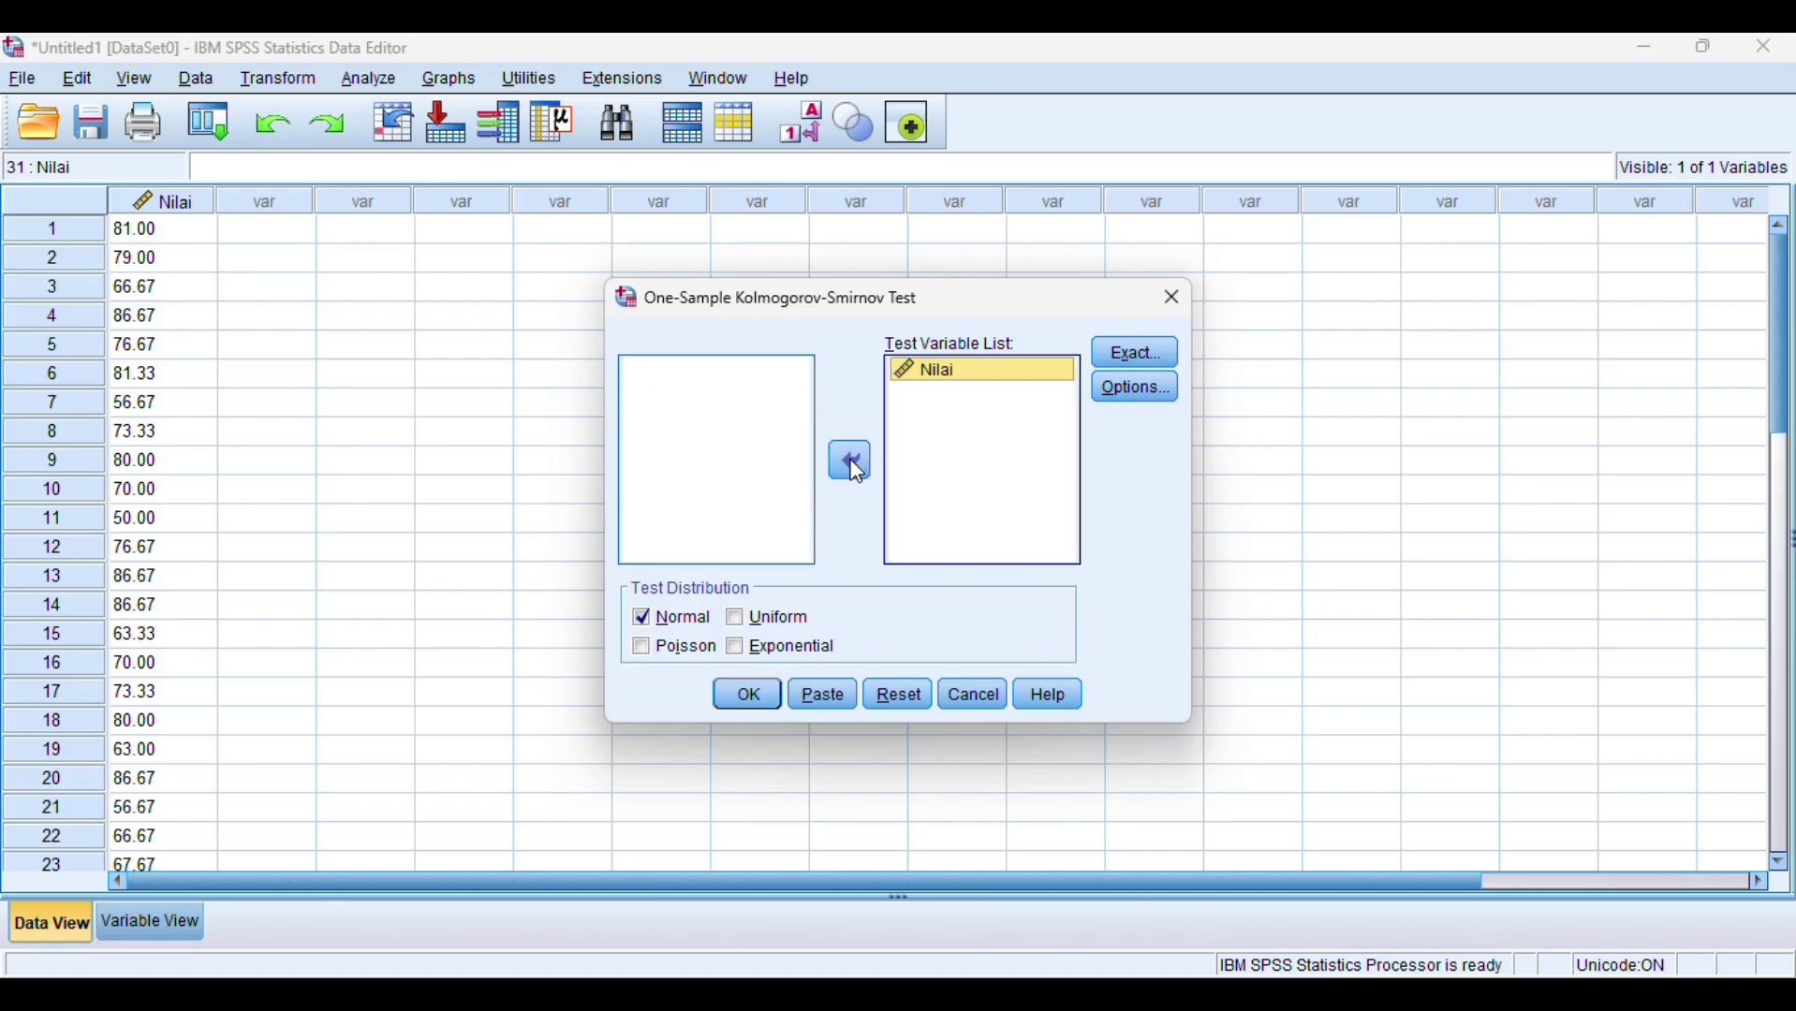
click(746, 695)
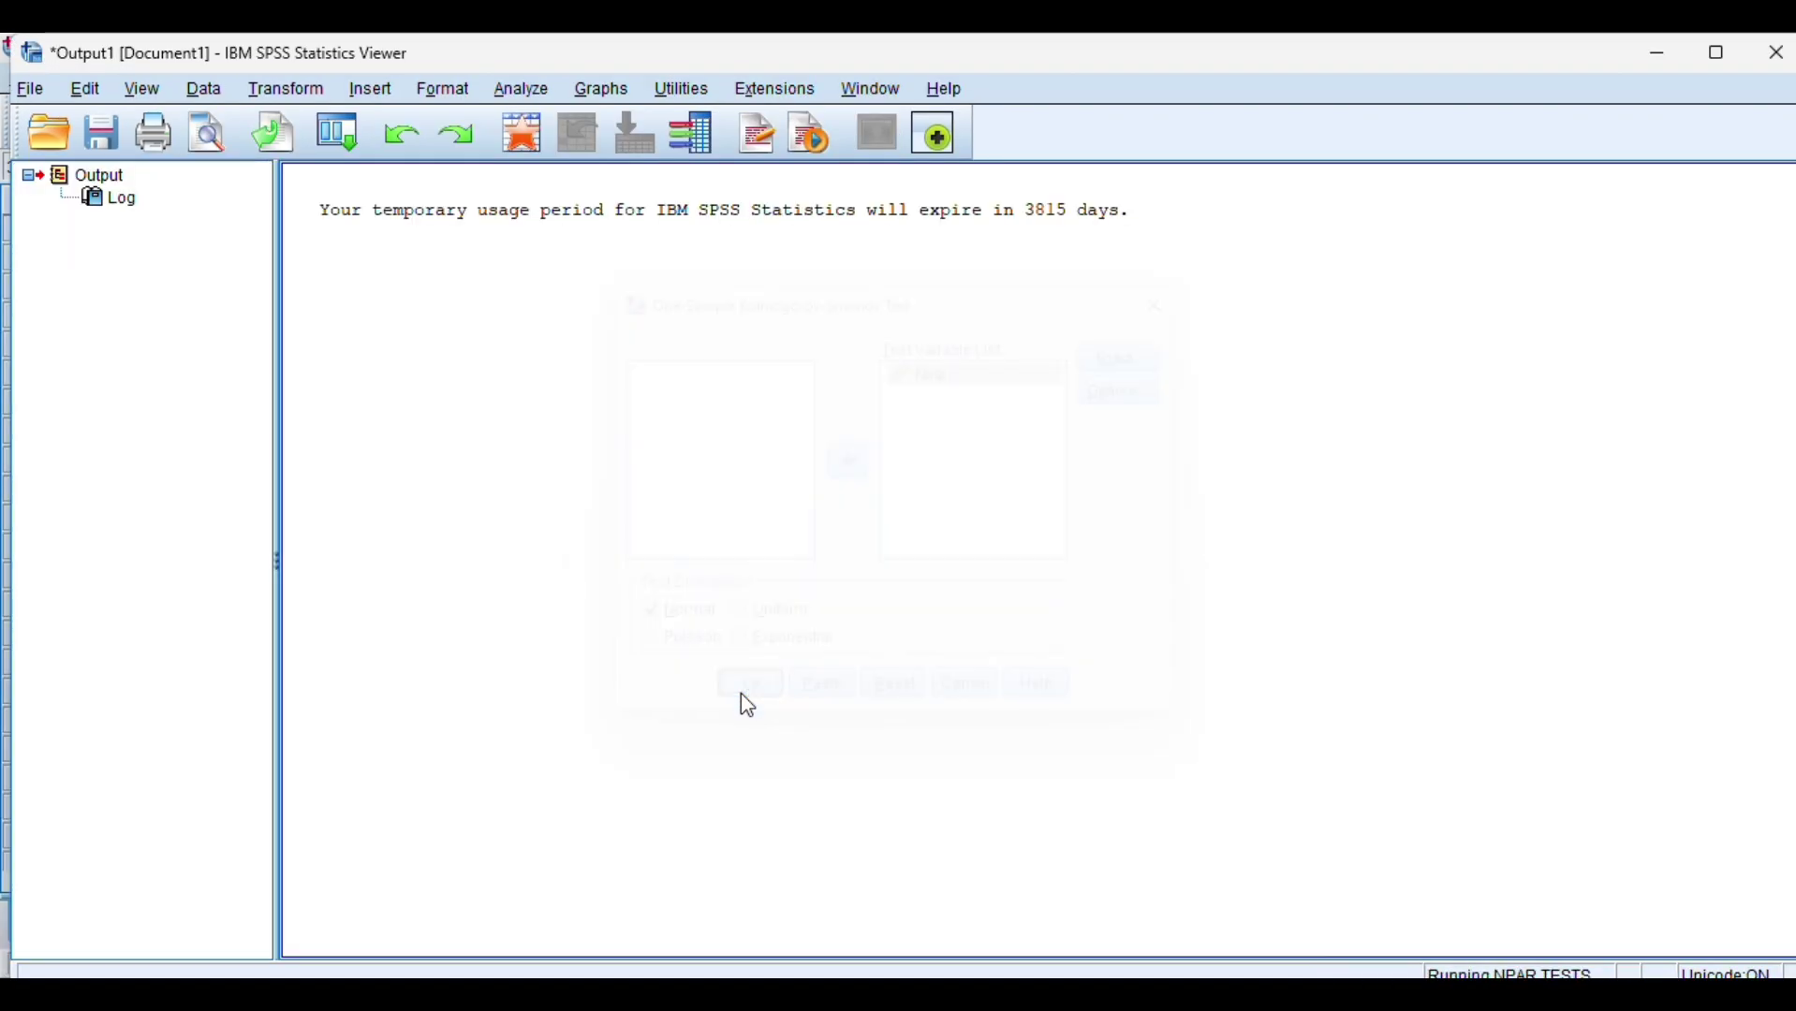
click(749, 705)
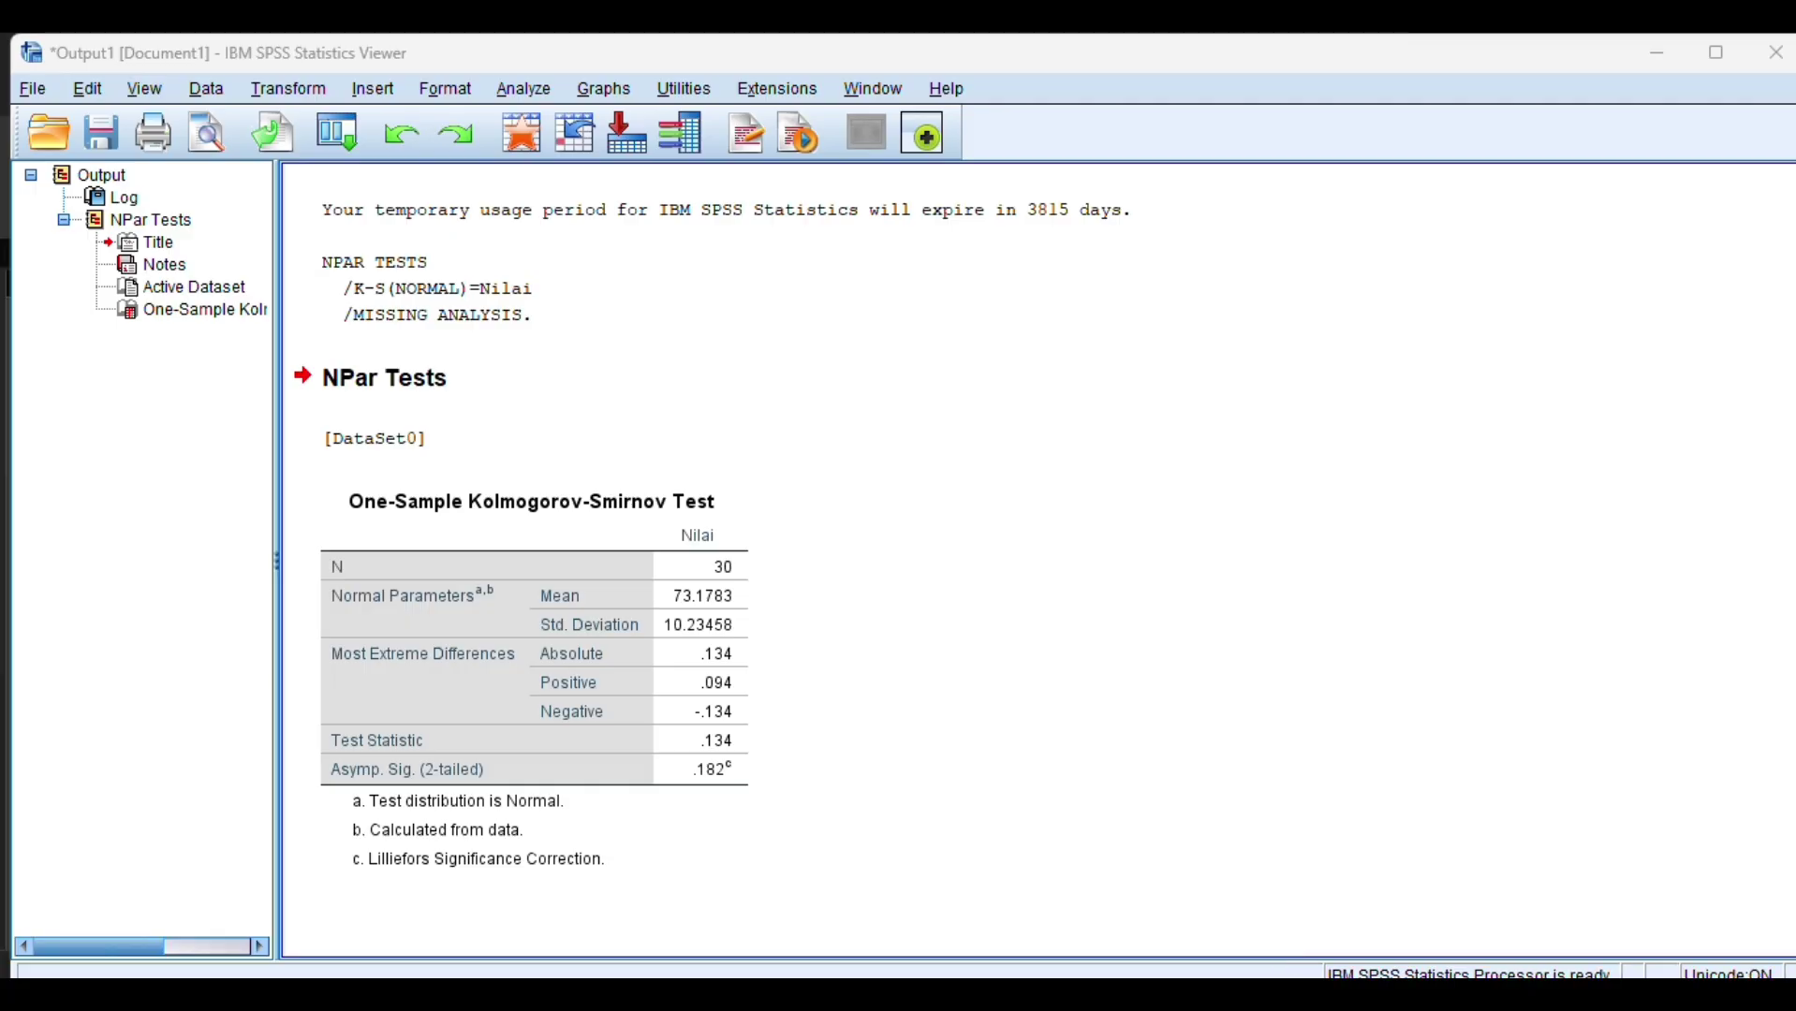
Step: Switch to the Word document to read the hypotheses, decision rule and conclusion, and return to the SPSS output to compare
click(1306, 995)
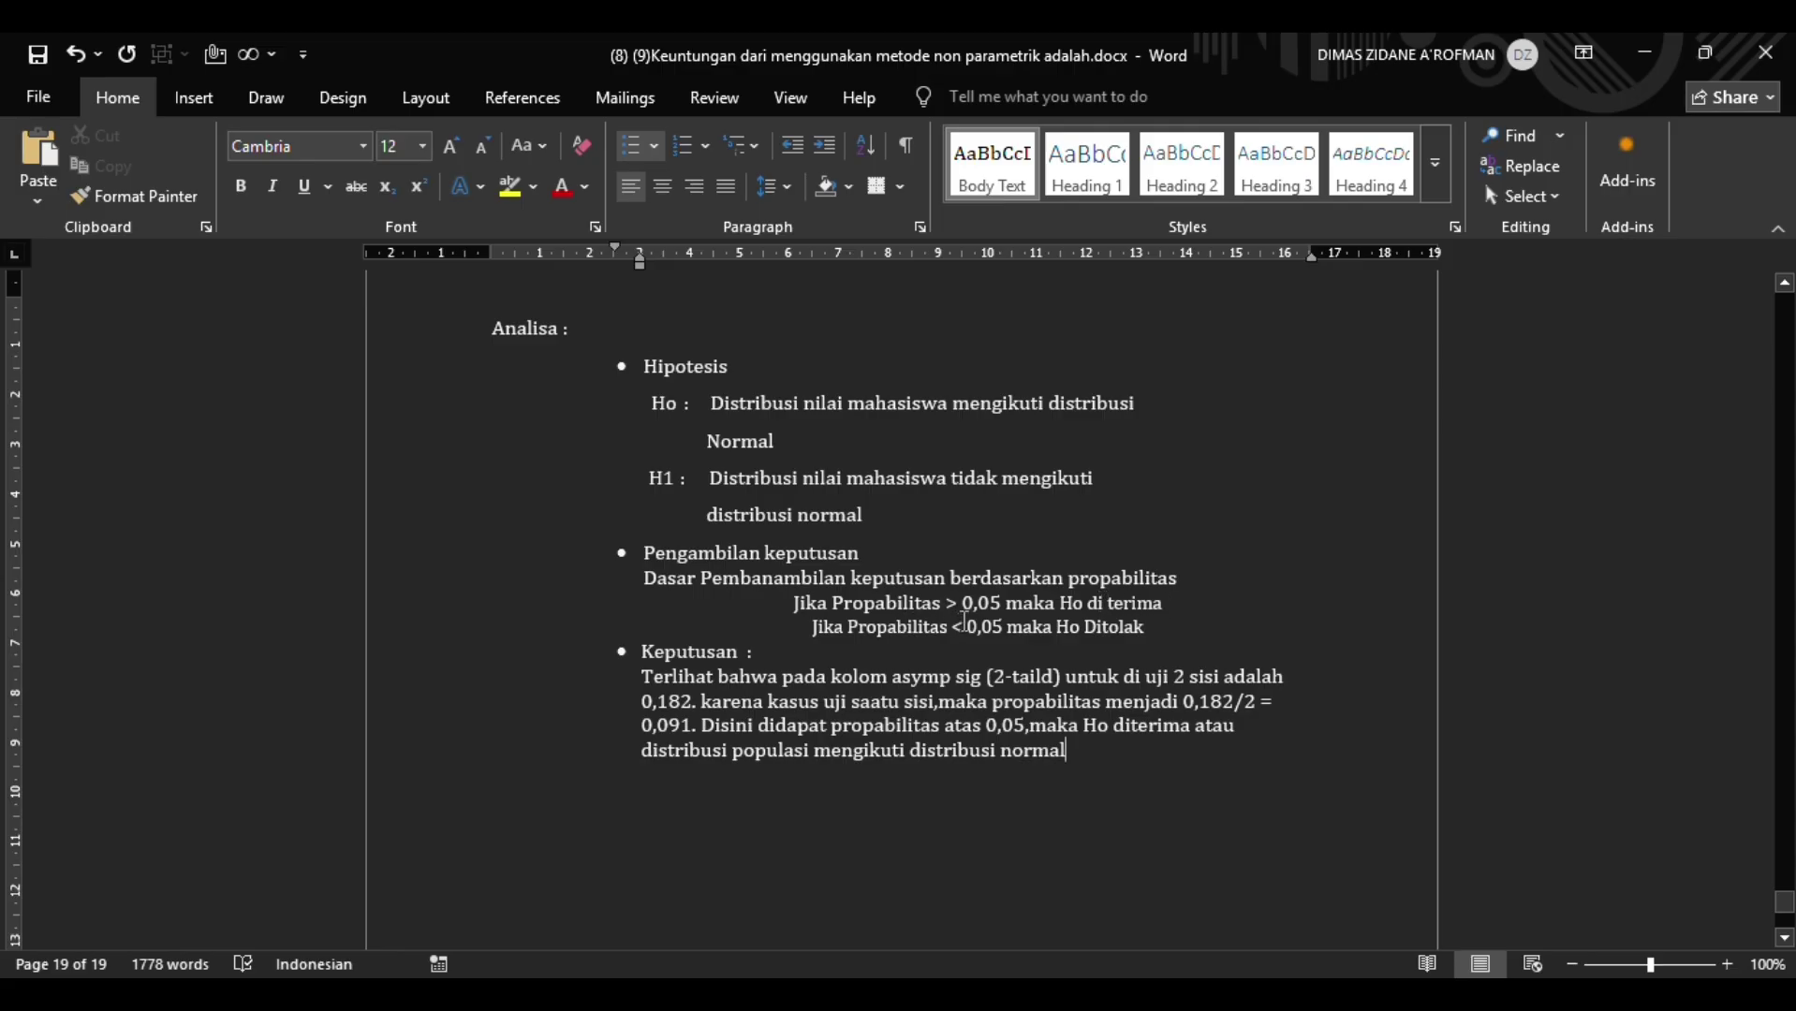
click(963, 623)
key(ctrl+End)
click(789, 719)
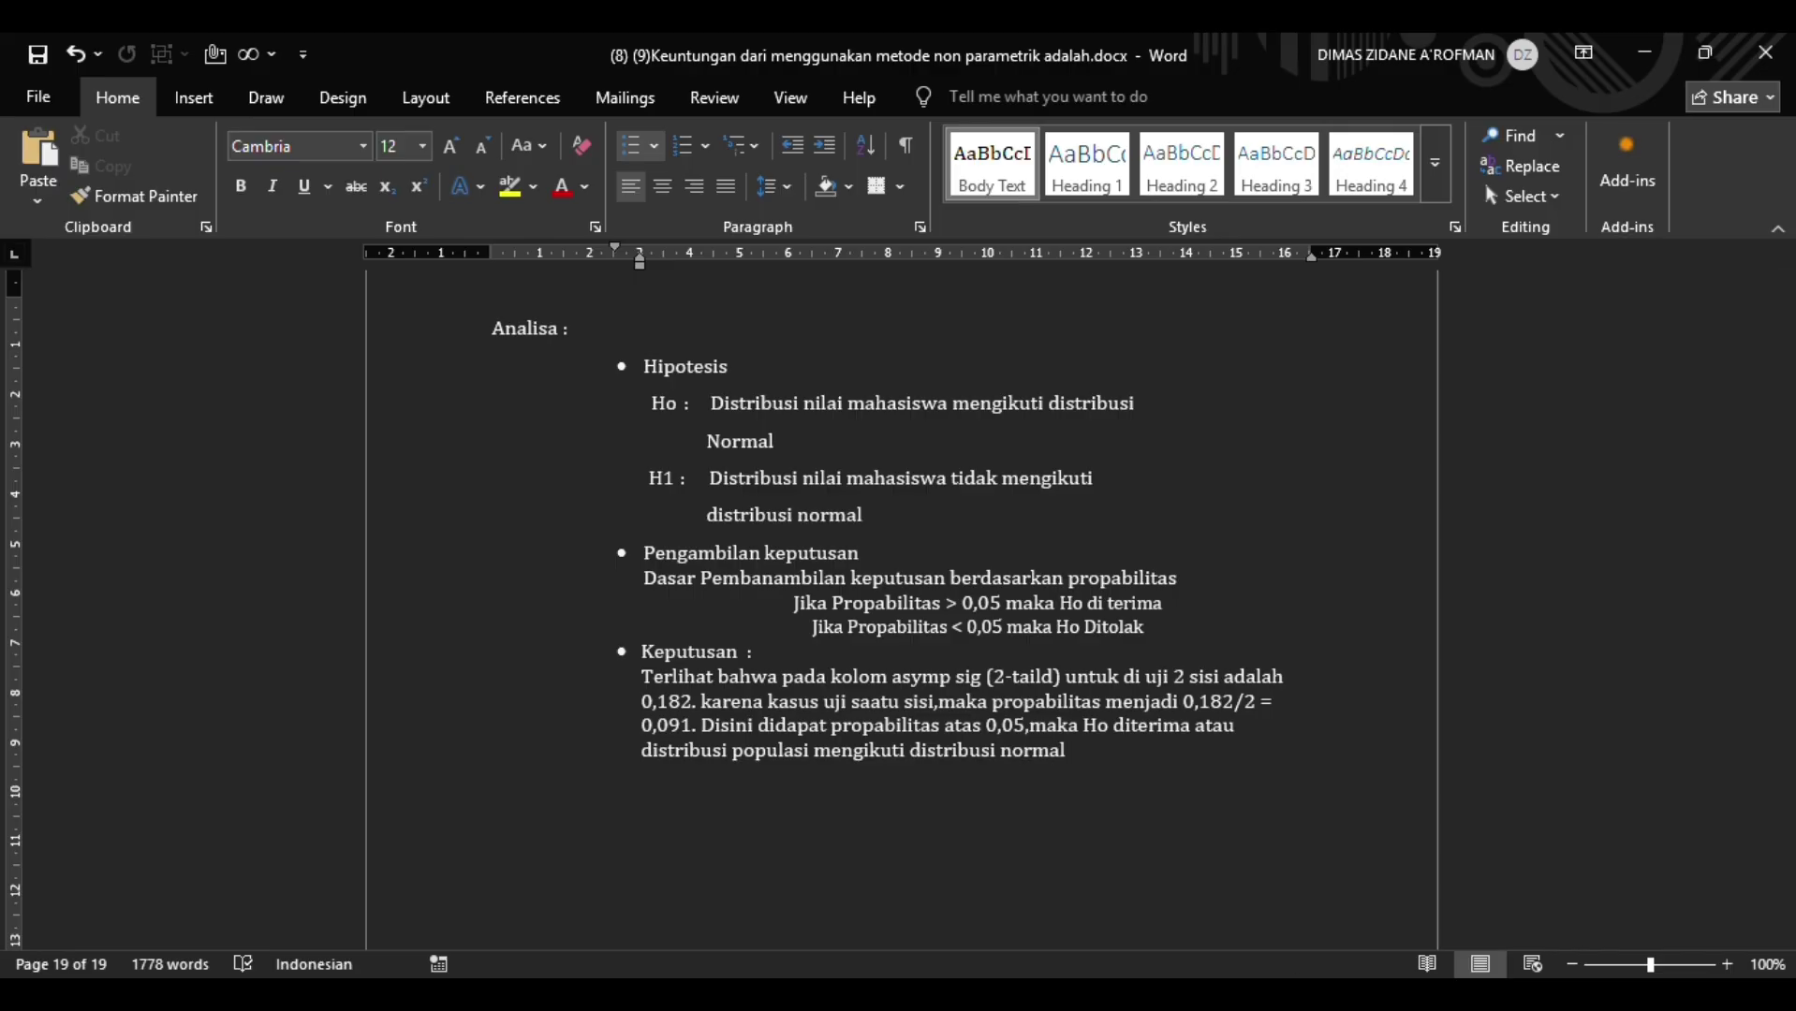
mouse_move(1195, 994)
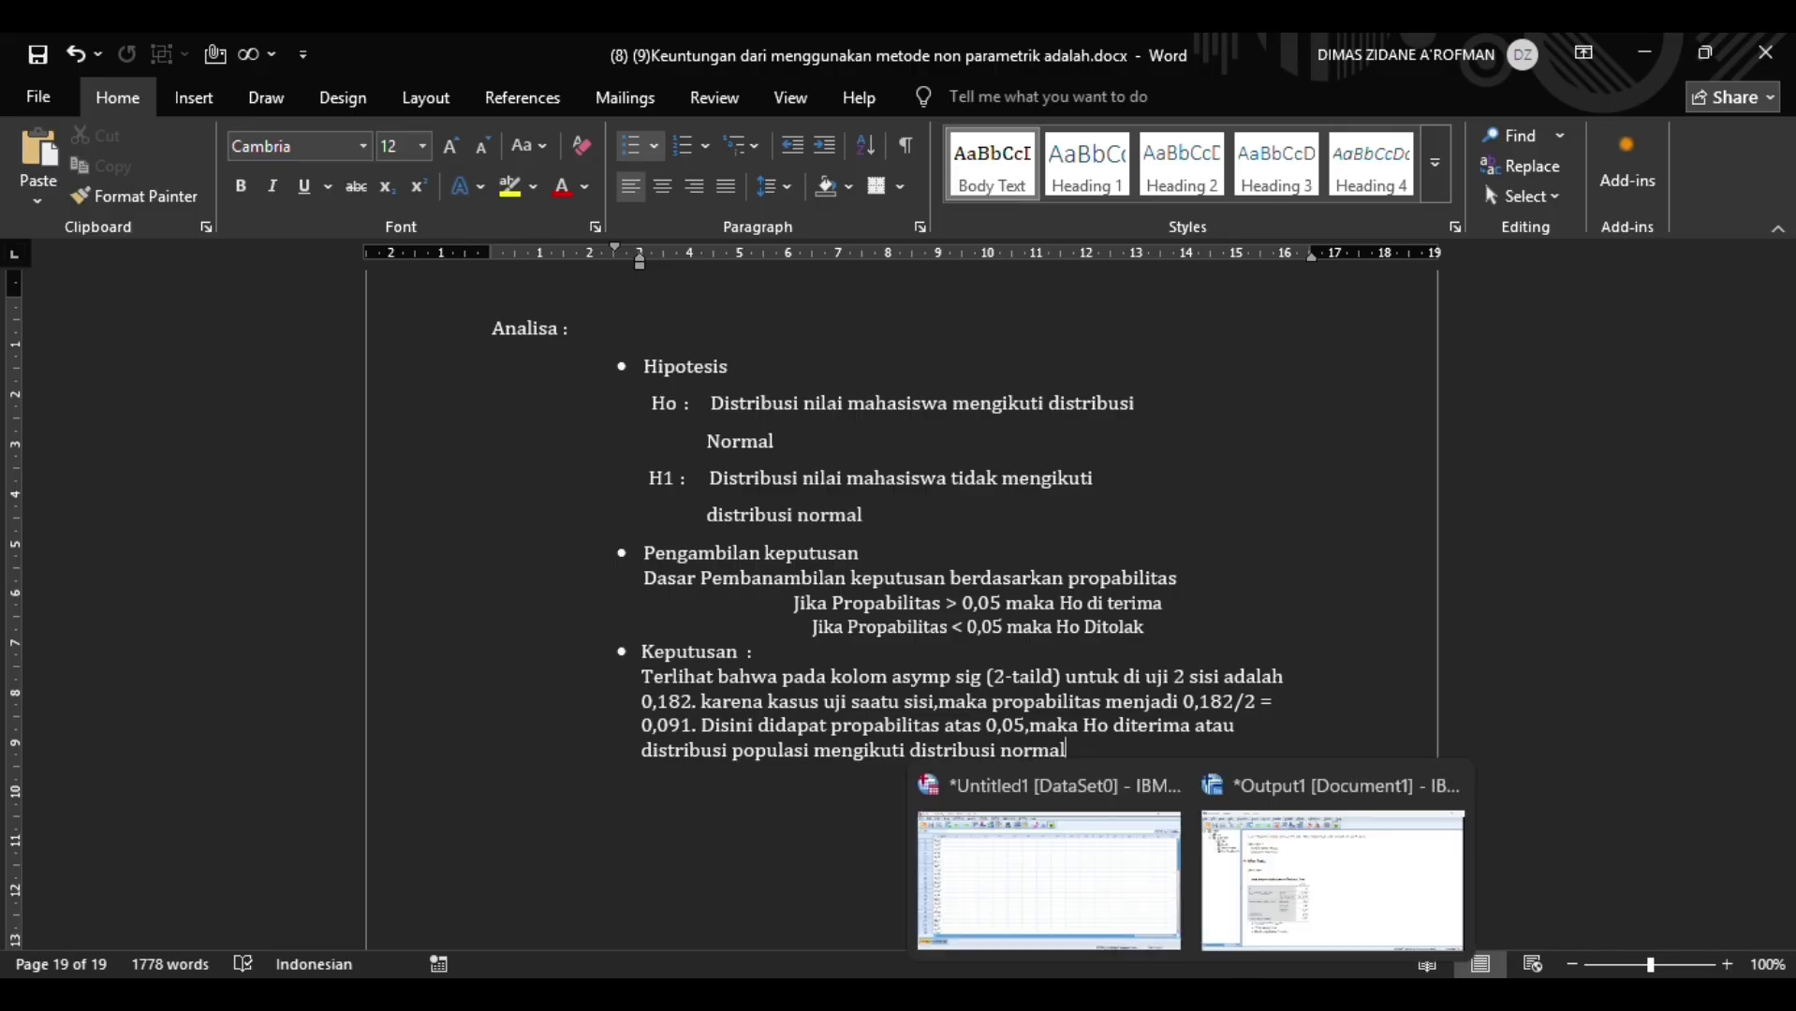
click(1304, 923)
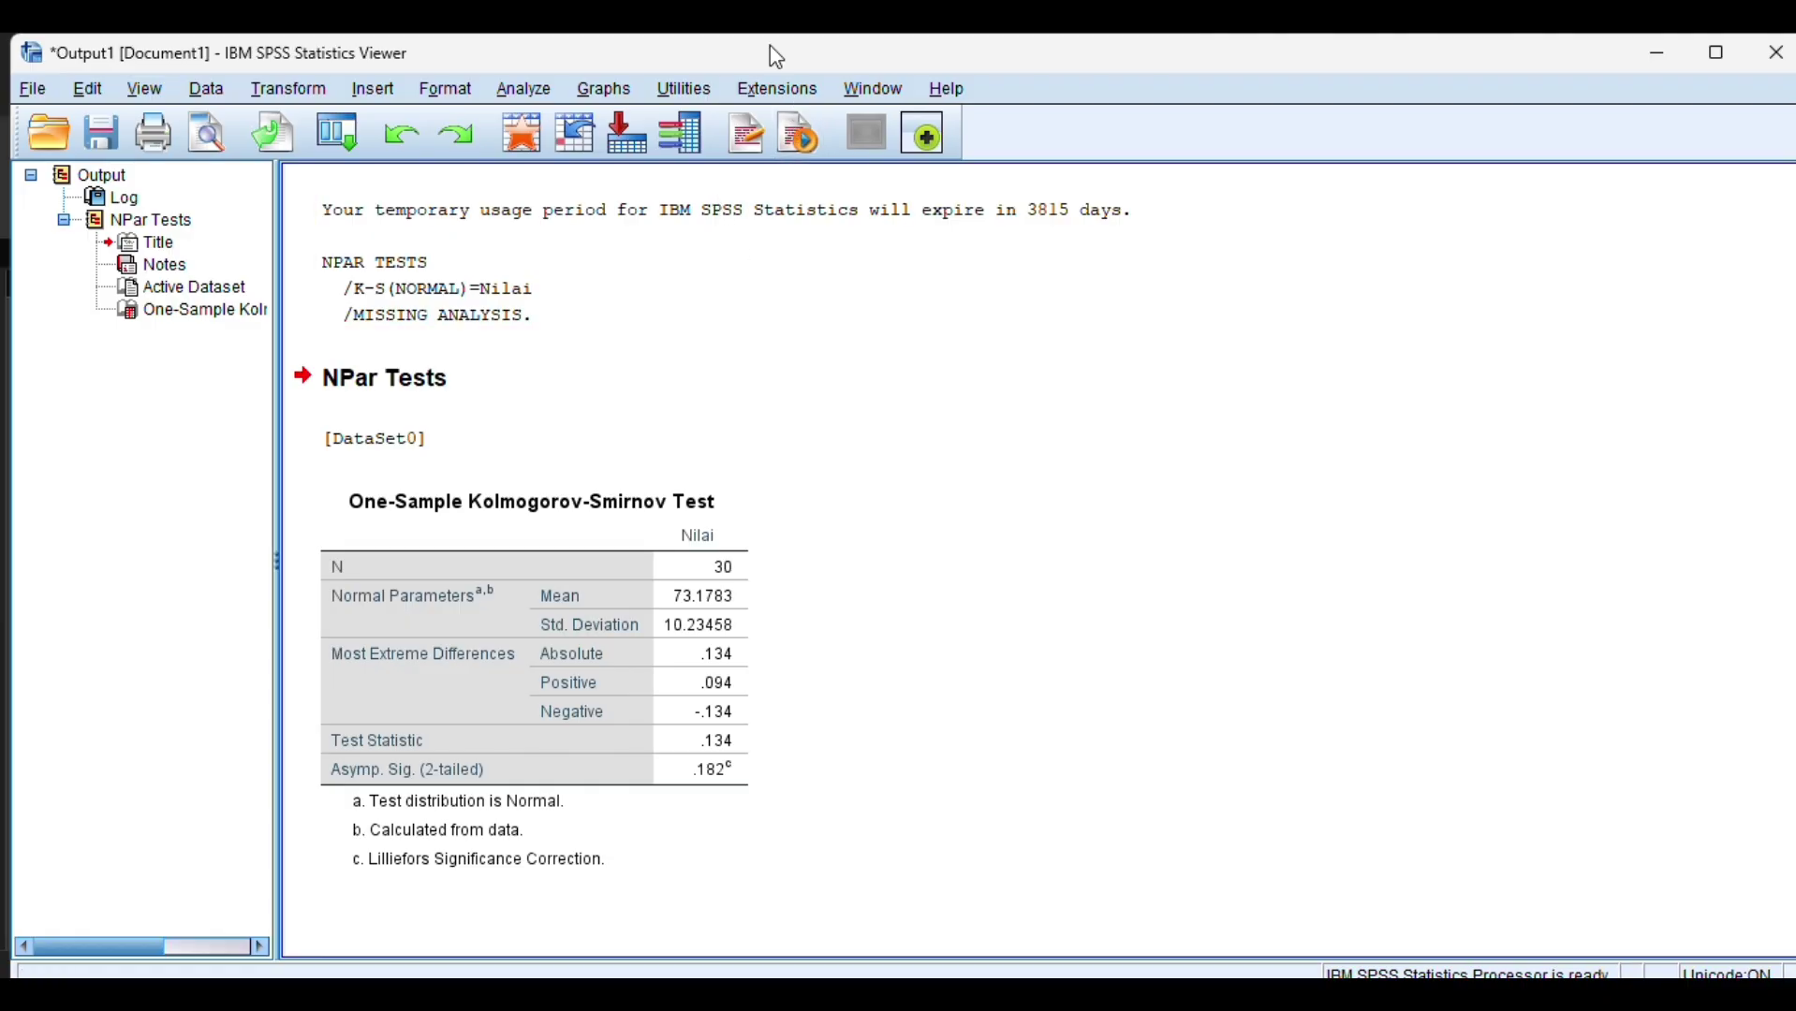
Step: Switch to the Word document and examine exercise 2 with its data table for methods A to D
key(alt+Tab)
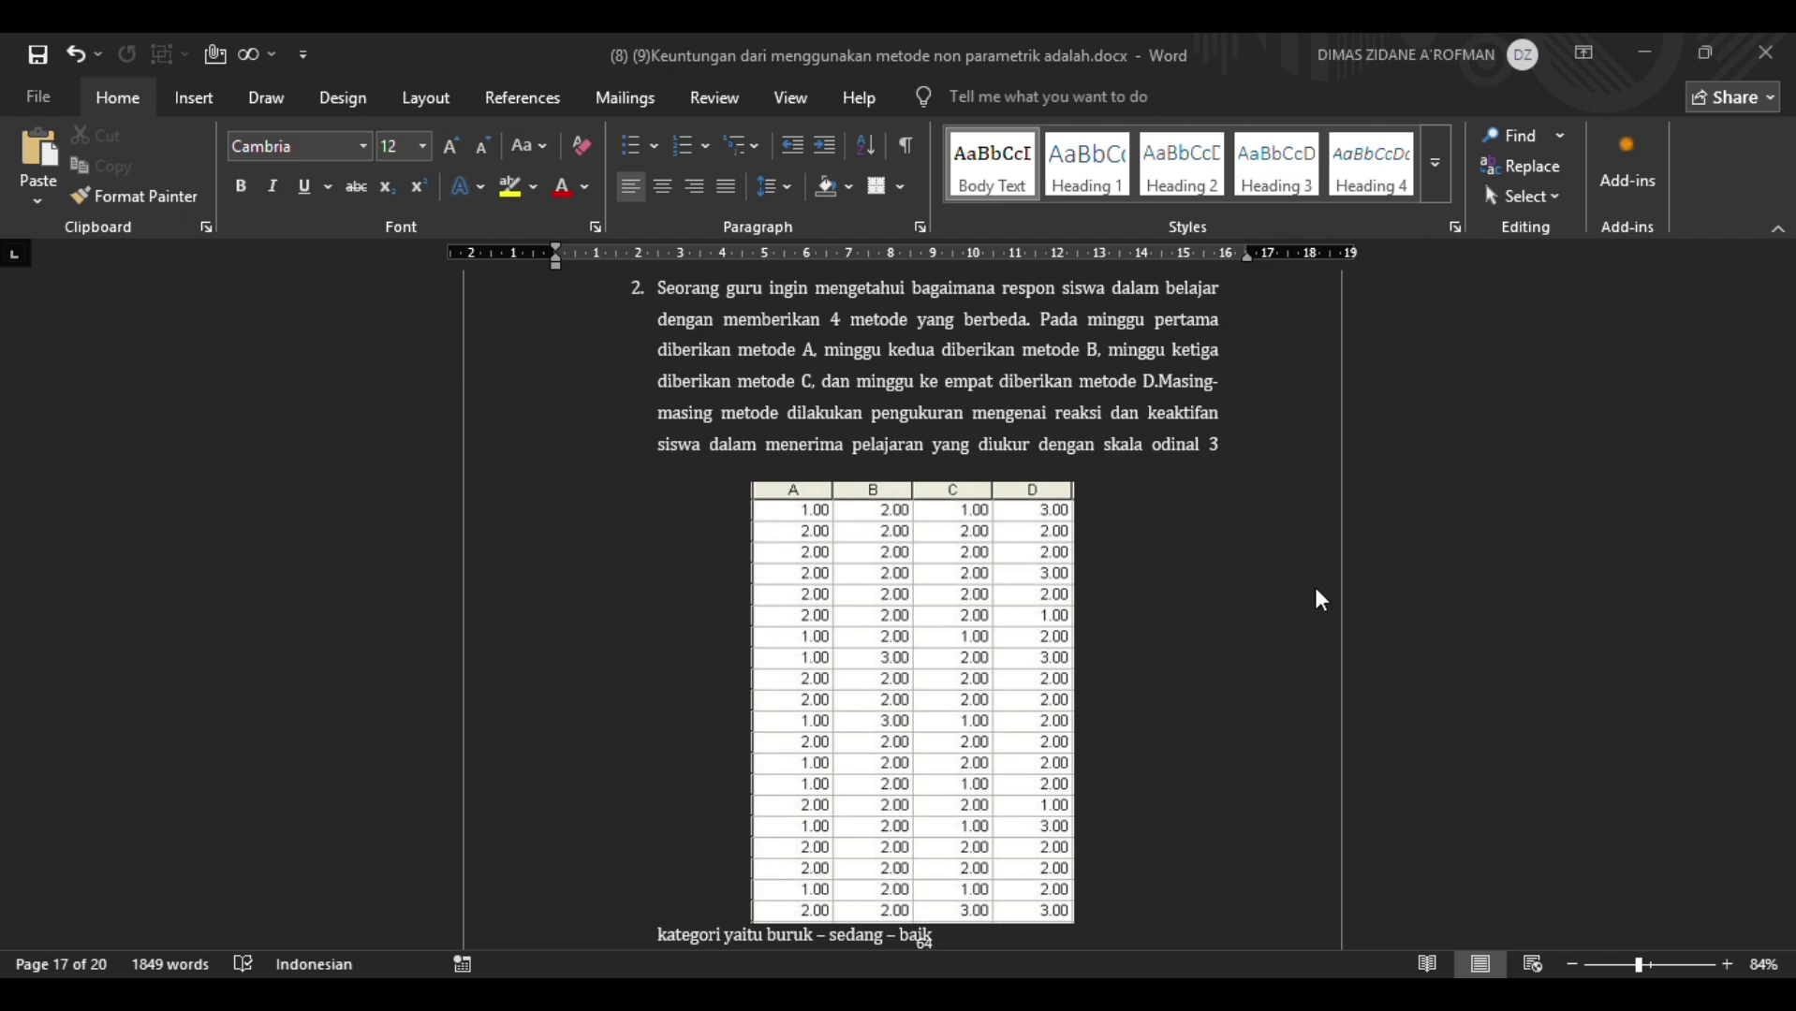
scroll(1167, 563, down, 2)
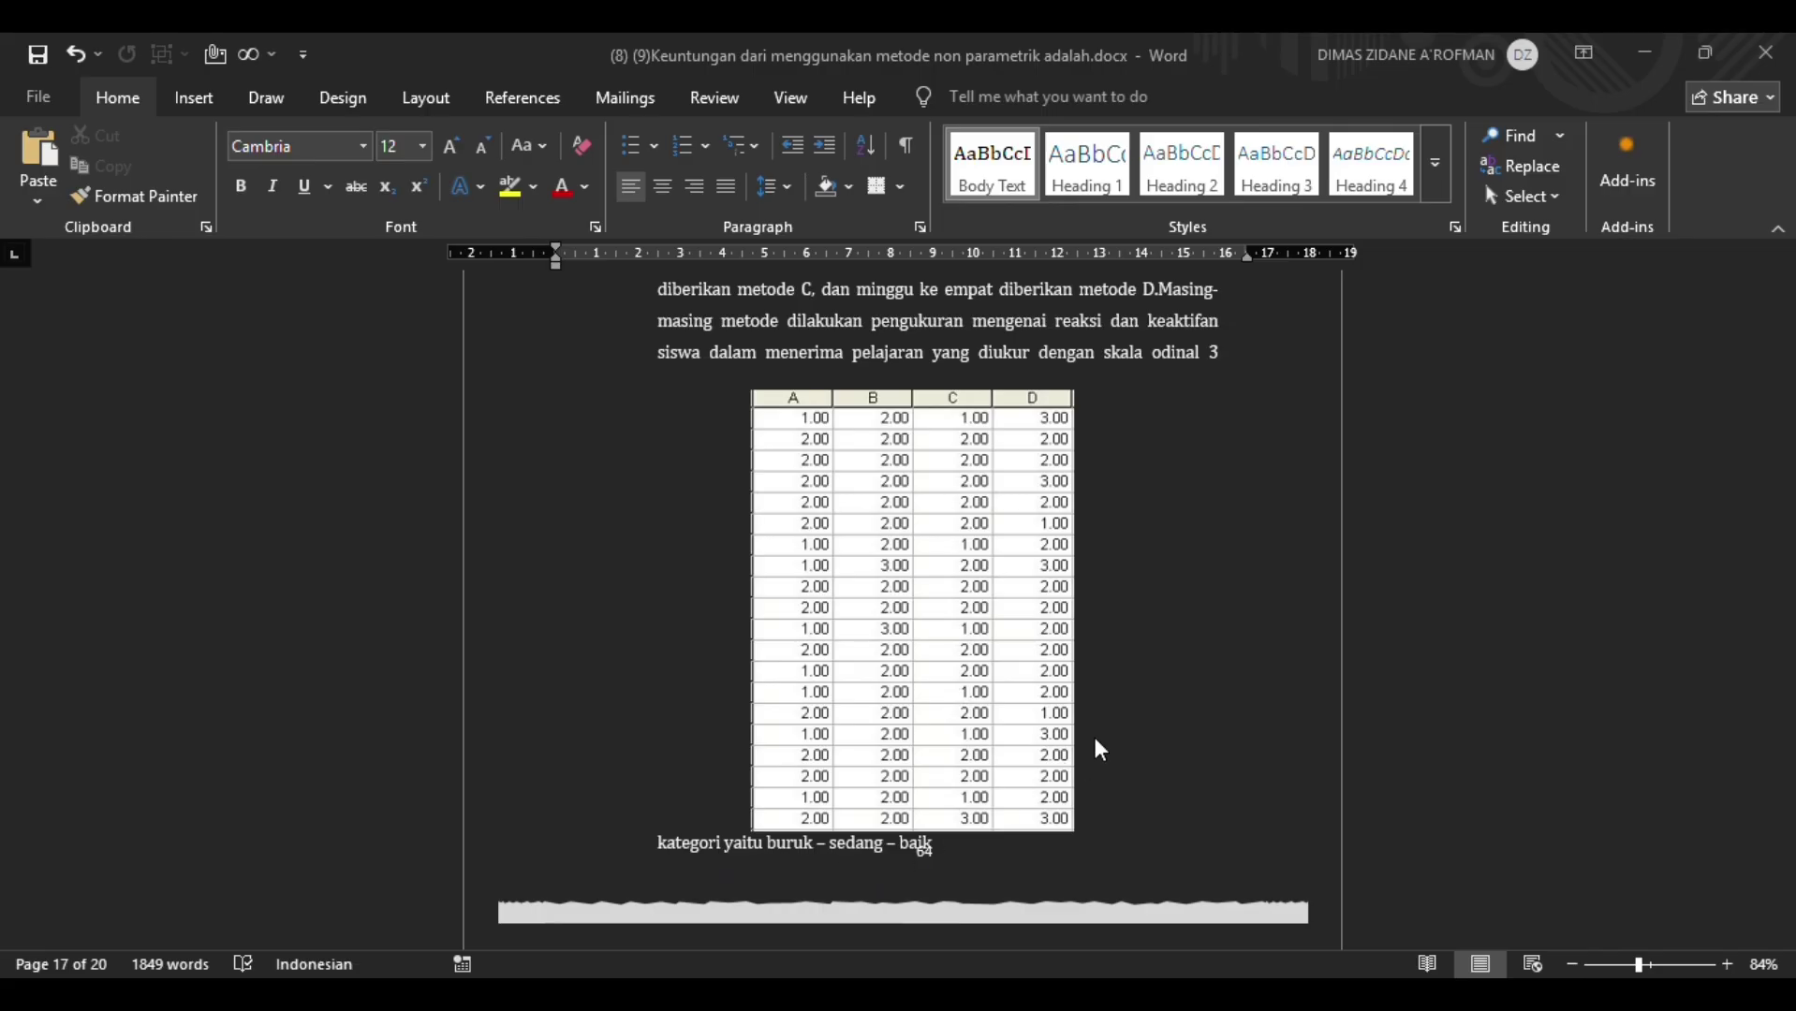
scroll(1092, 734, down, 2)
scroll(1093, 734, up, 1)
scroll(1093, 734, down, 2)
scroll(1095, 740, up, 5)
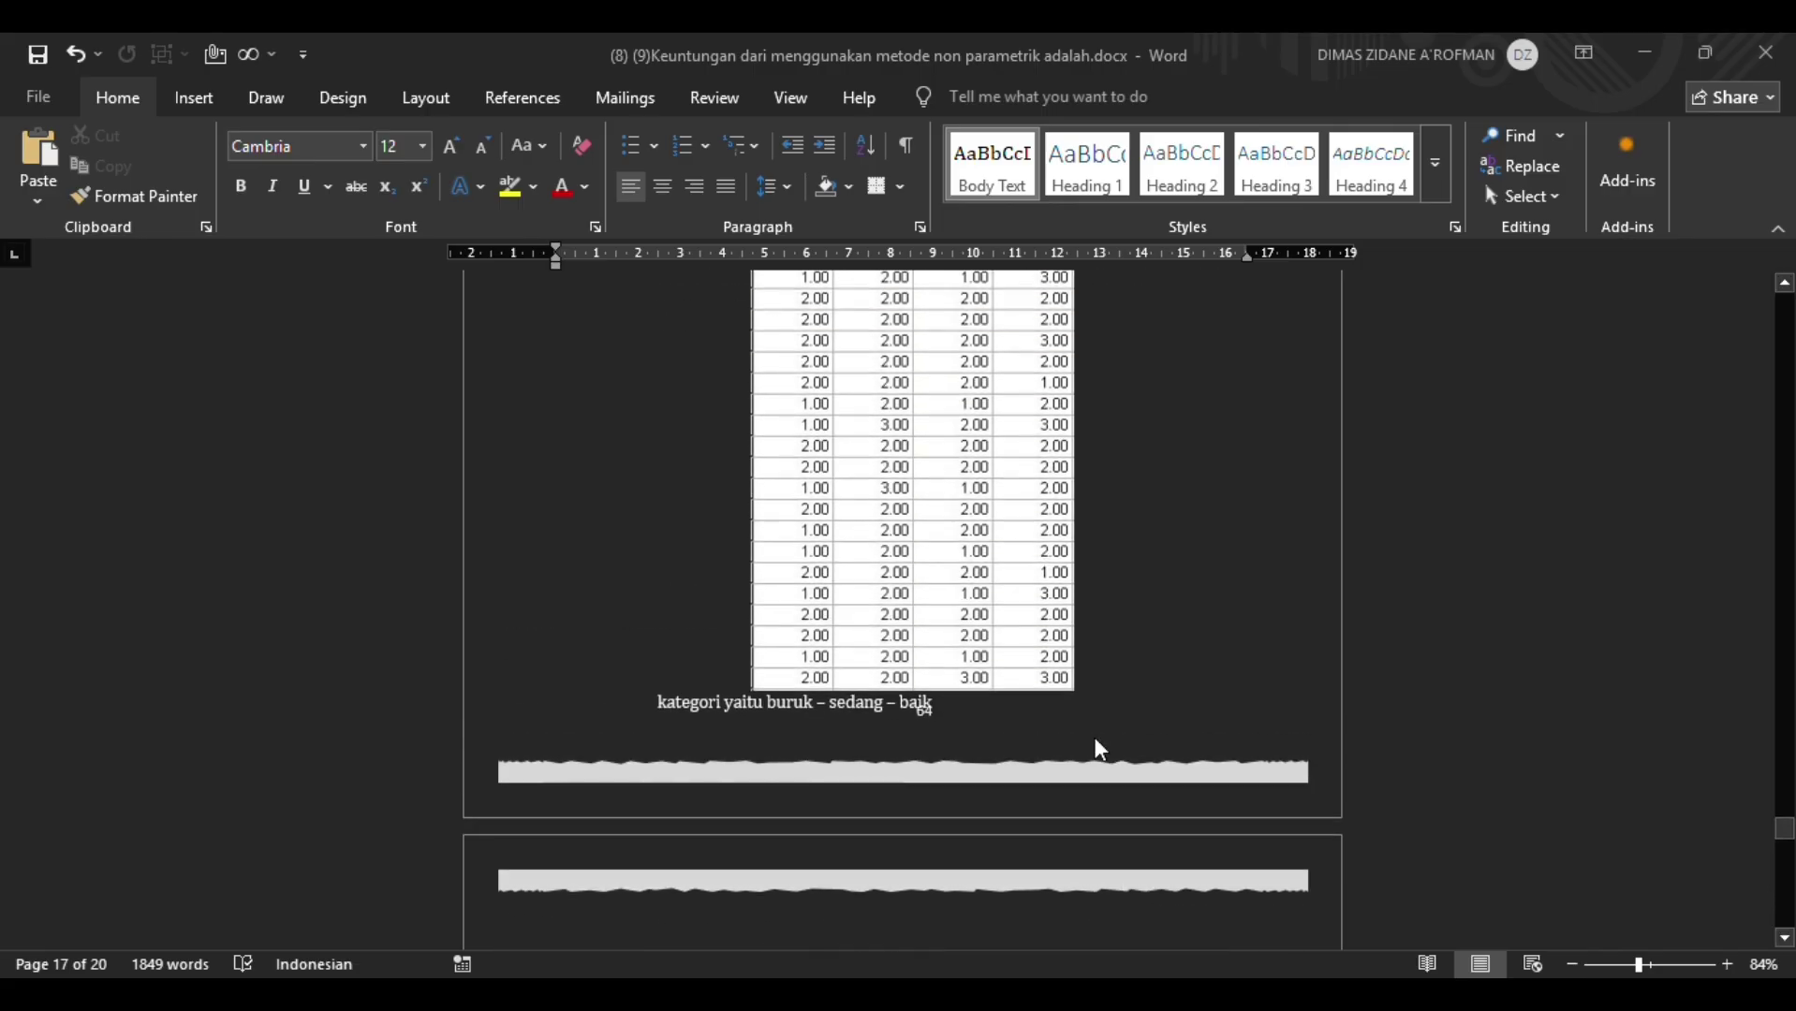
scroll(1093, 737, down, 2)
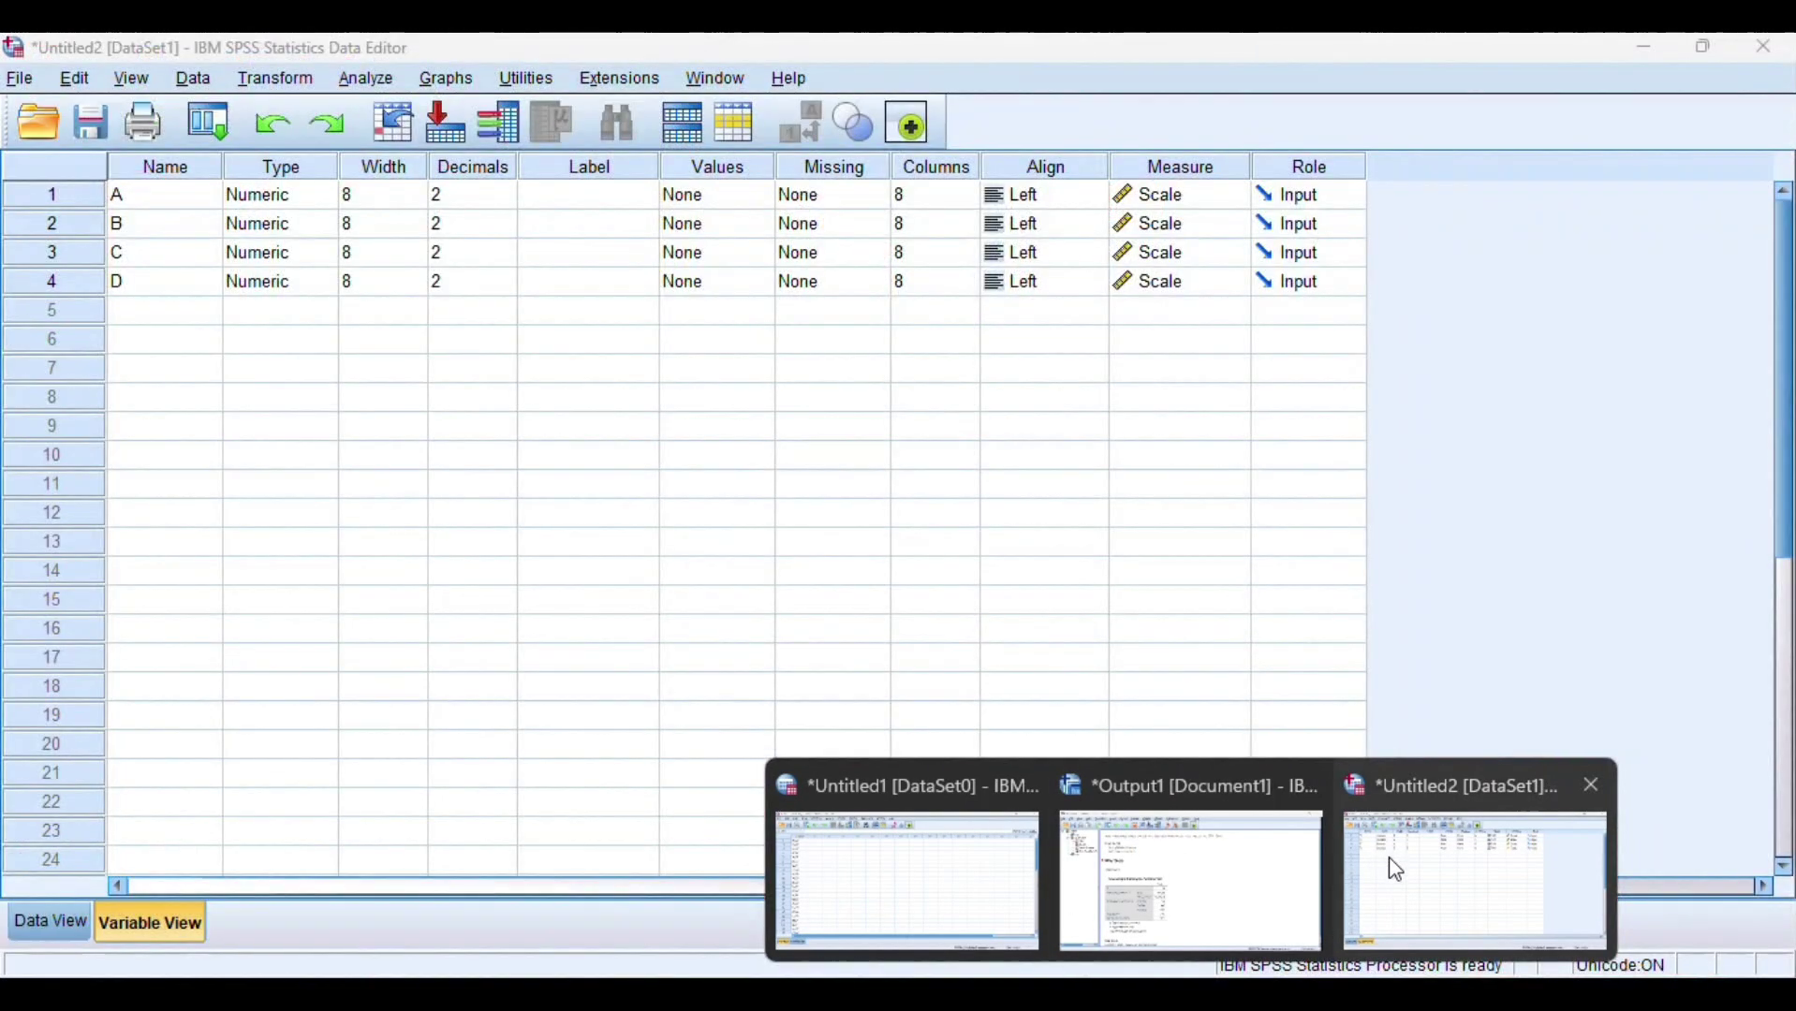
Step: Switch to the SPSS Untitled2 dataset, dismiss the notification and show the data values of variables A to D
click(1394, 868)
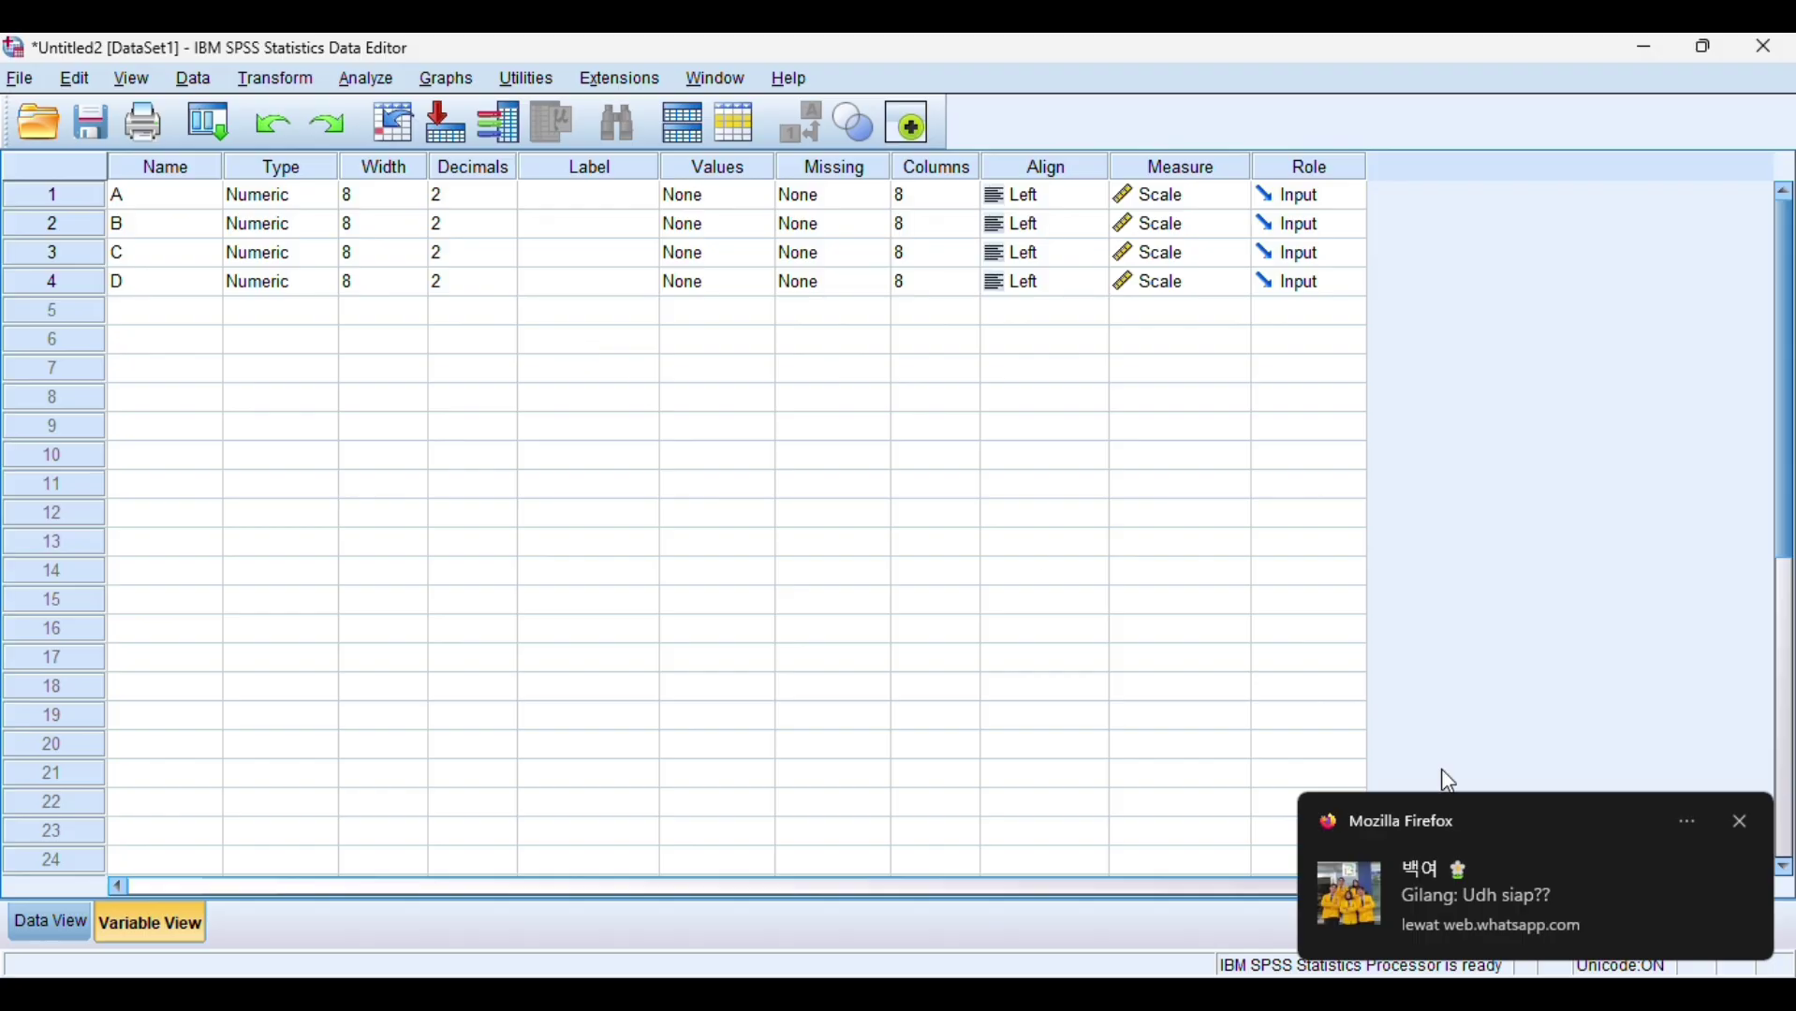
click(1738, 822)
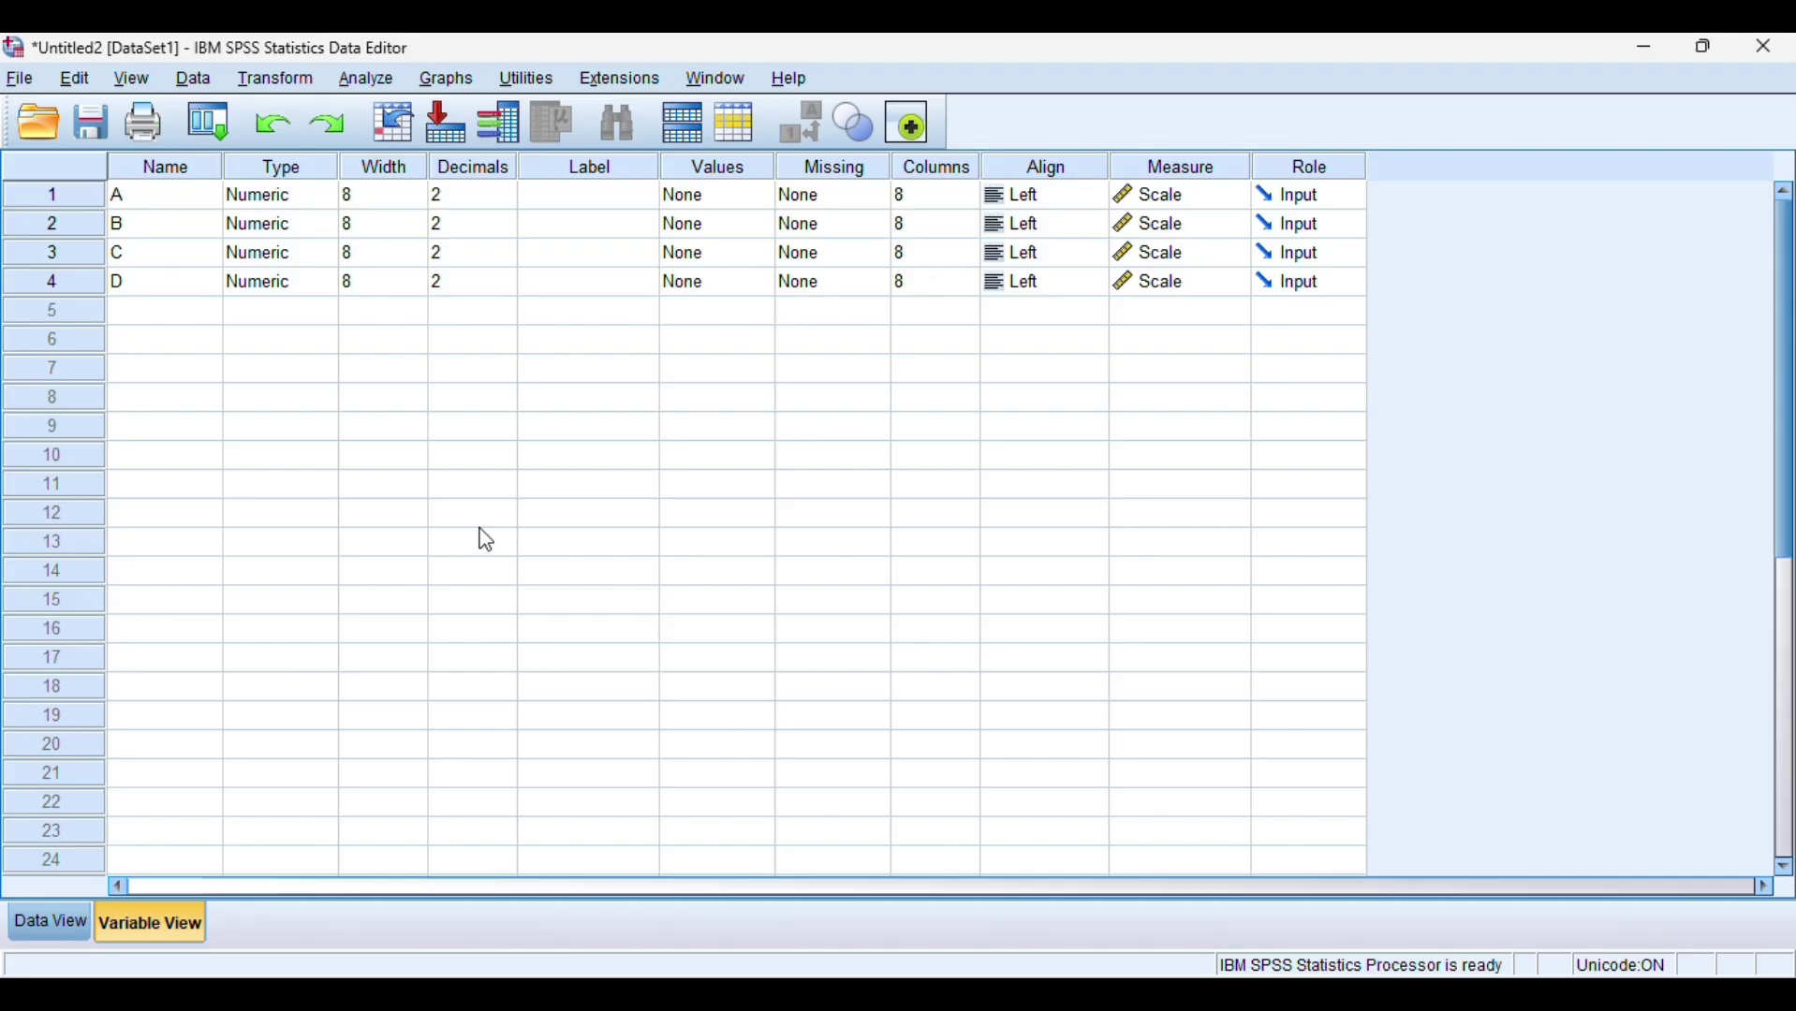
click(64, 927)
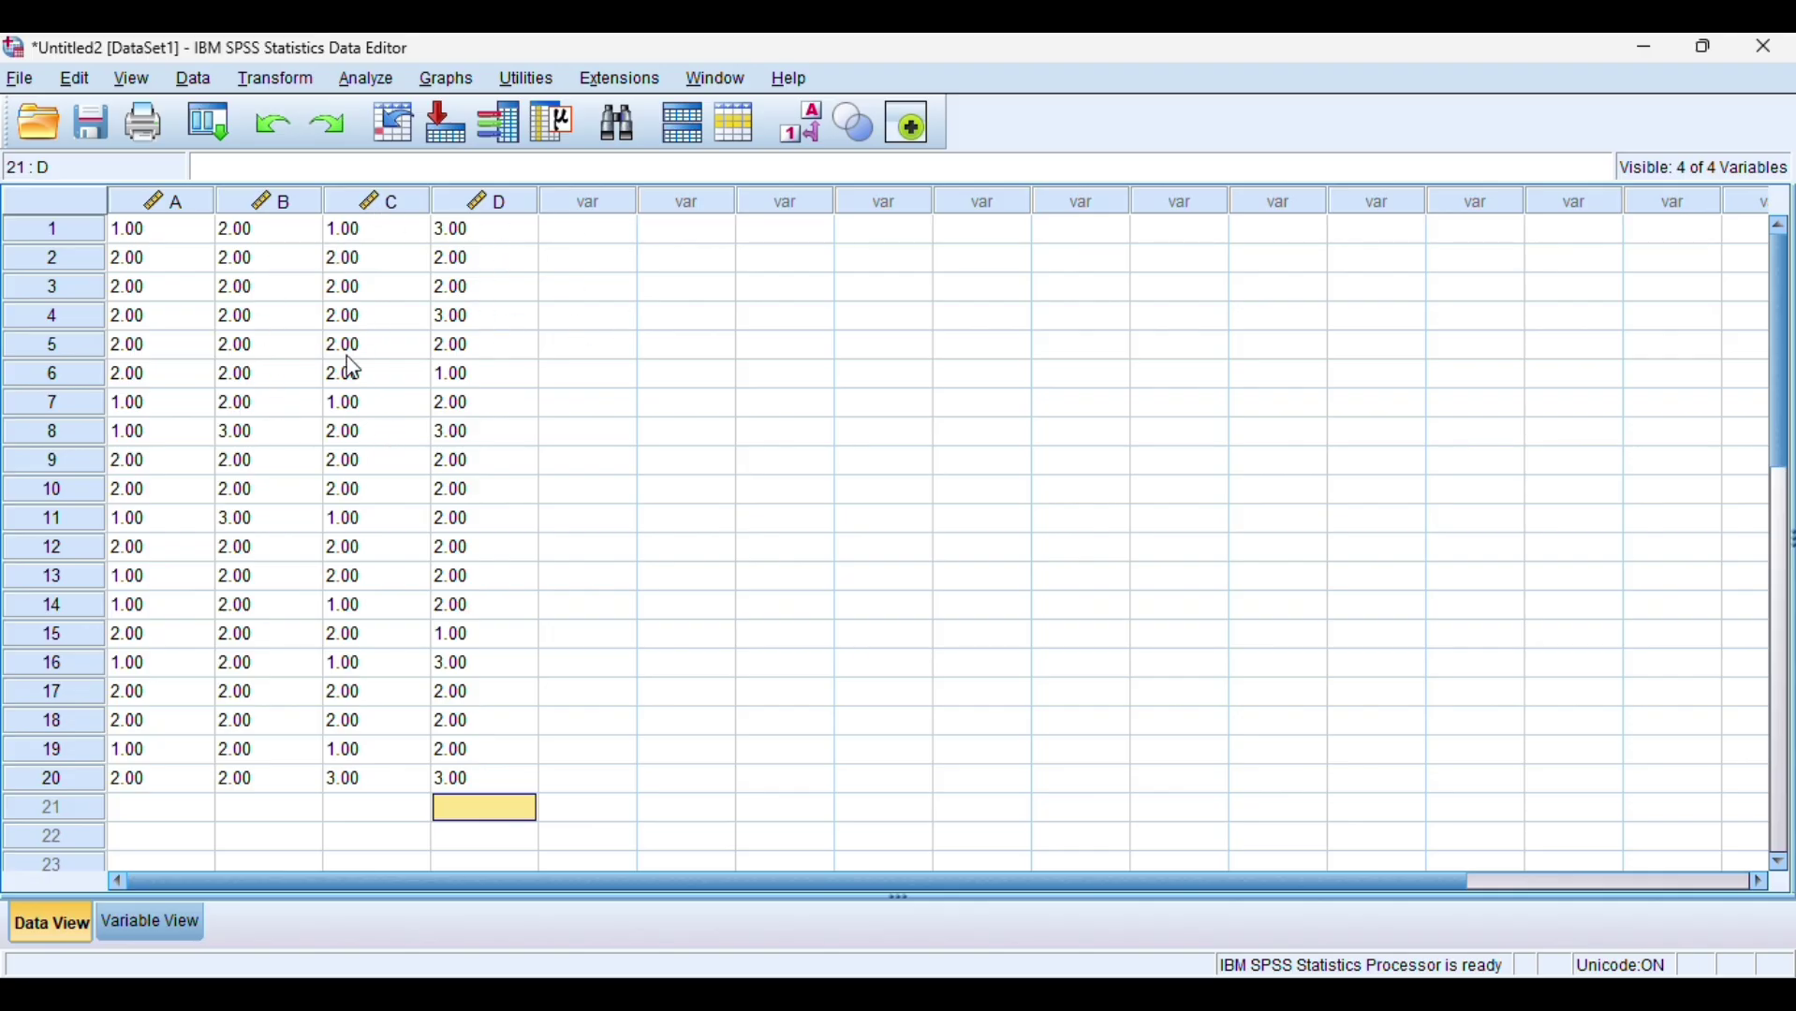
Step: Run a legacy K related samples Friedman test with A, B, C and D as the test variables
click(363, 79)
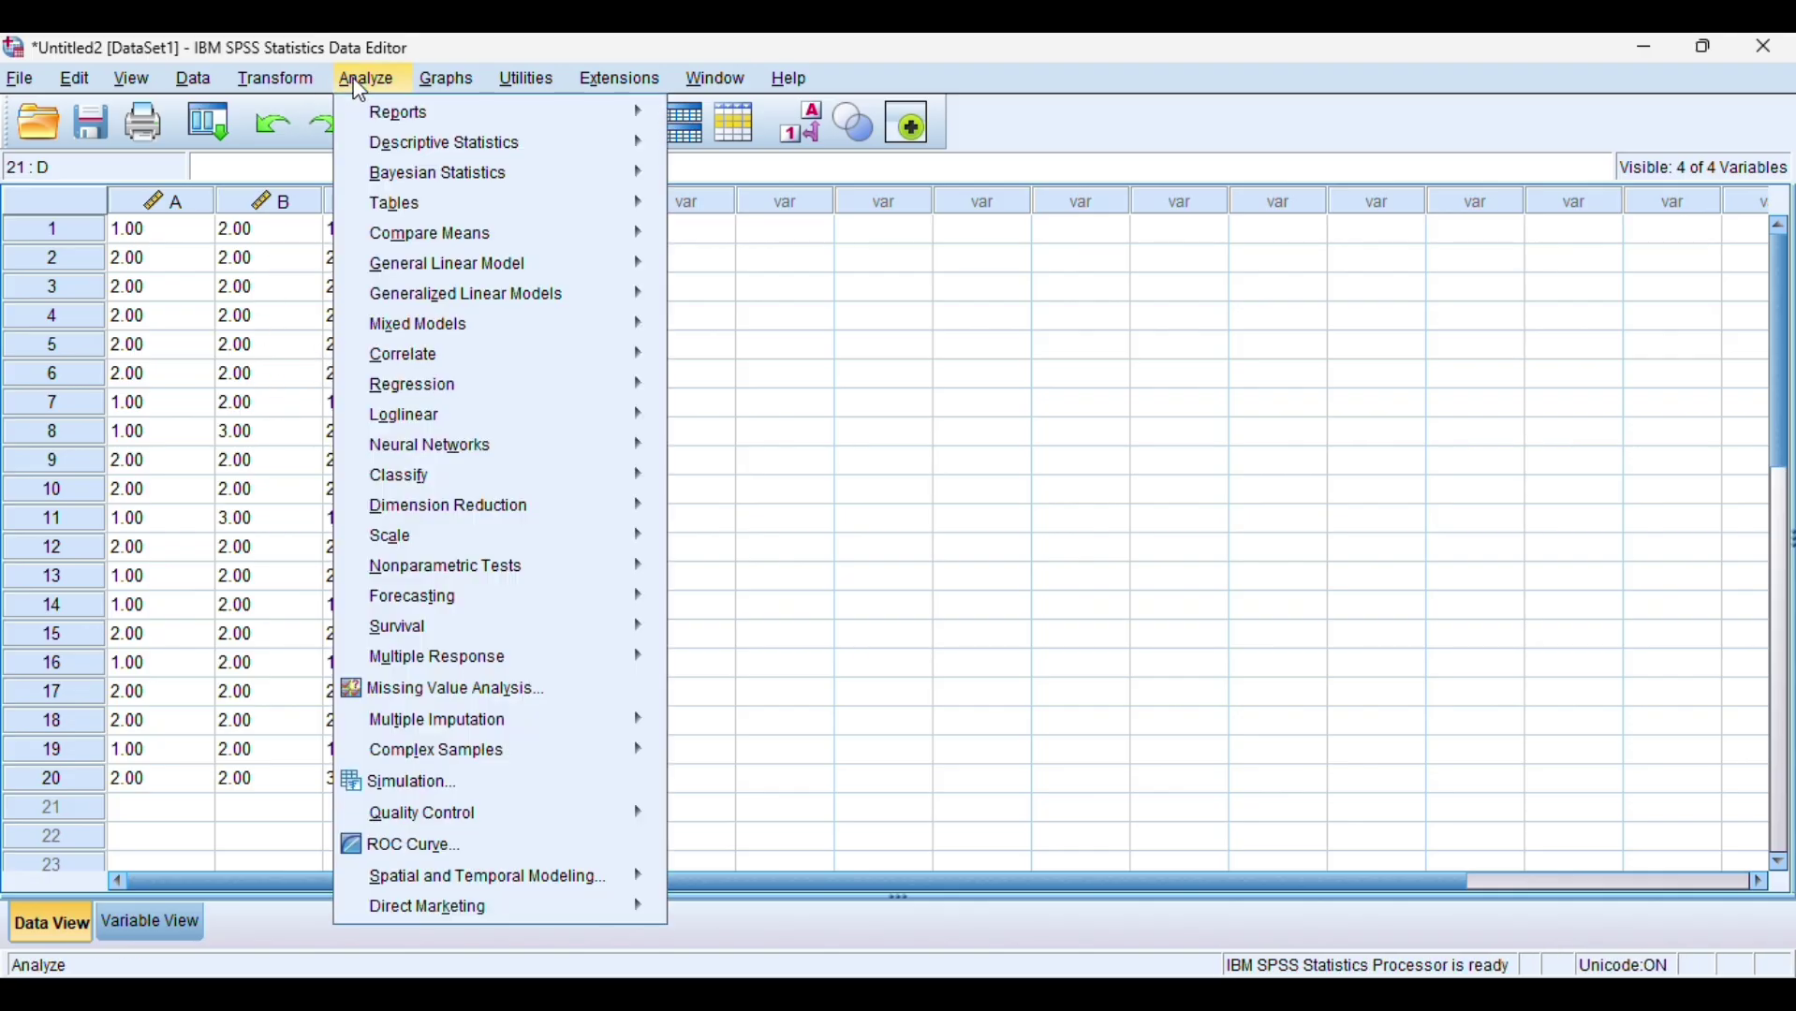
mouse_move(456, 573)
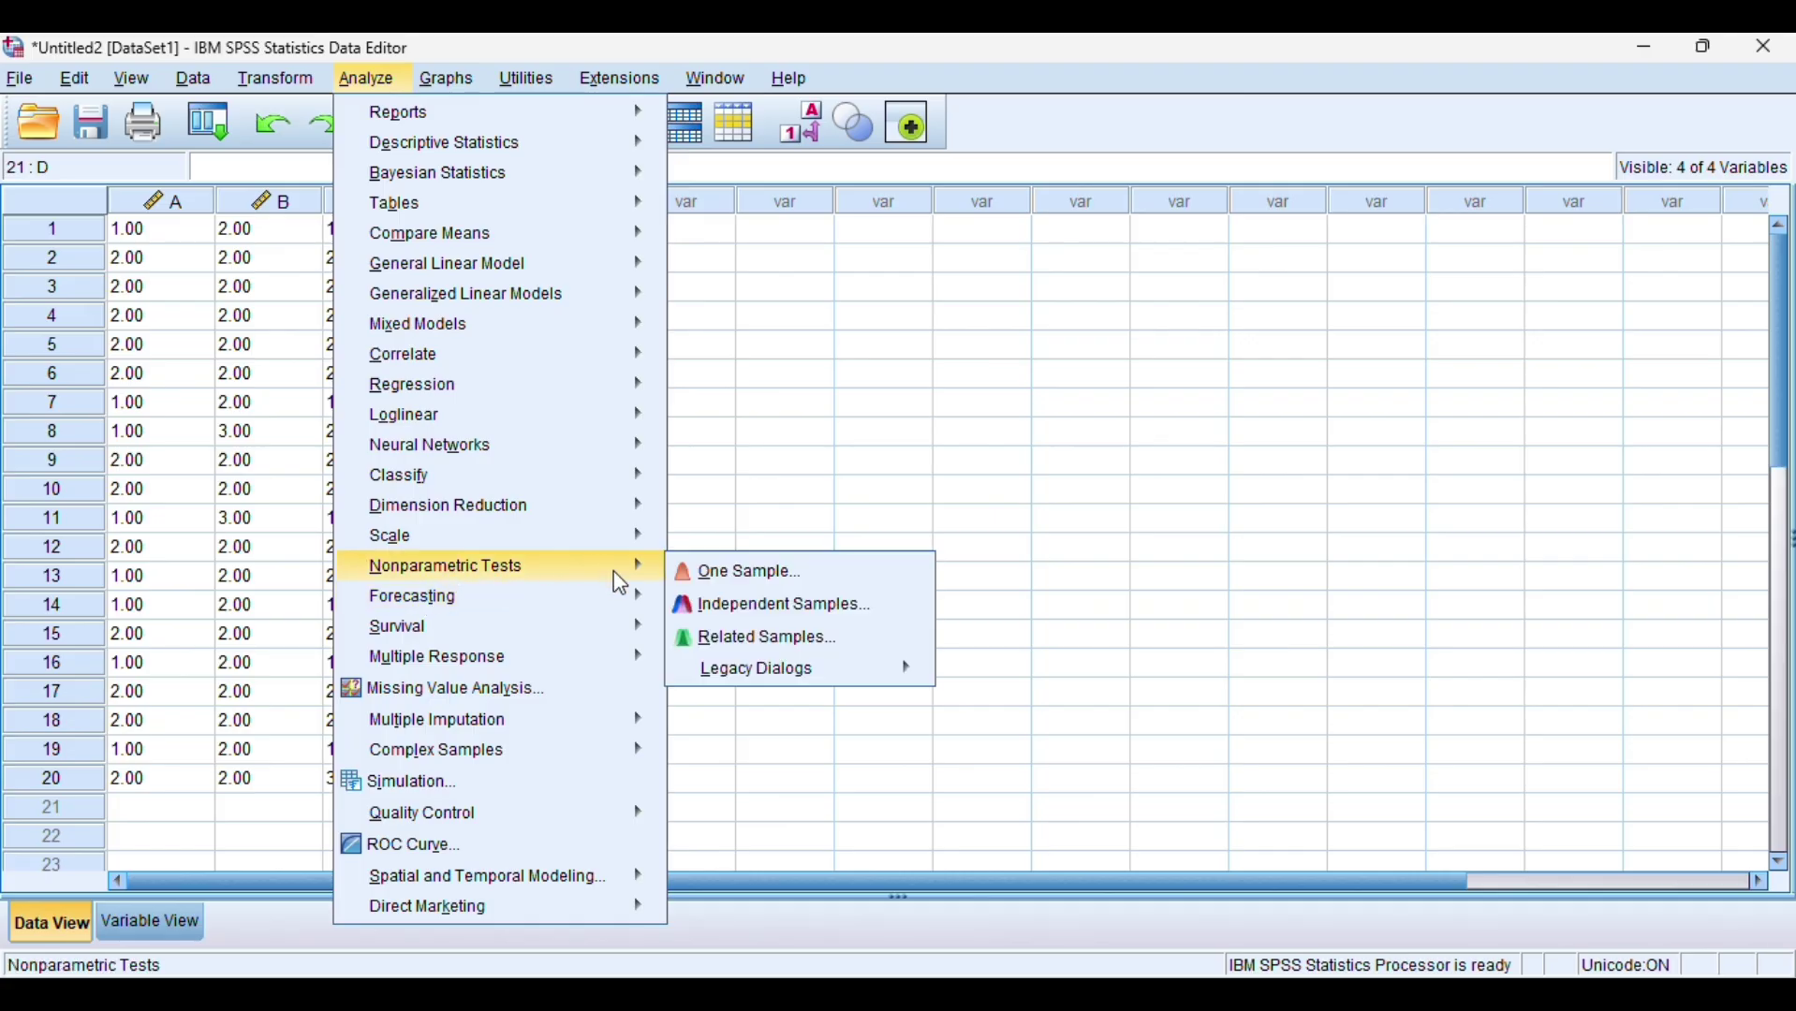
mouse_move(765, 684)
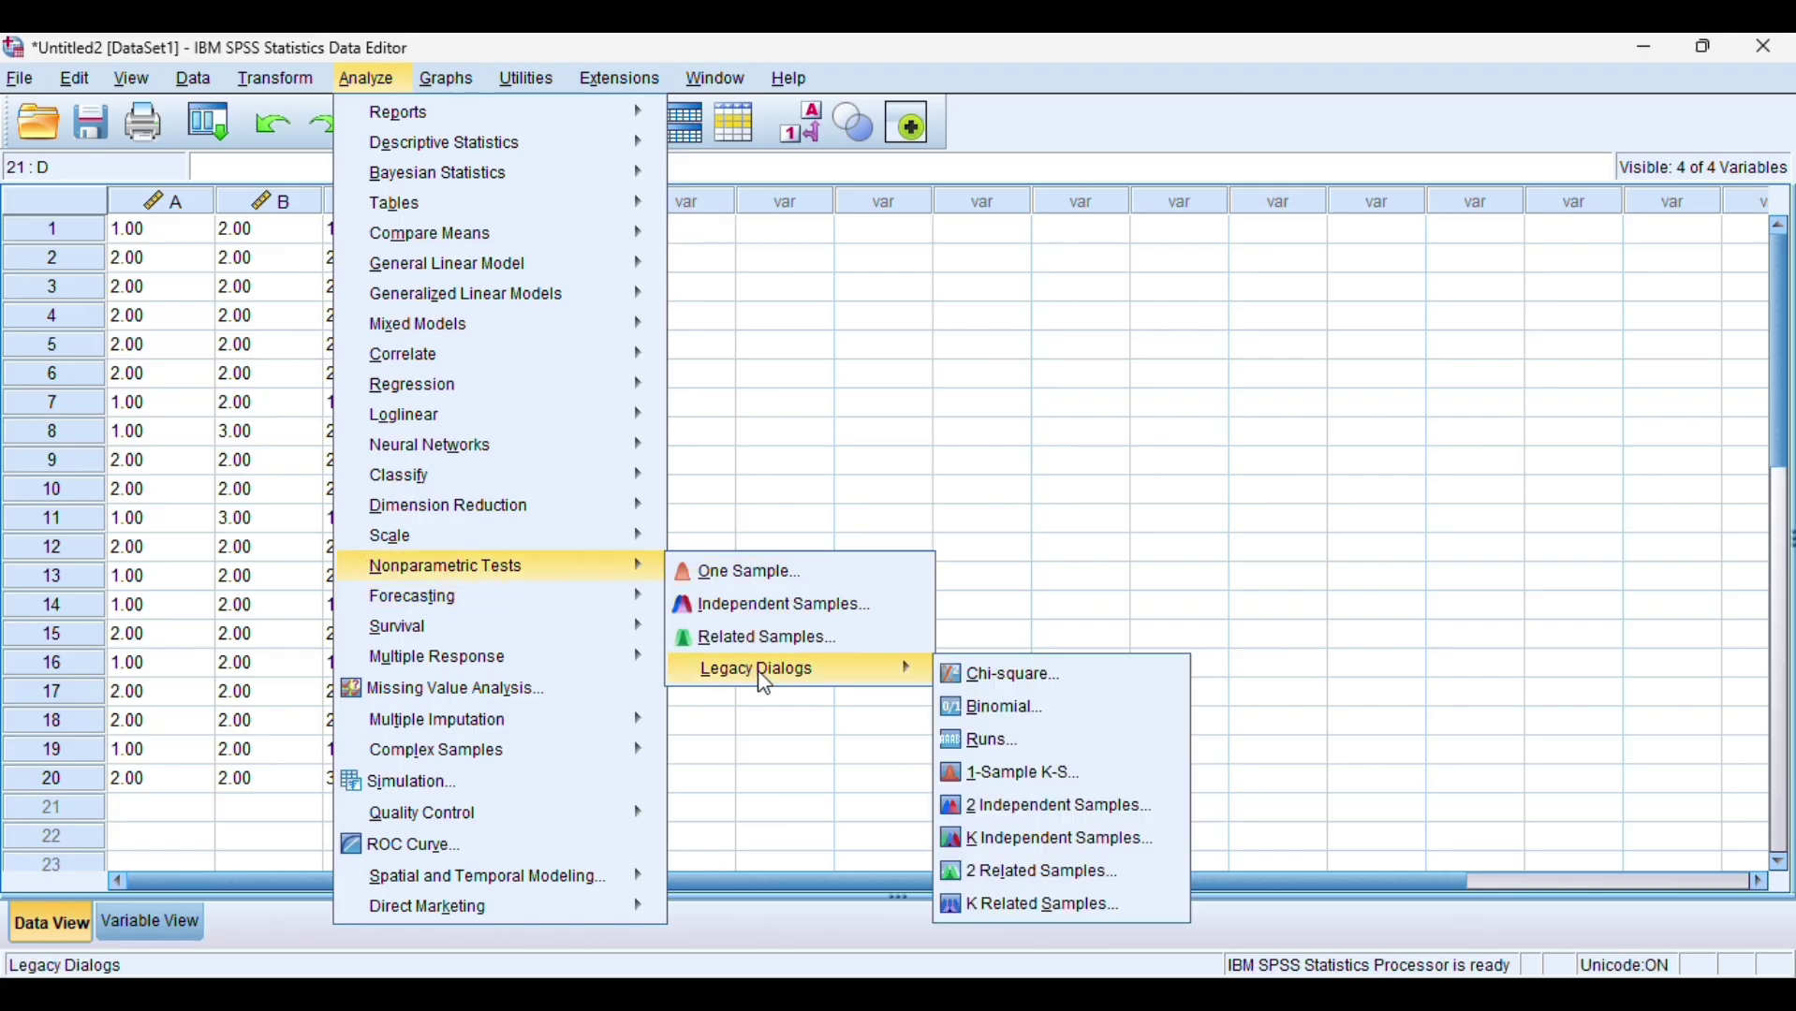
click(1005, 909)
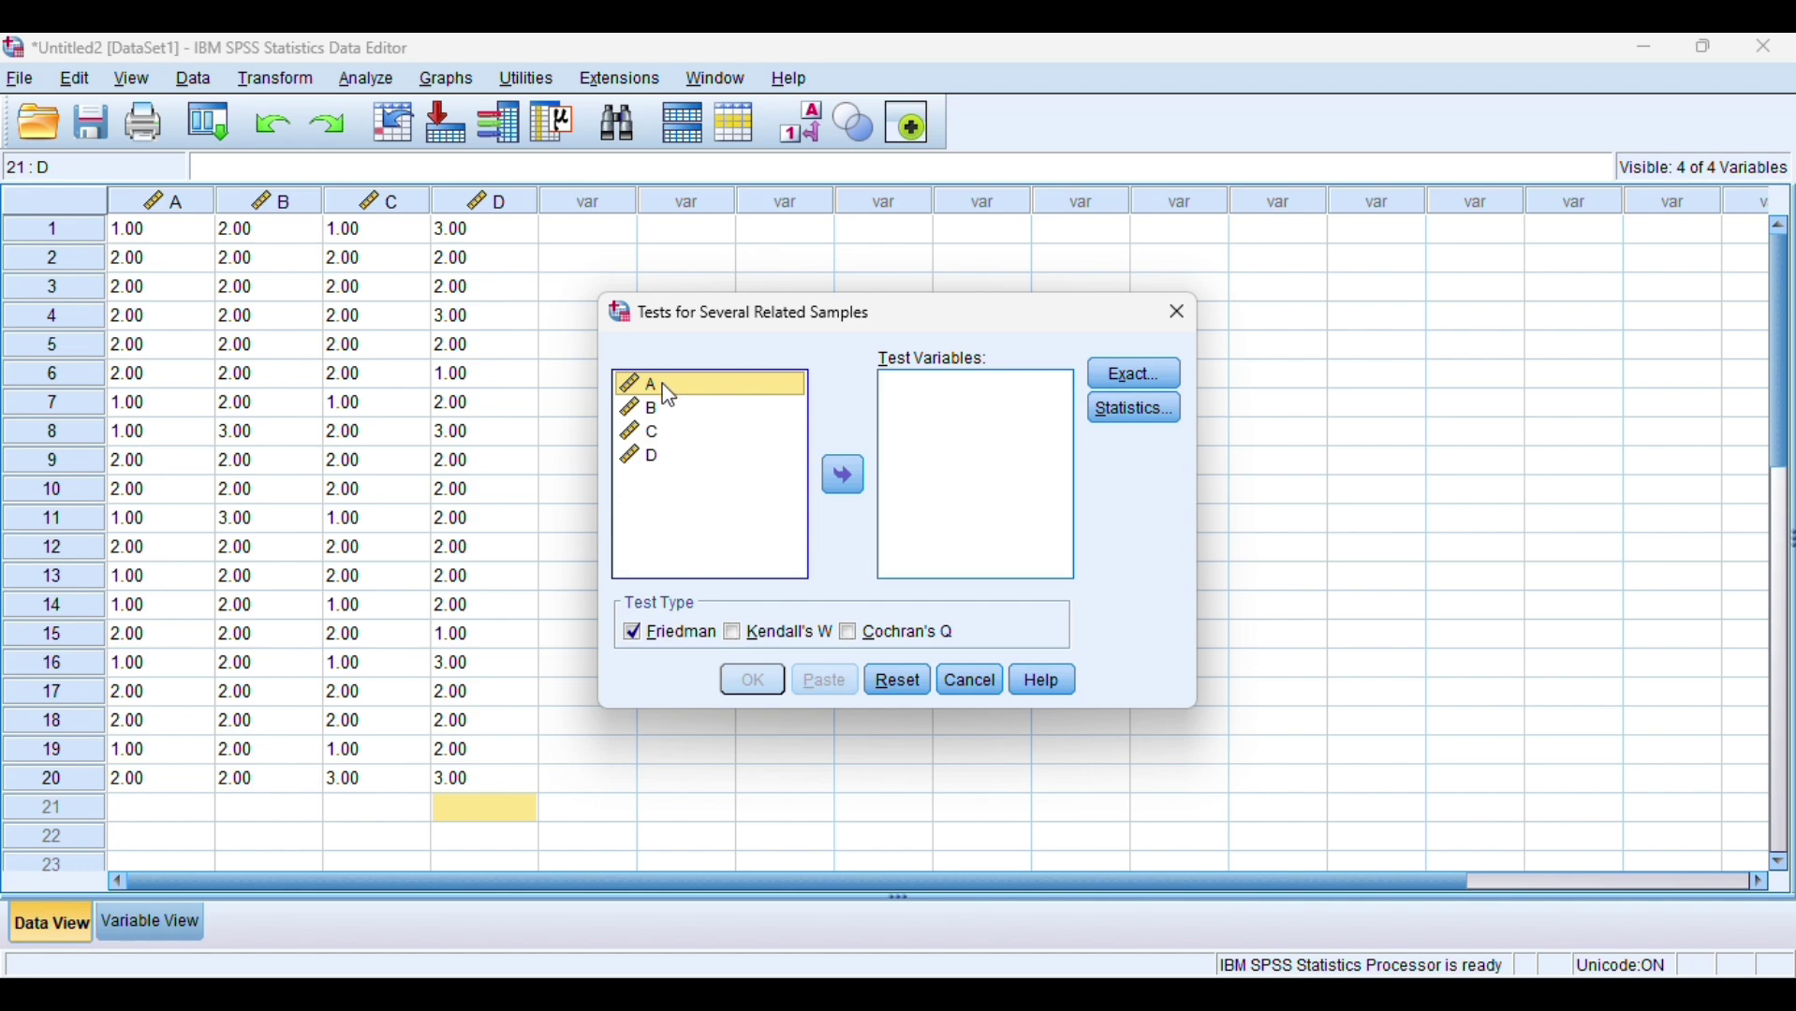
click(857, 489)
click(726, 385)
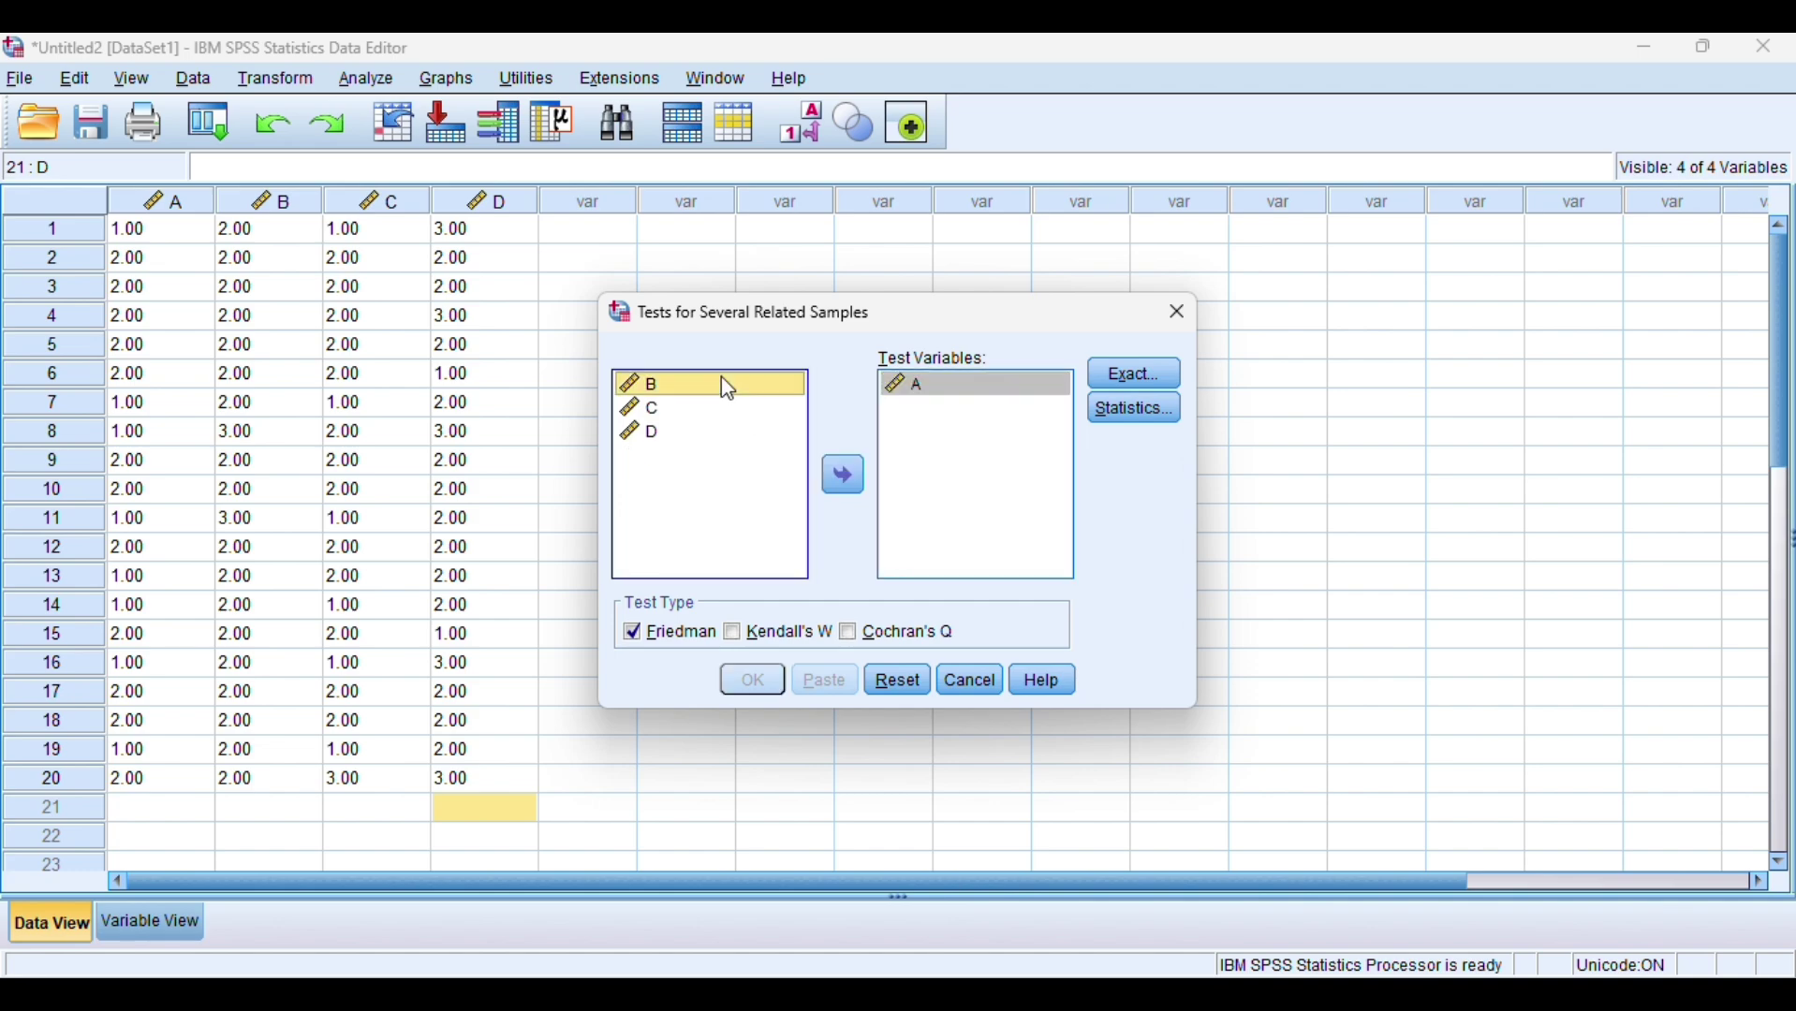
click(838, 480)
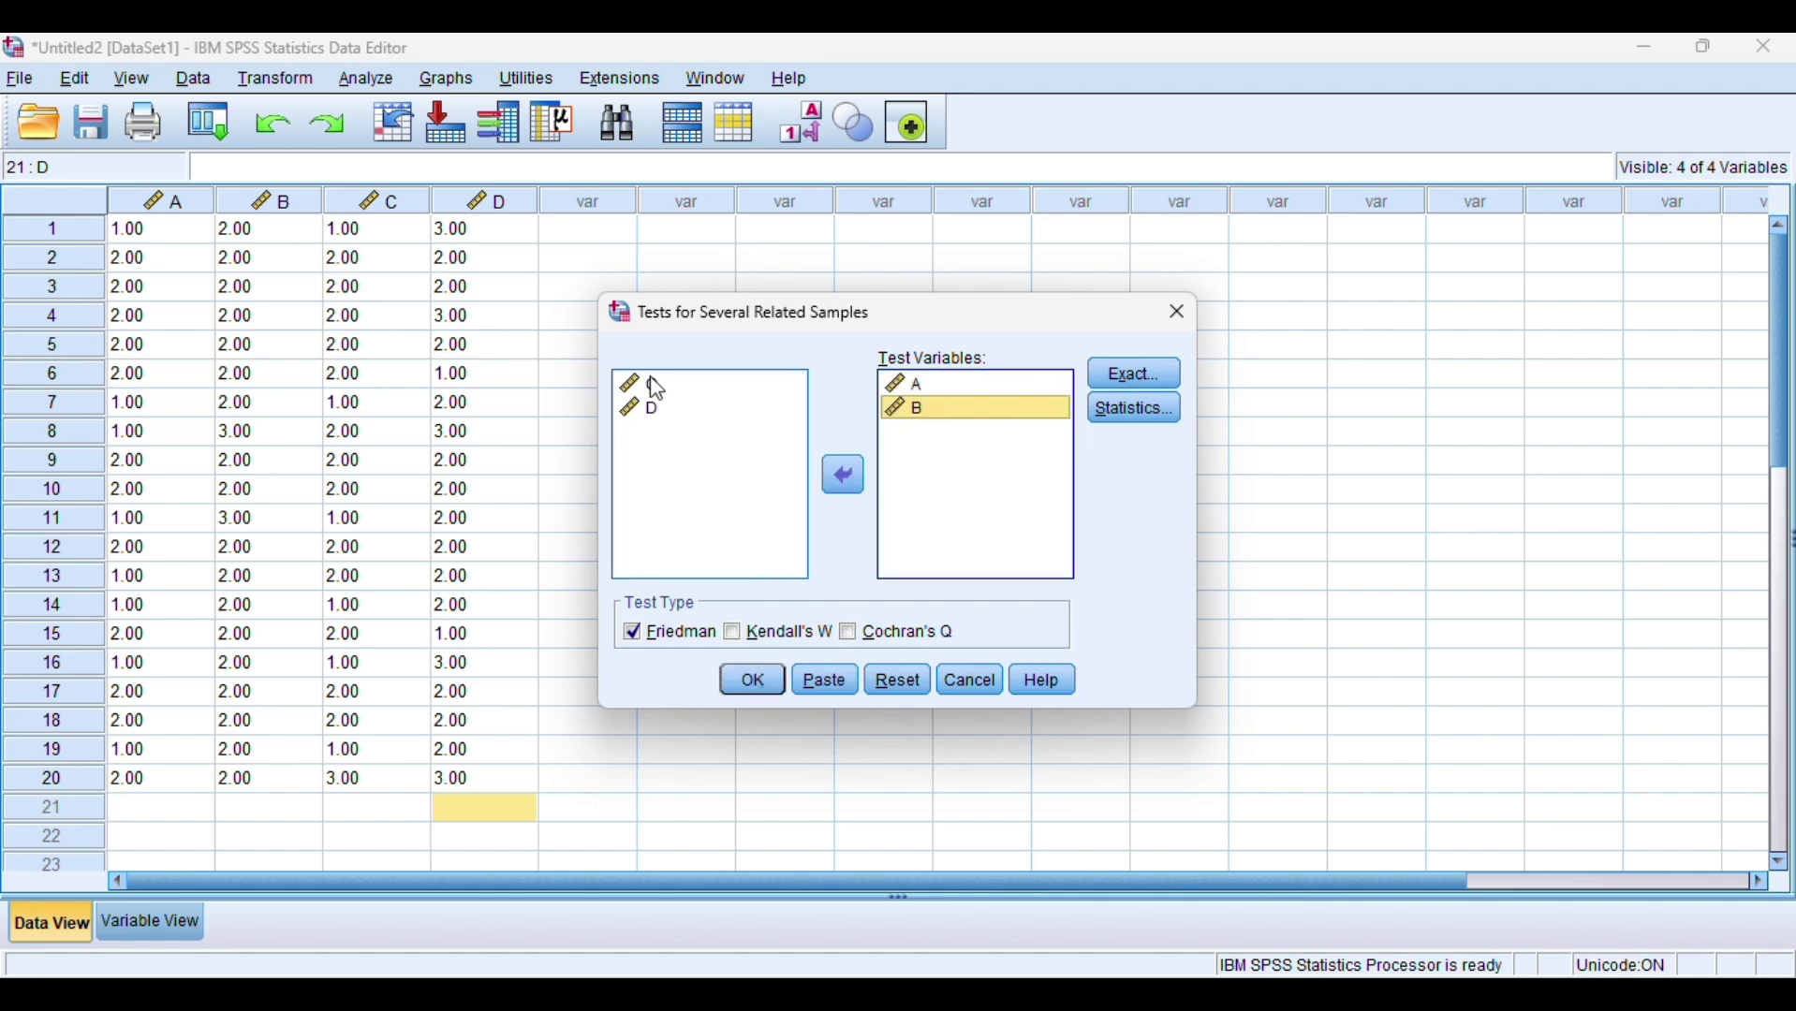
click(658, 385)
click(833, 482)
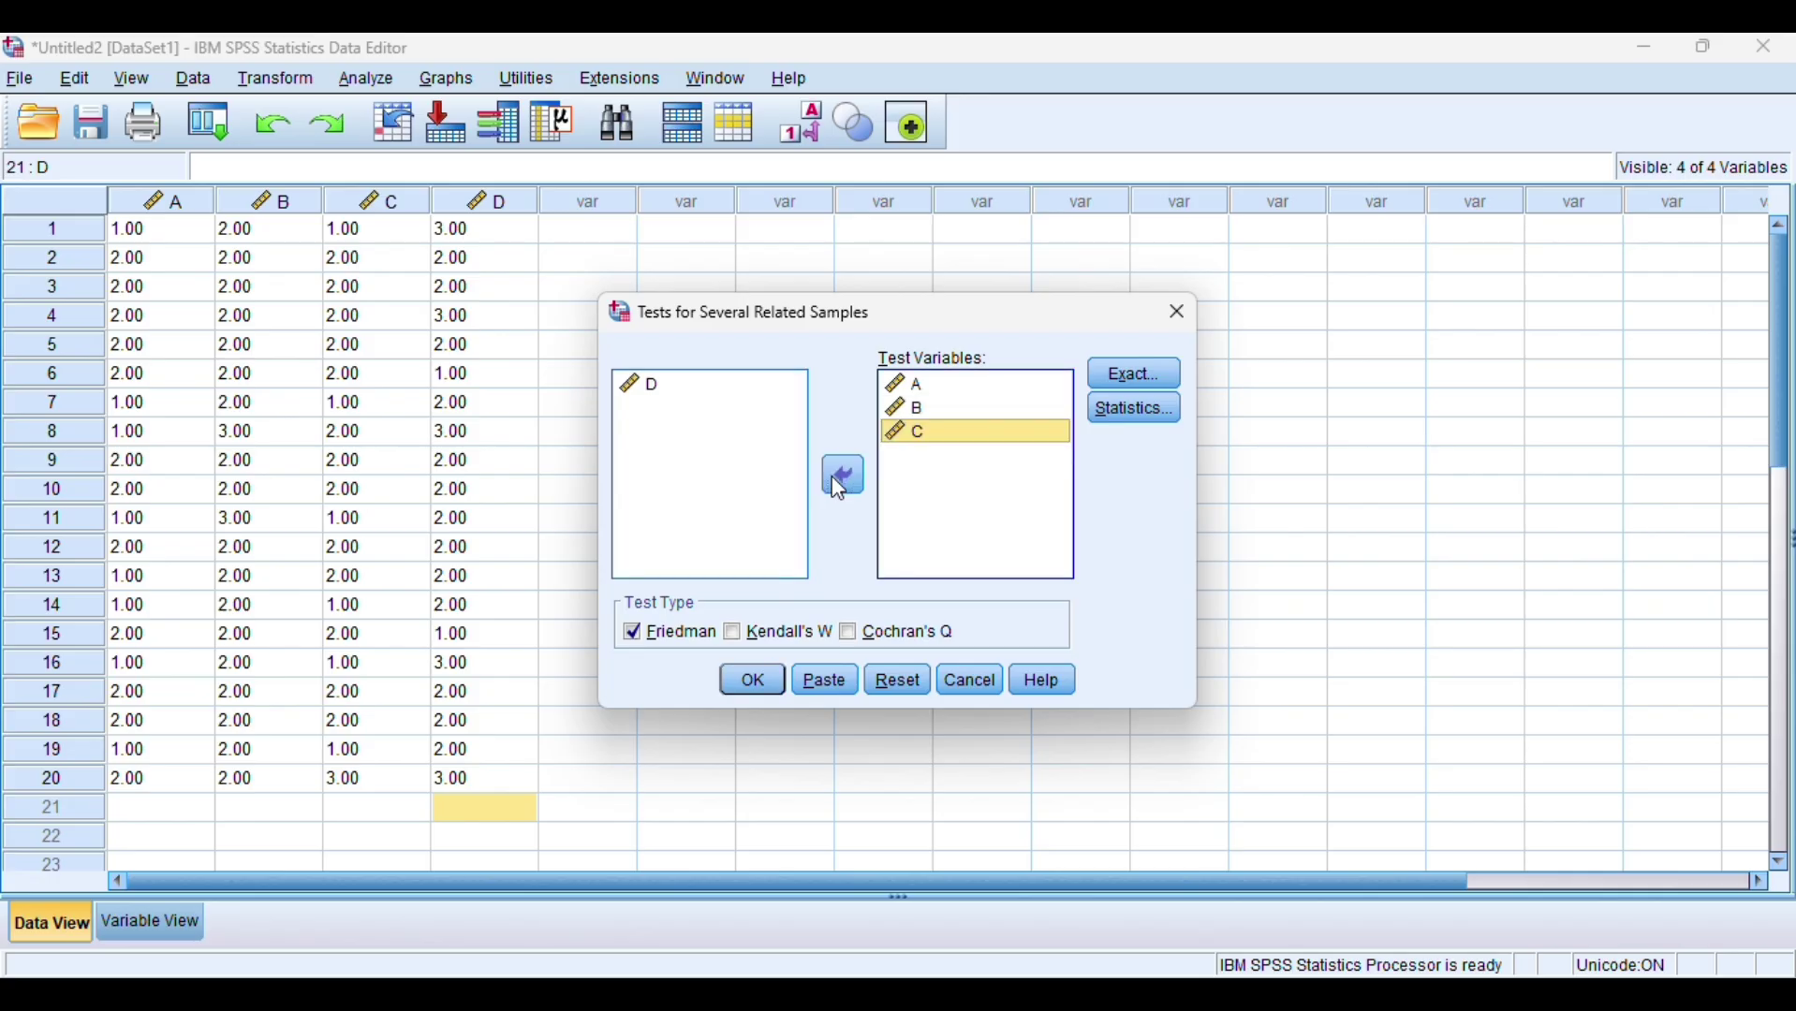
click(653, 387)
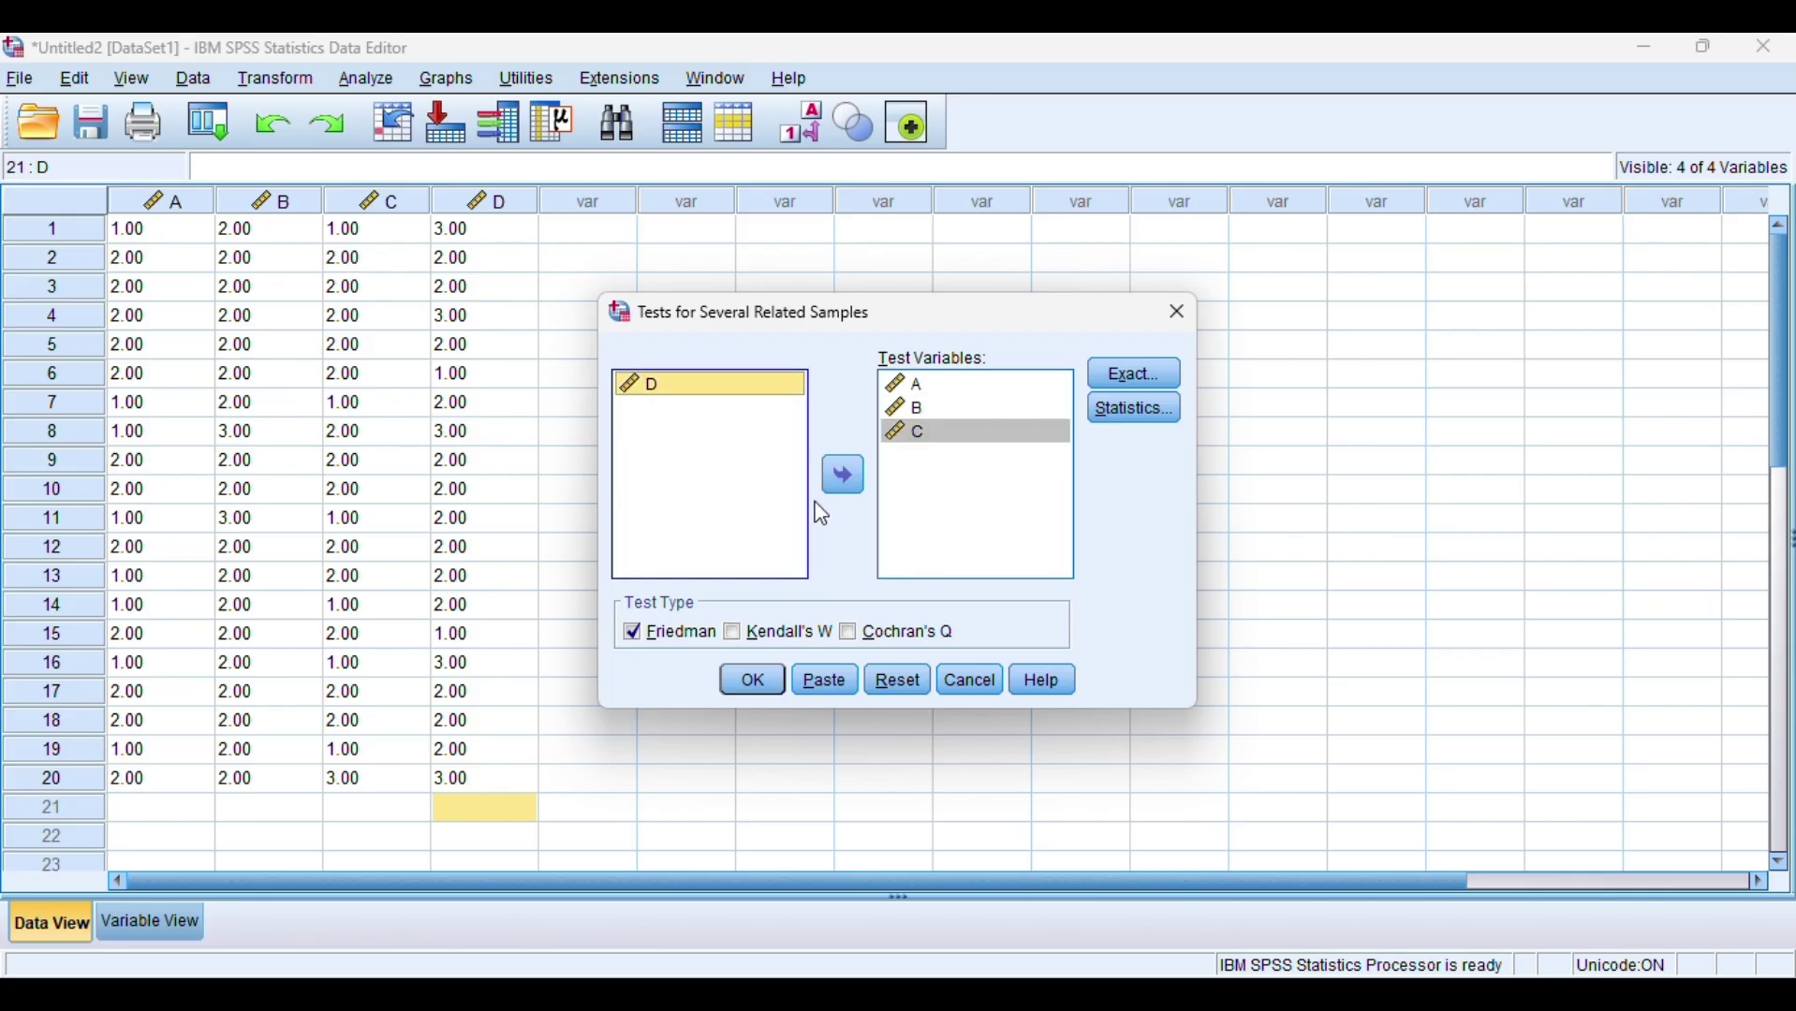
click(840, 480)
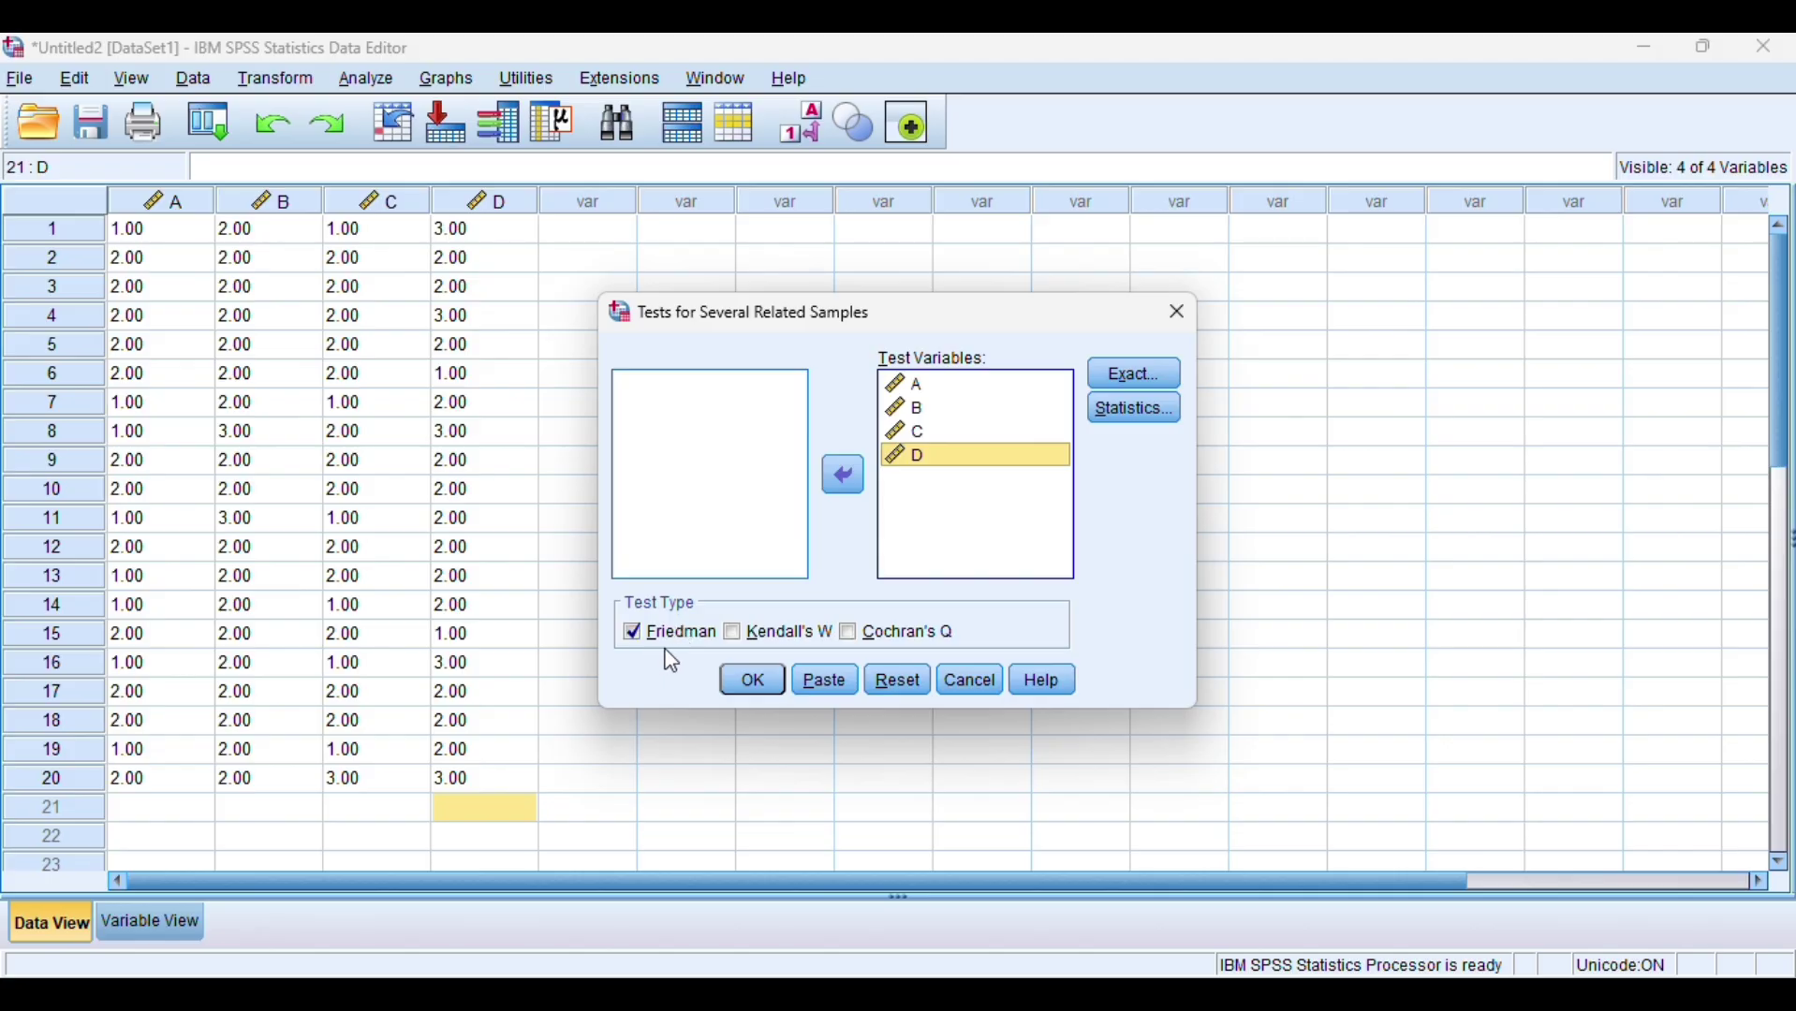
click(752, 684)
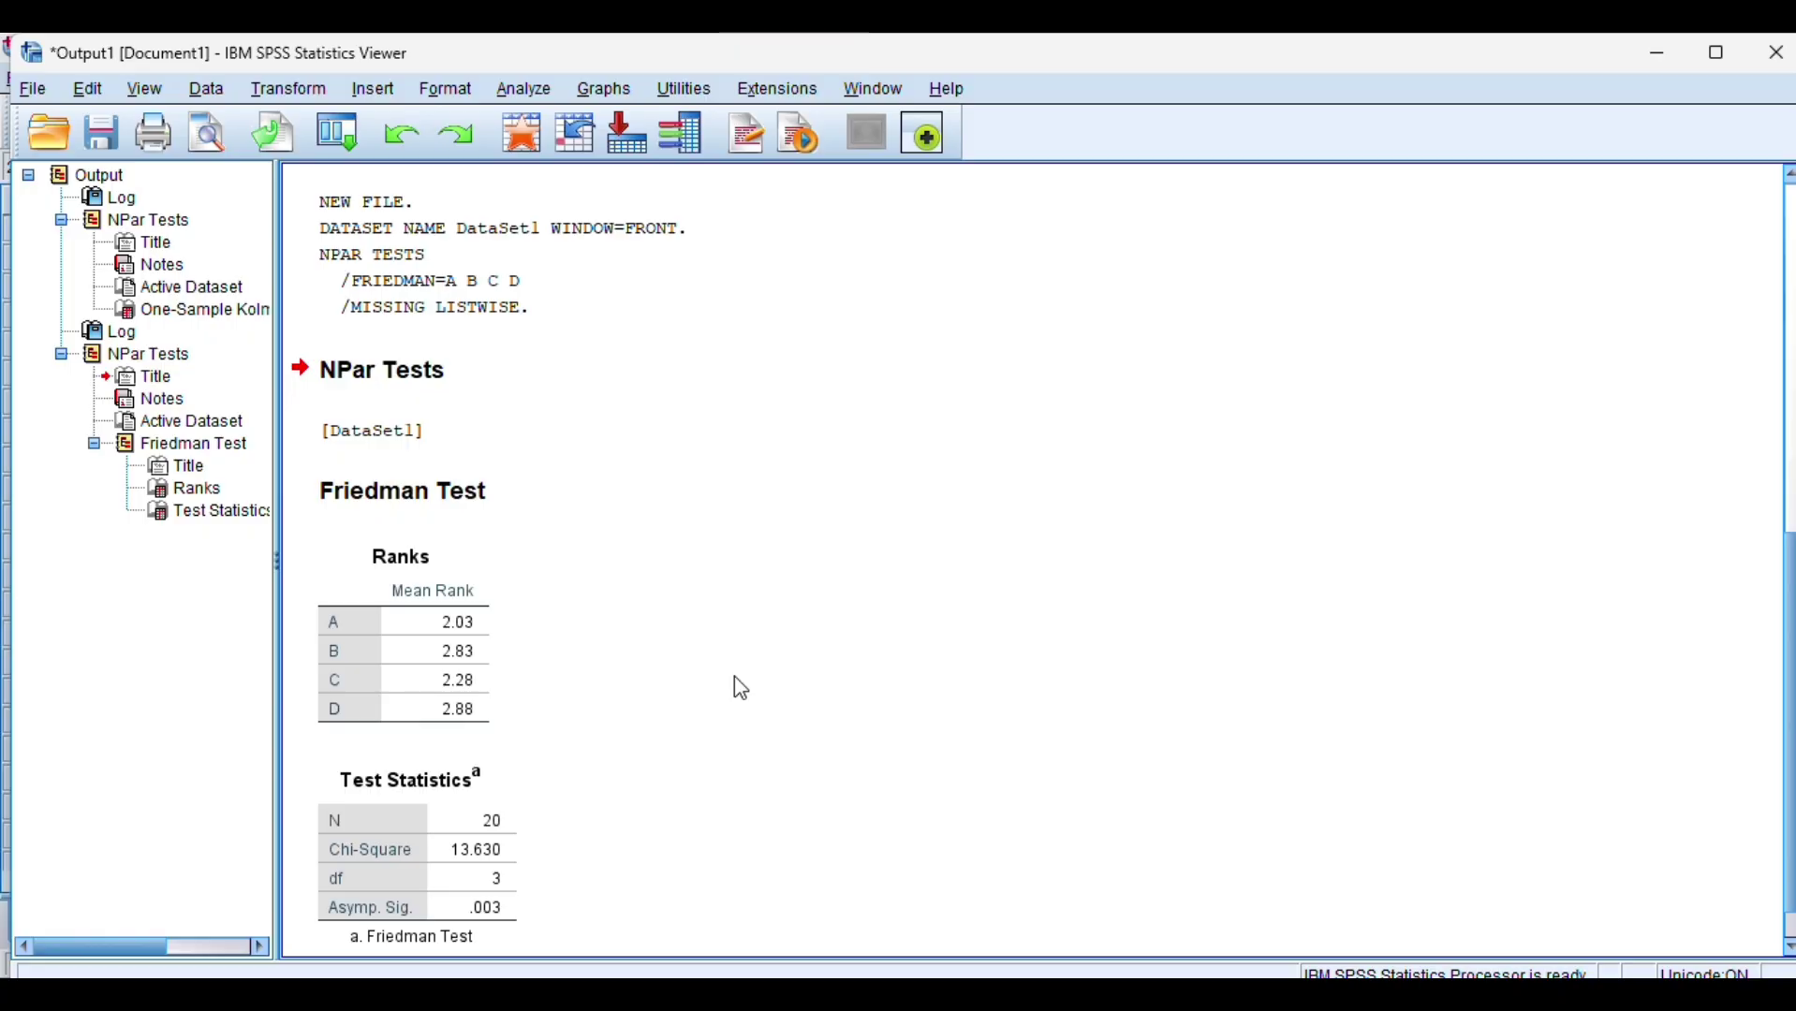
Step: Examine the Ranks and Test Statistics tables of the Friedman test output
scroll(741, 688, down, 1)
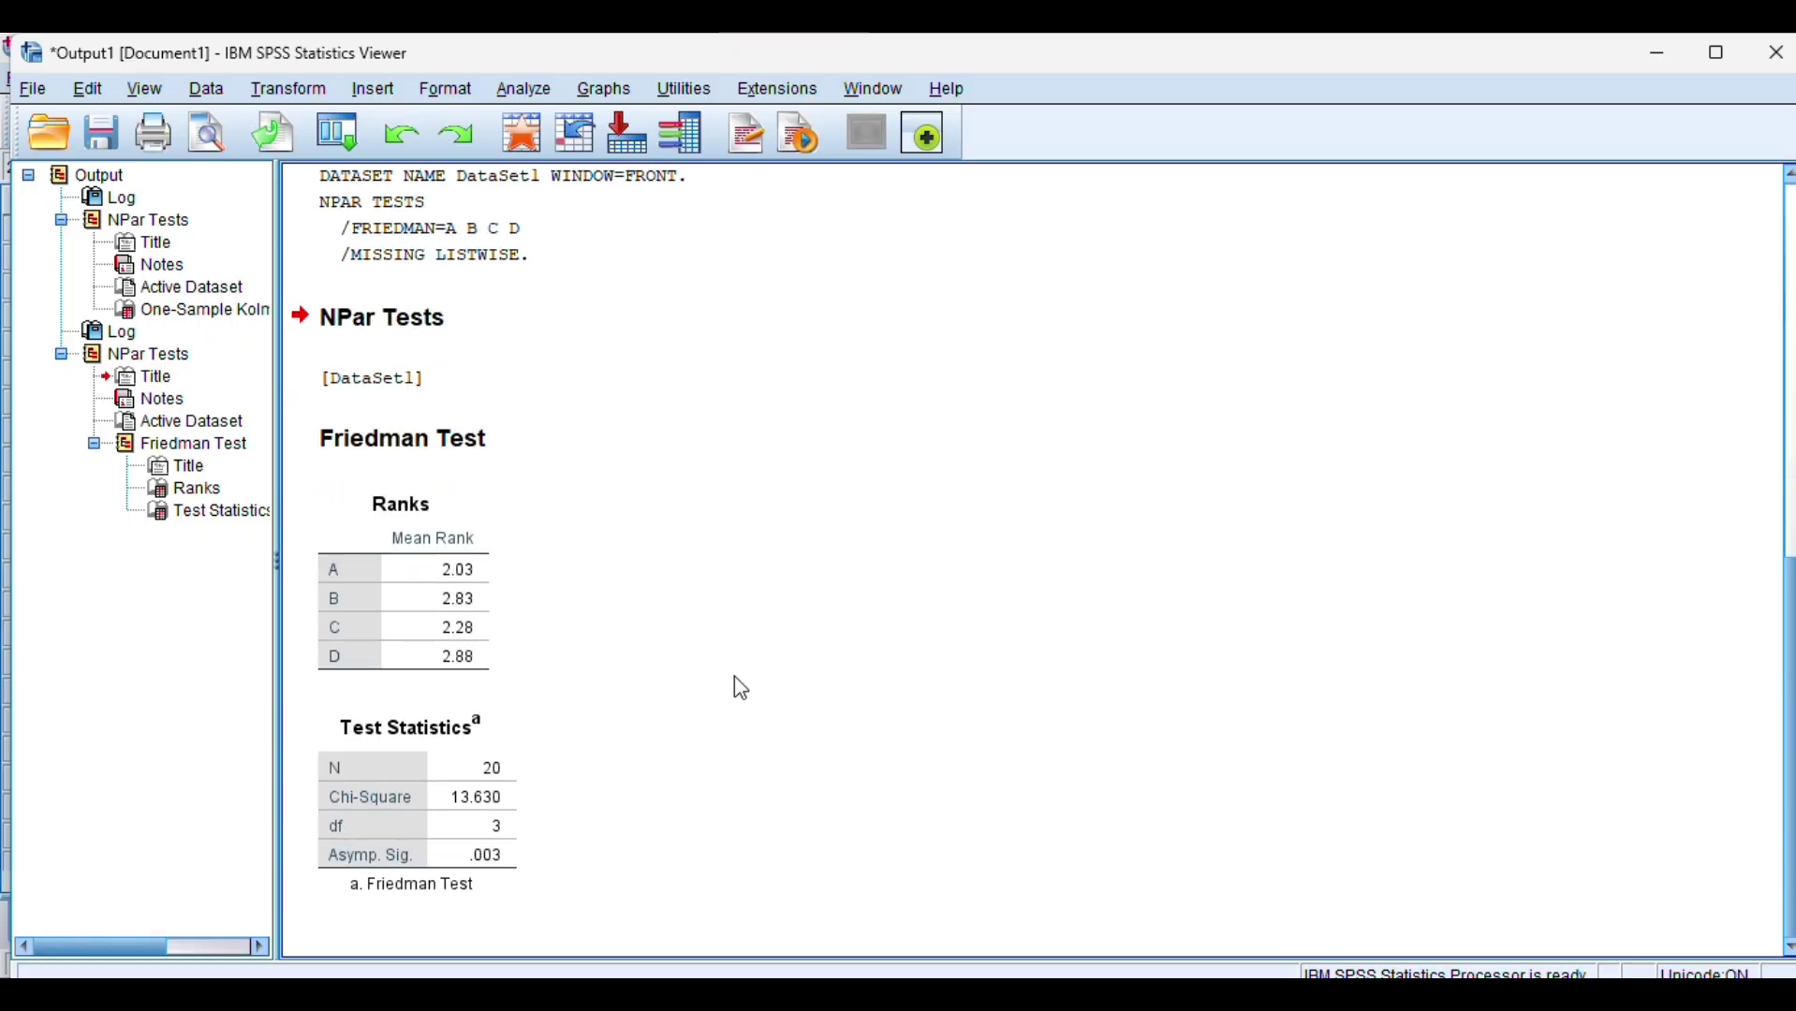
click(483, 513)
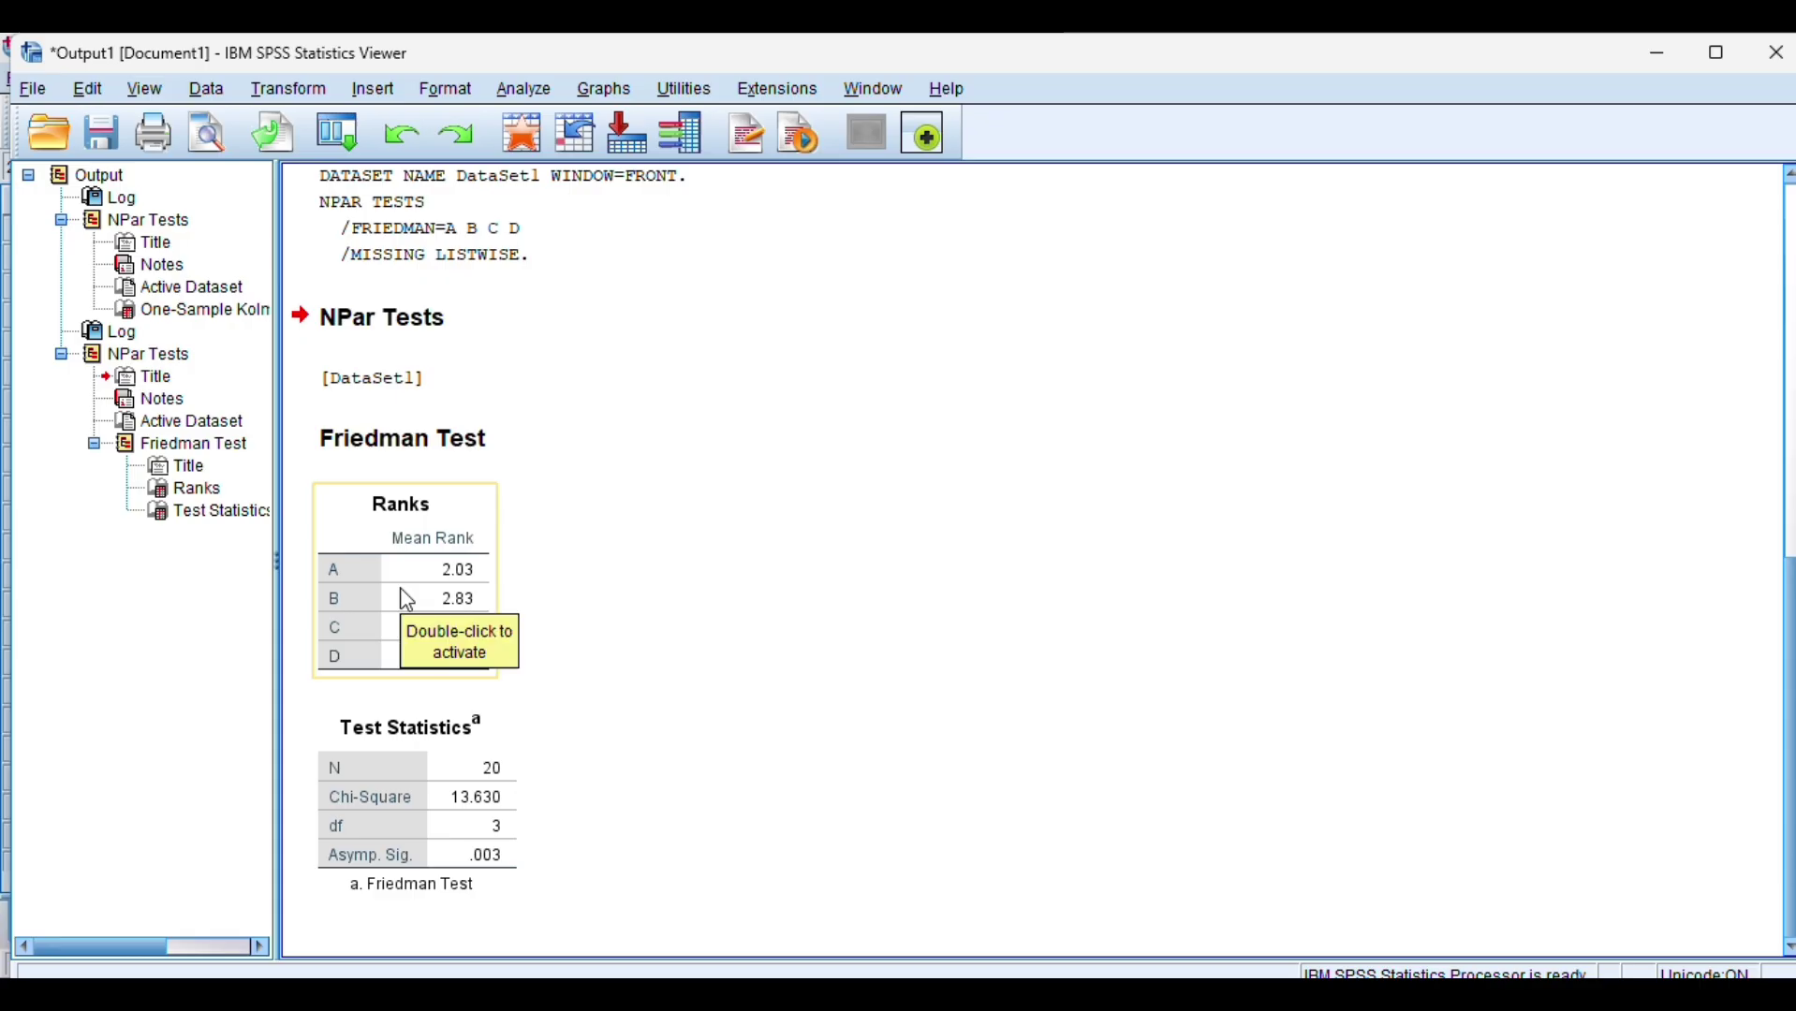
click(627, 542)
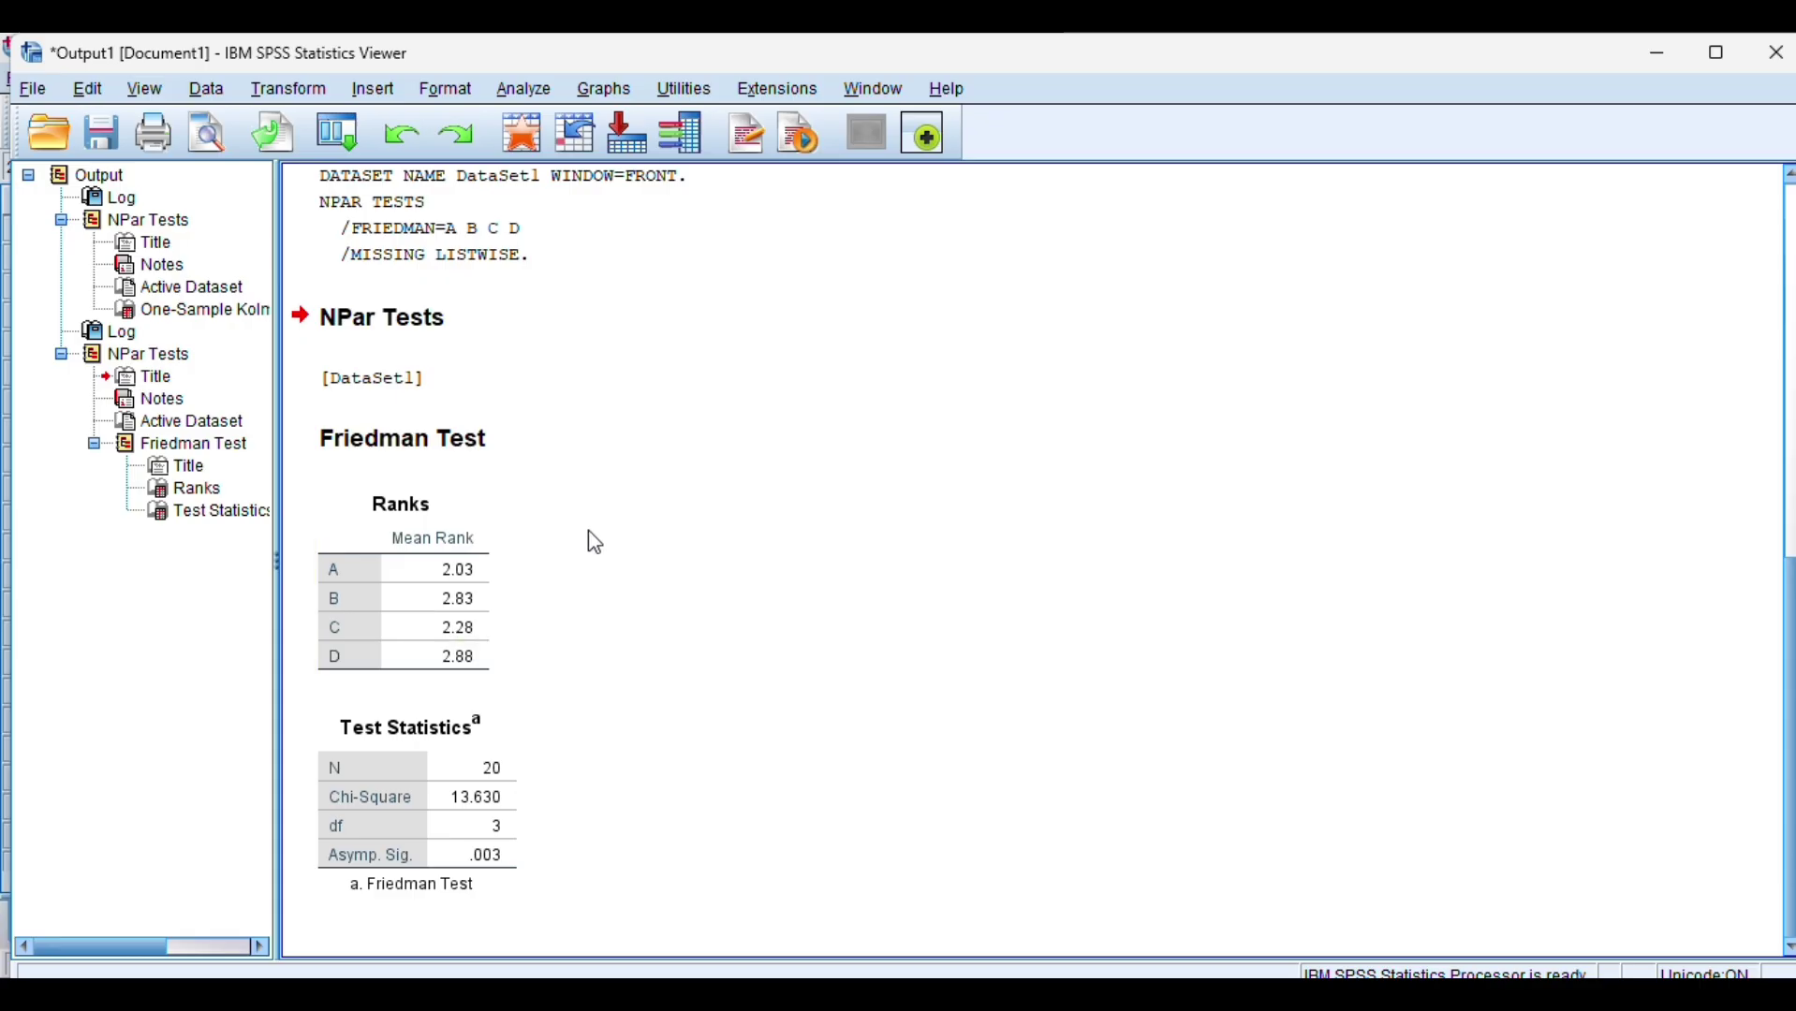
Step: Review the mean ranks of methods A to D and the significance value in the Friedman test output
click(377, 550)
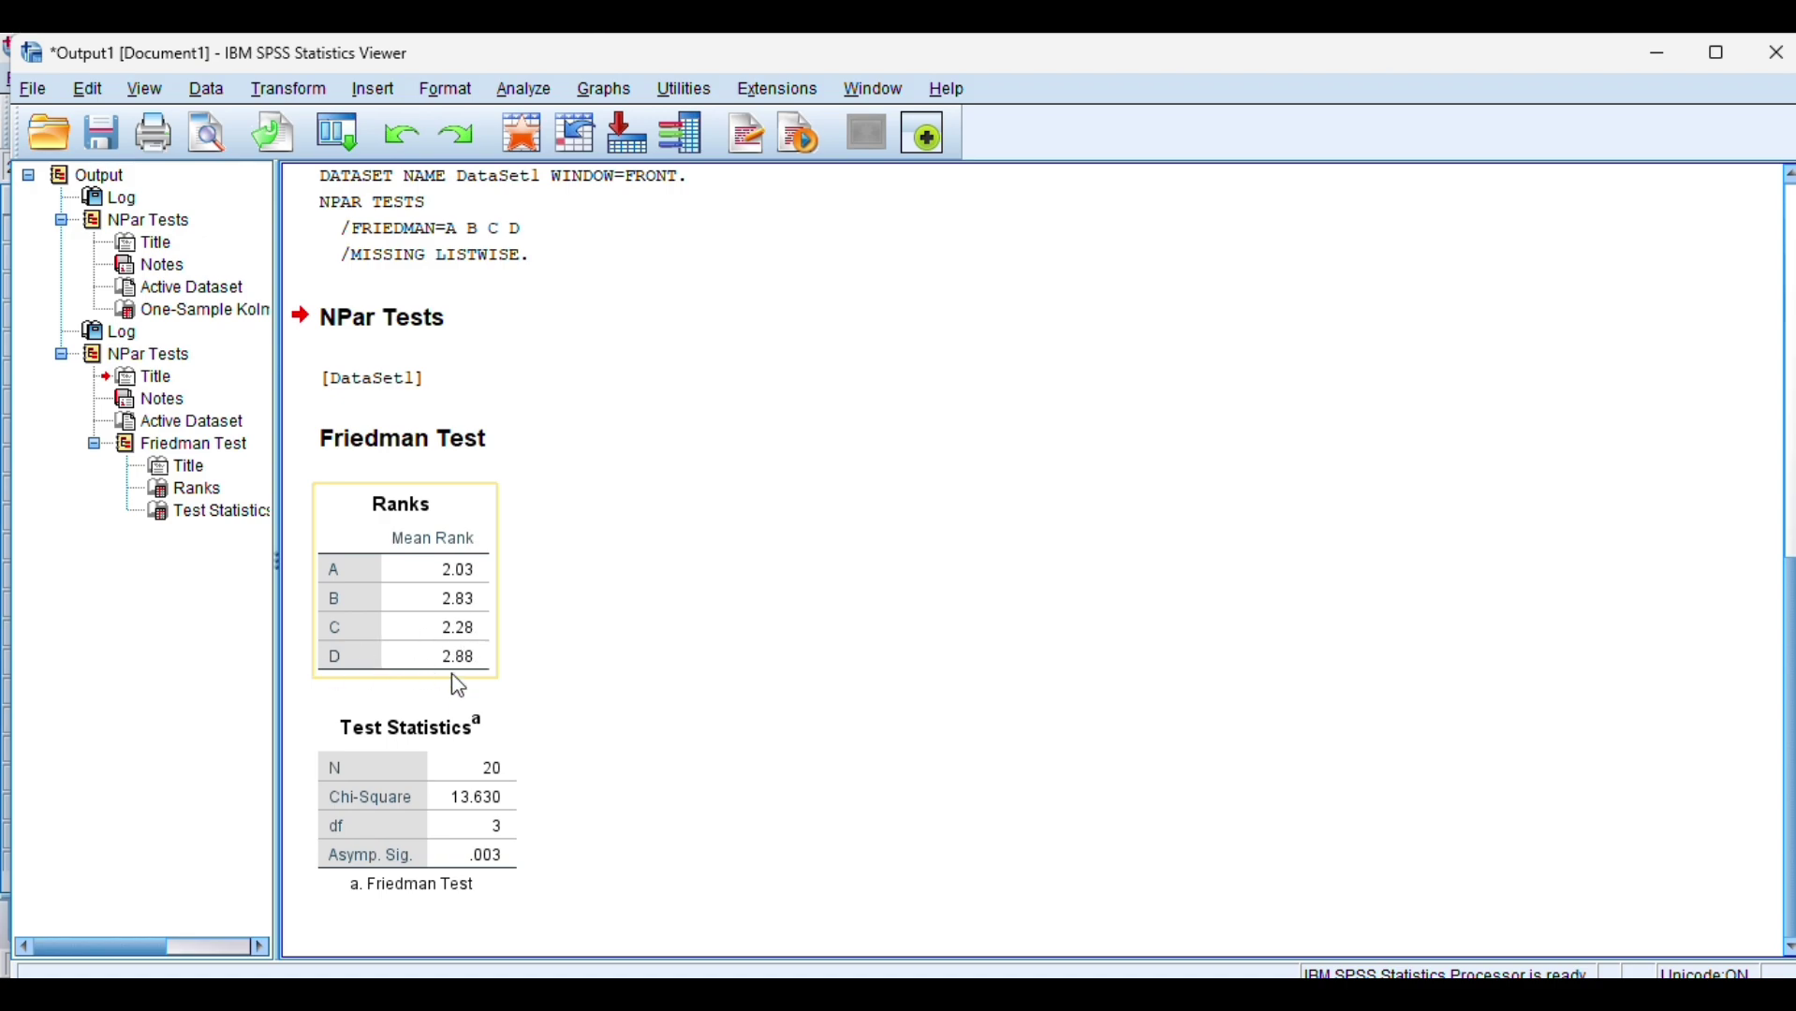
click(498, 689)
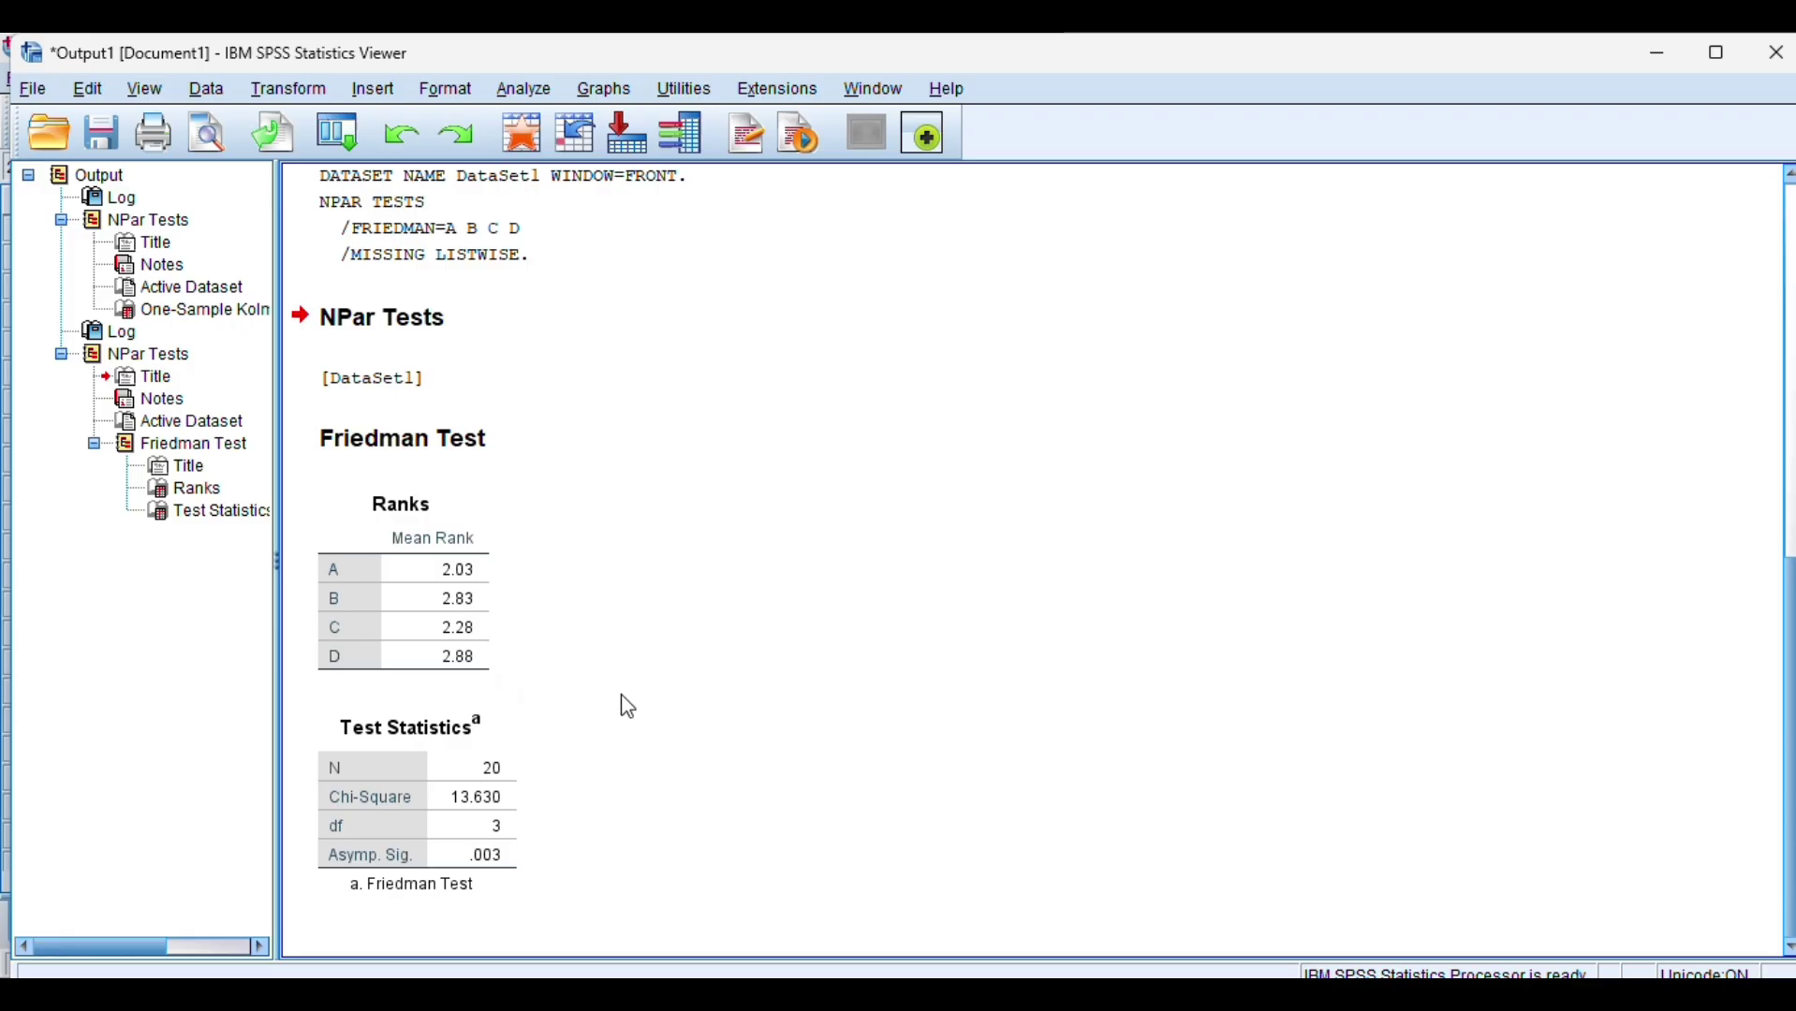
click(505, 763)
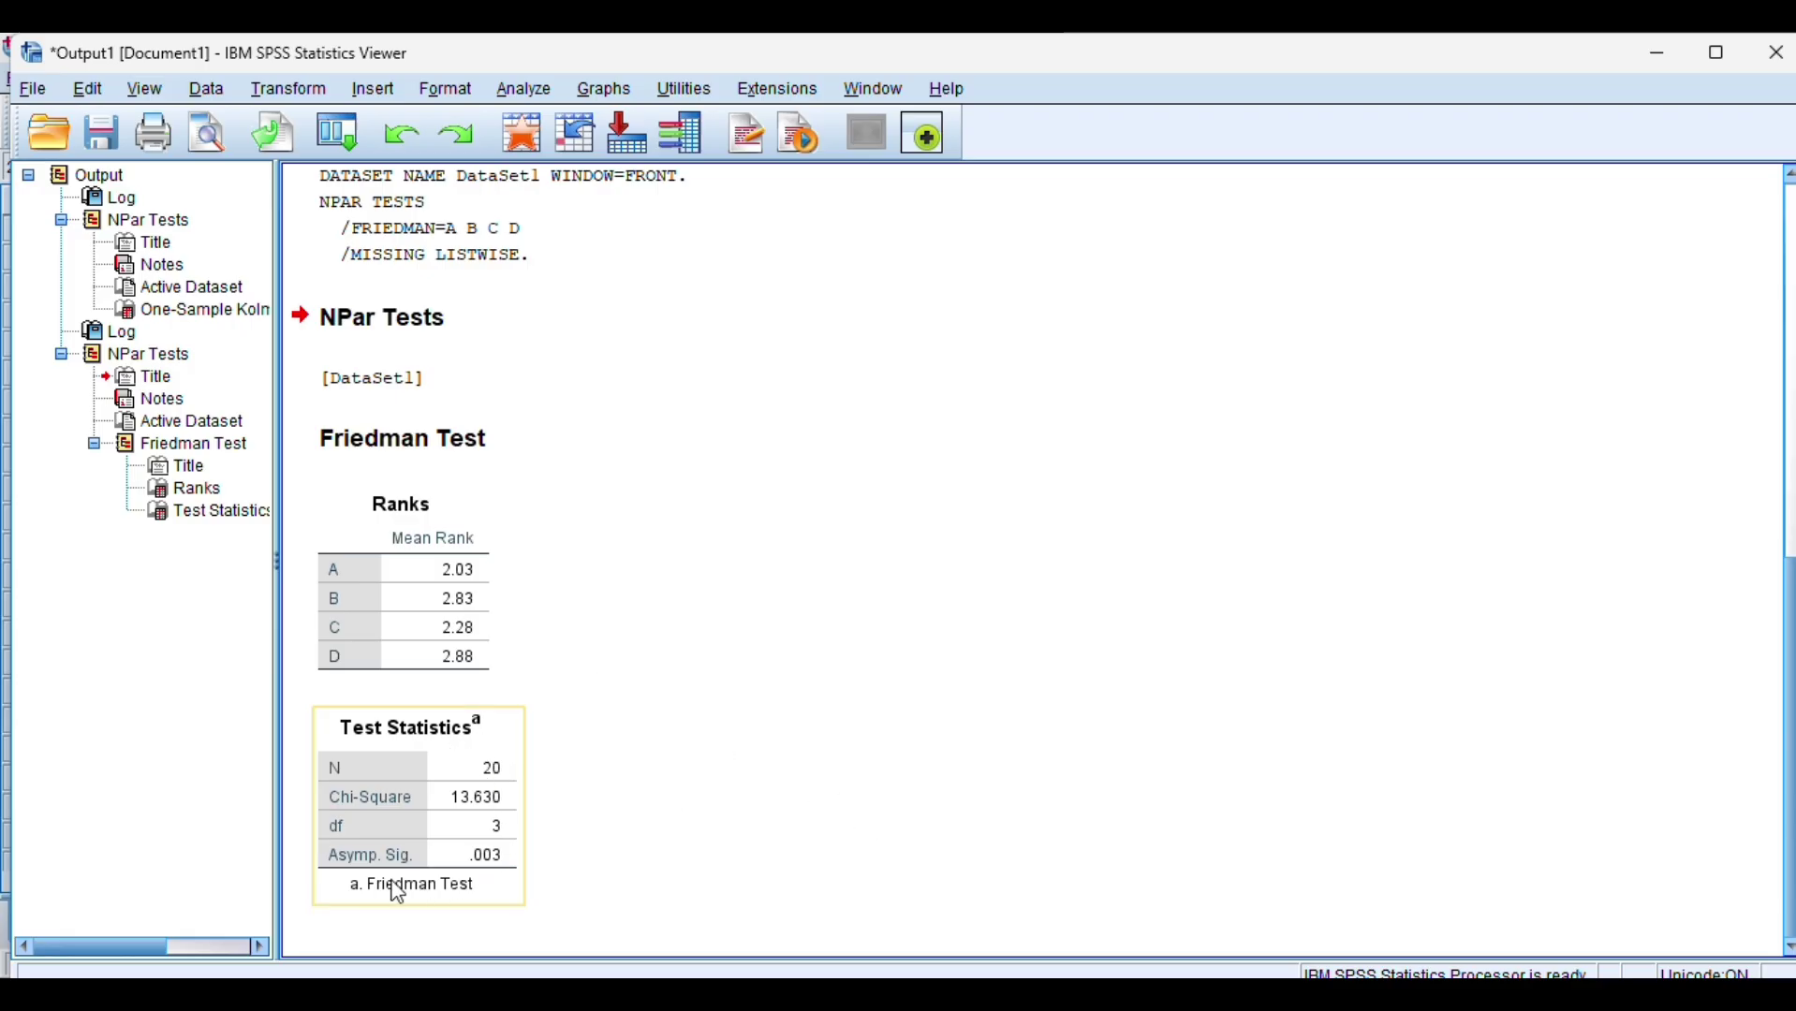
click(552, 871)
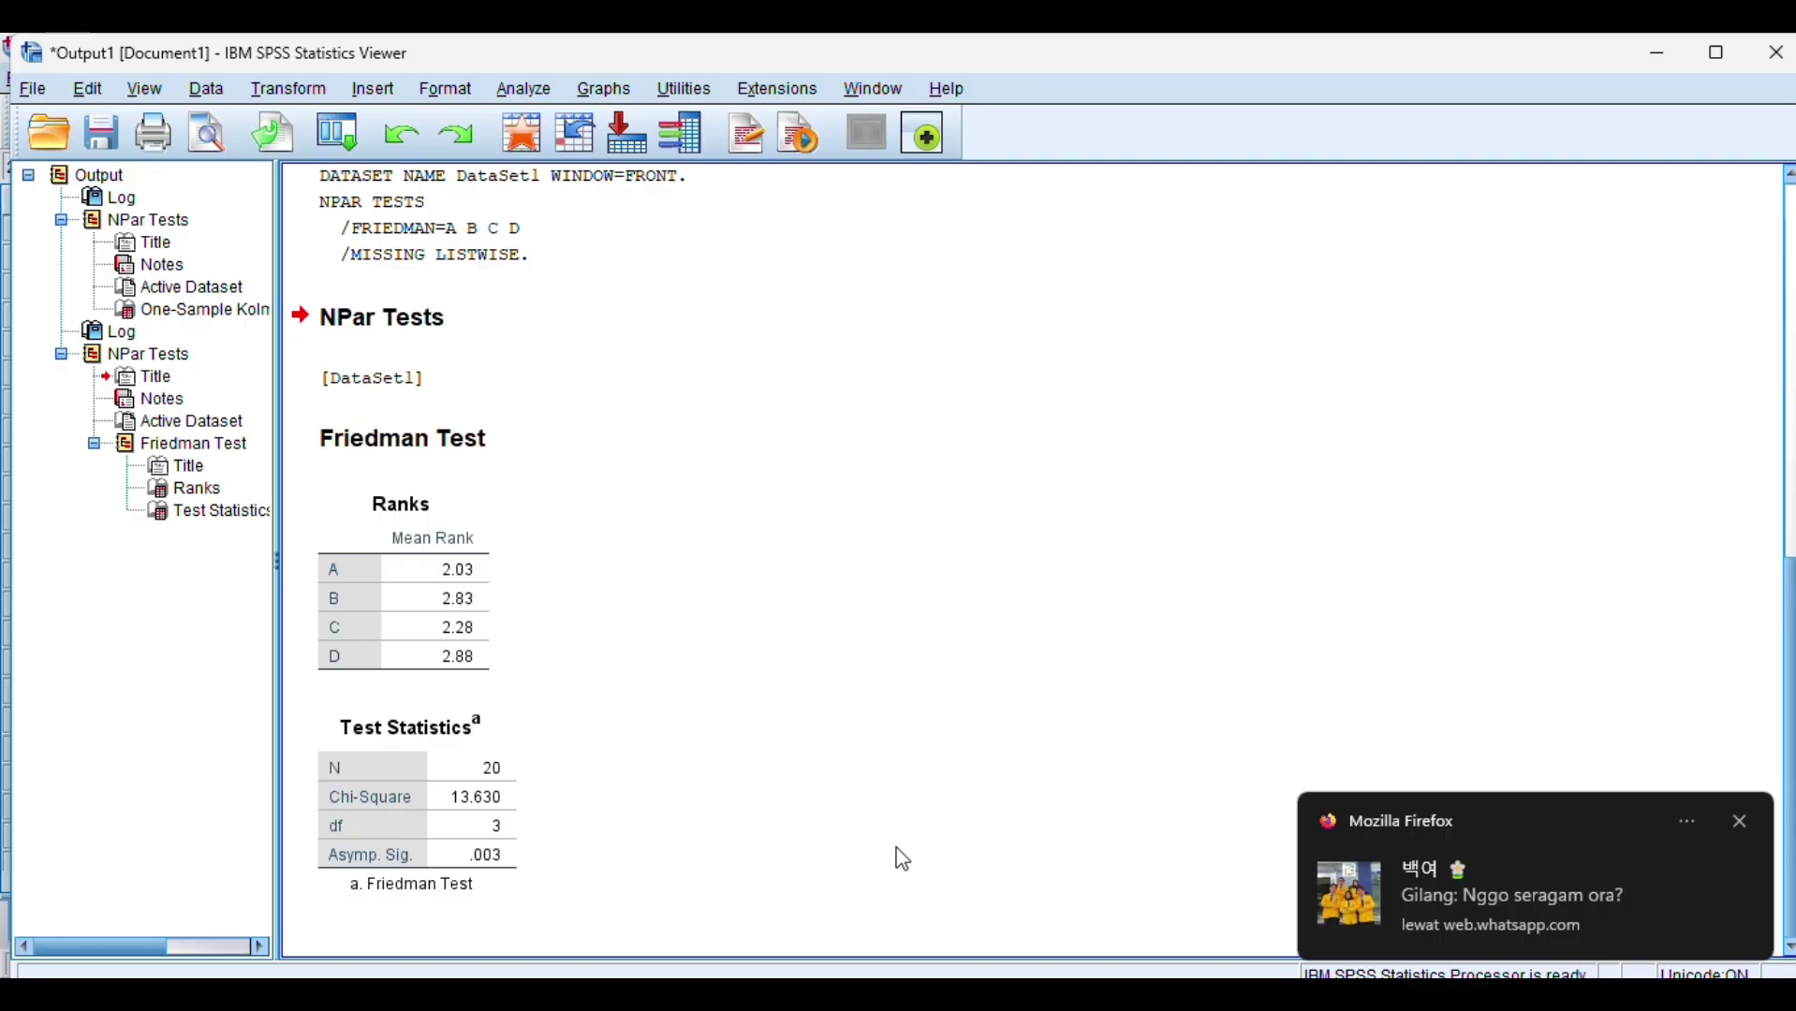
Step: Switch to the Word document and read the exercise 2 hypotheses, decision criteria and conclusion, dismissing the notification
mouse_move(1306, 997)
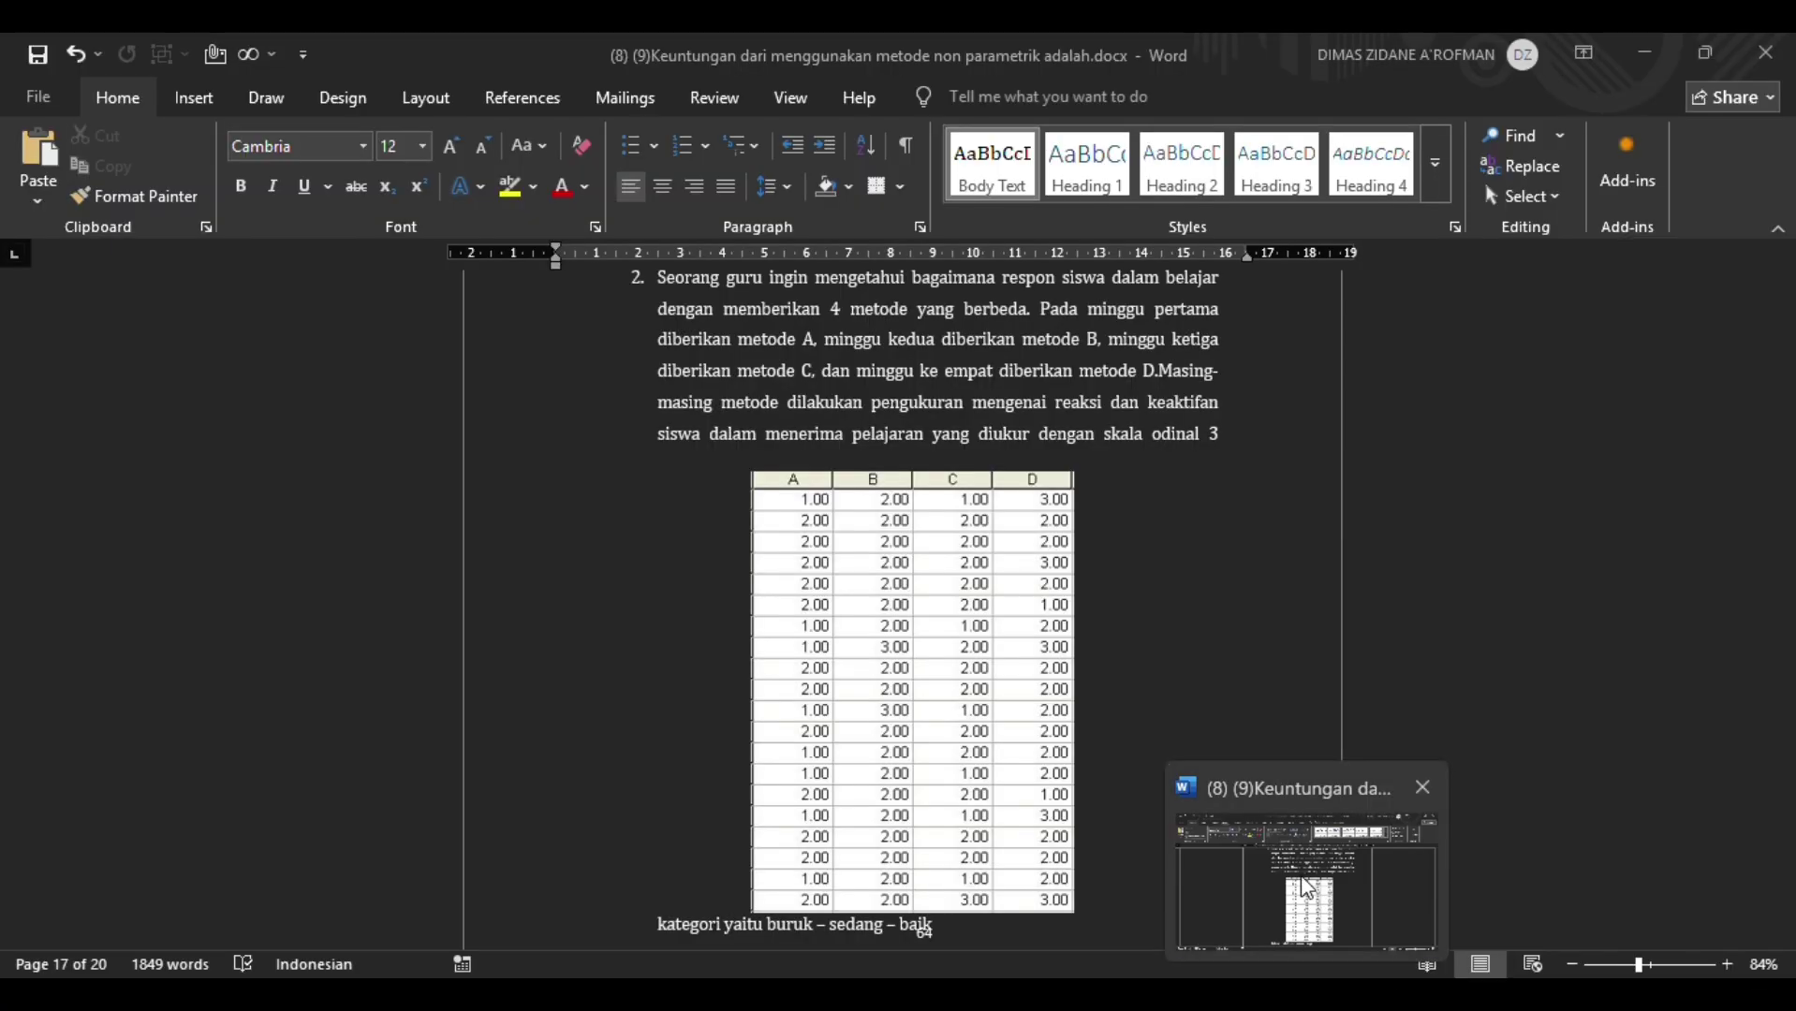
click(1307, 888)
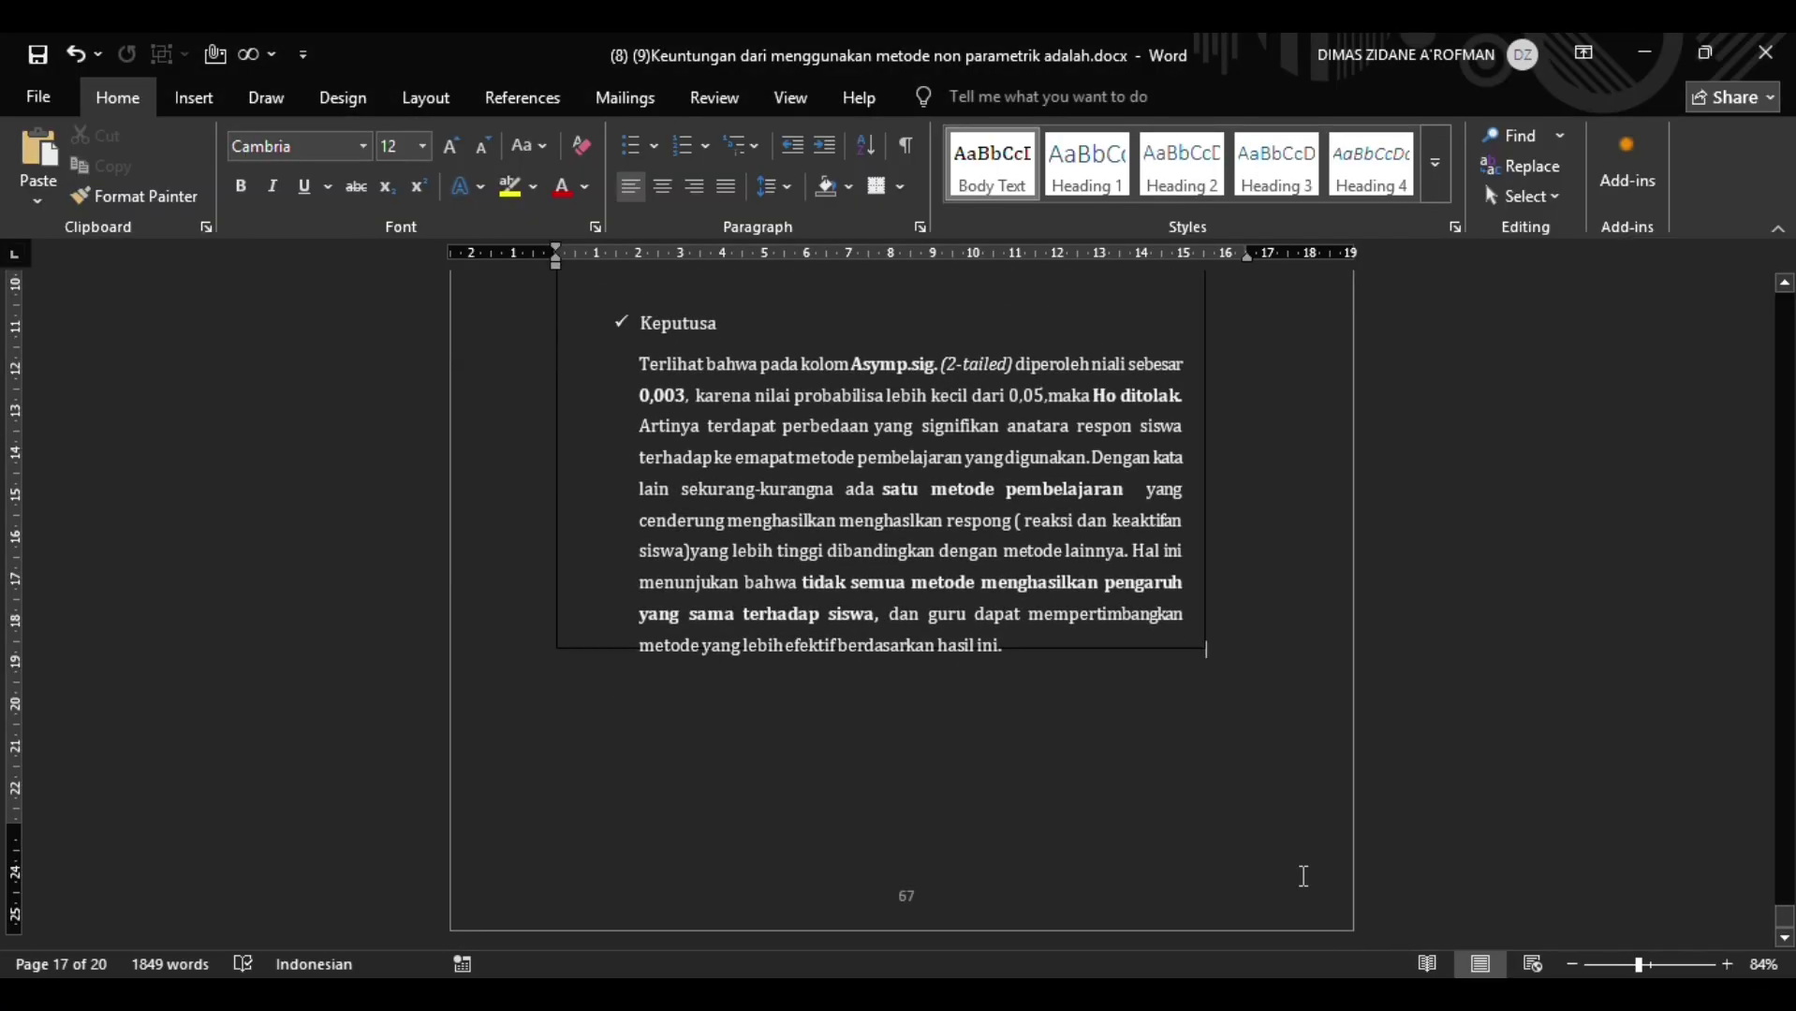
scroll(1303, 876, up, 5)
scroll(1303, 876, down, 1)
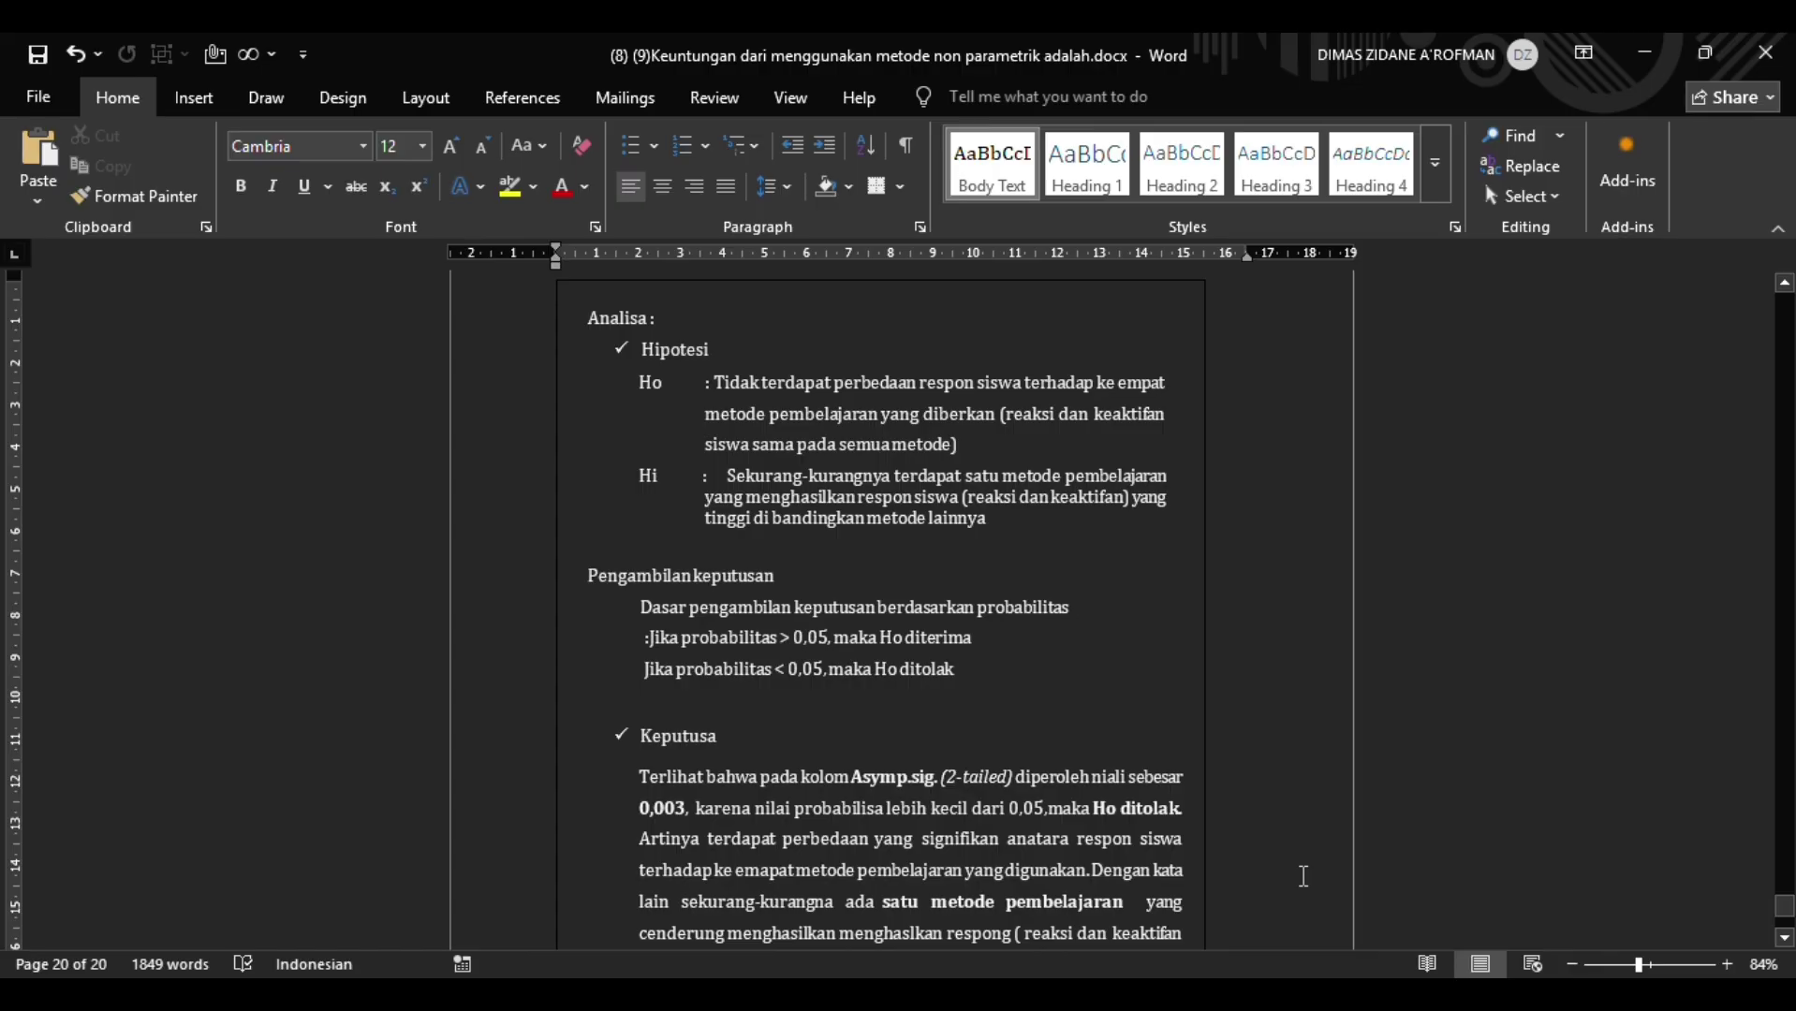
scroll(1303, 875, down, 1)
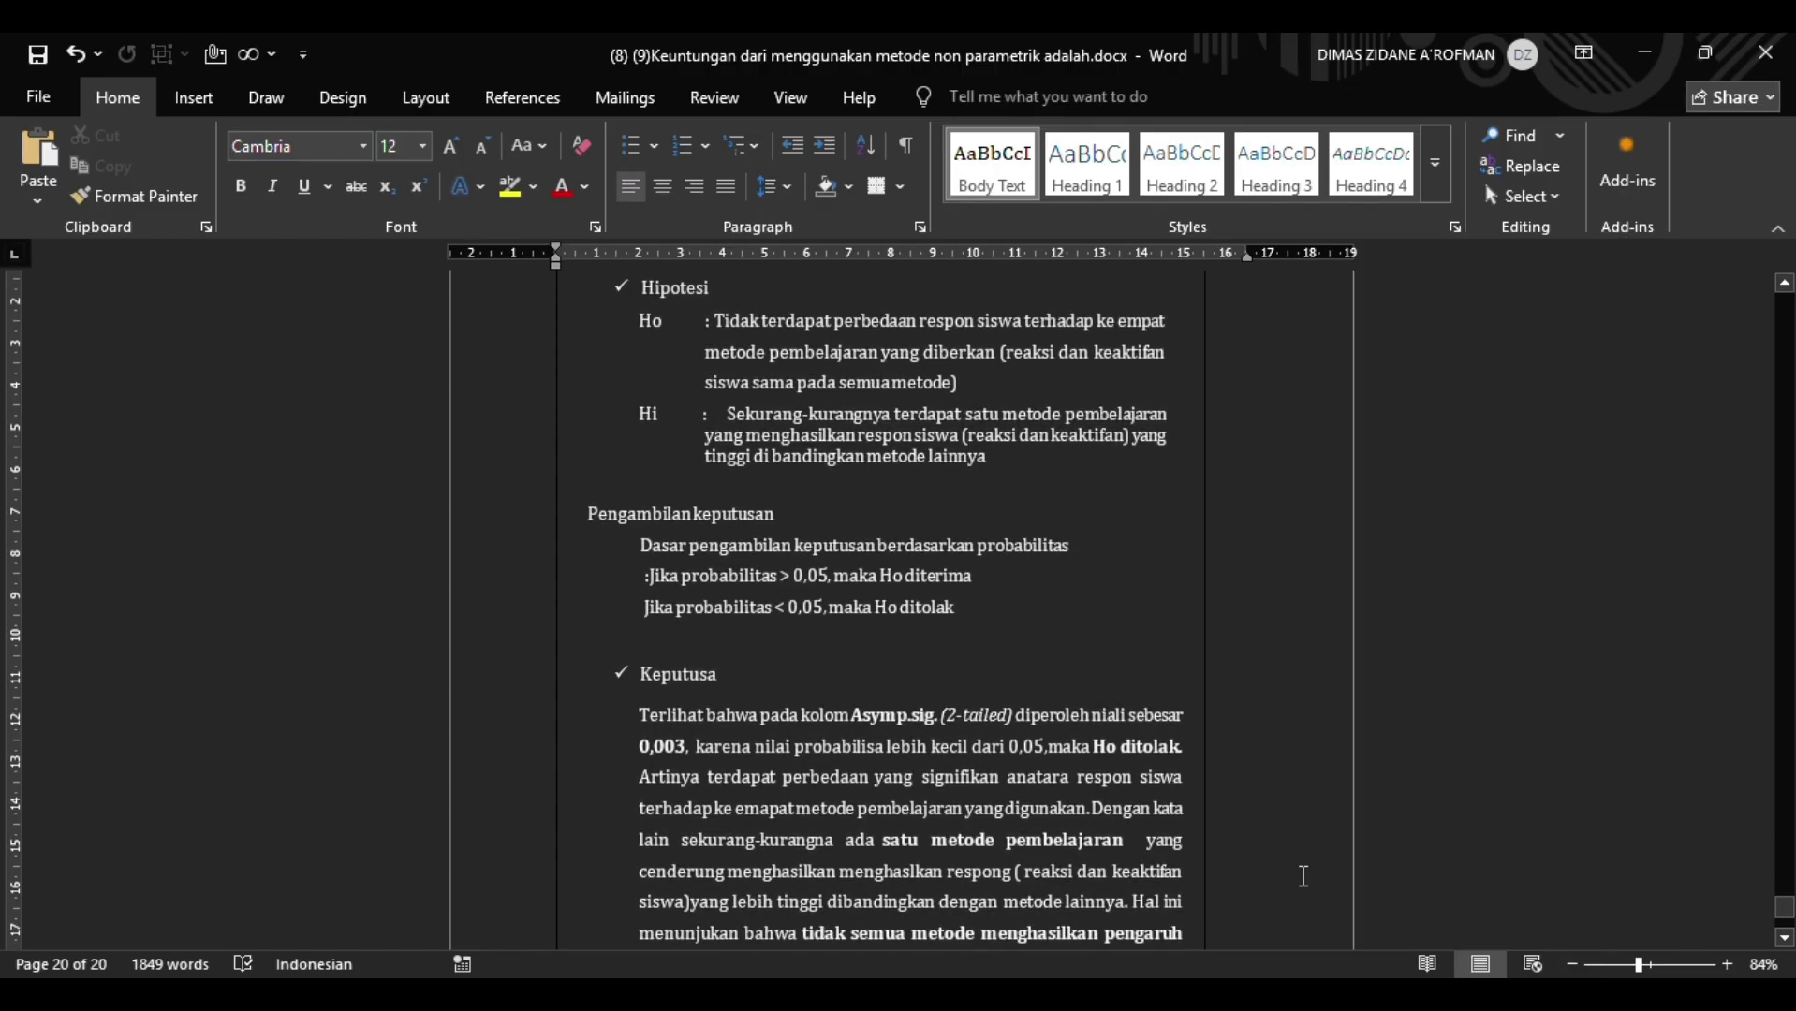
scroll(1154, 692, up, 1)
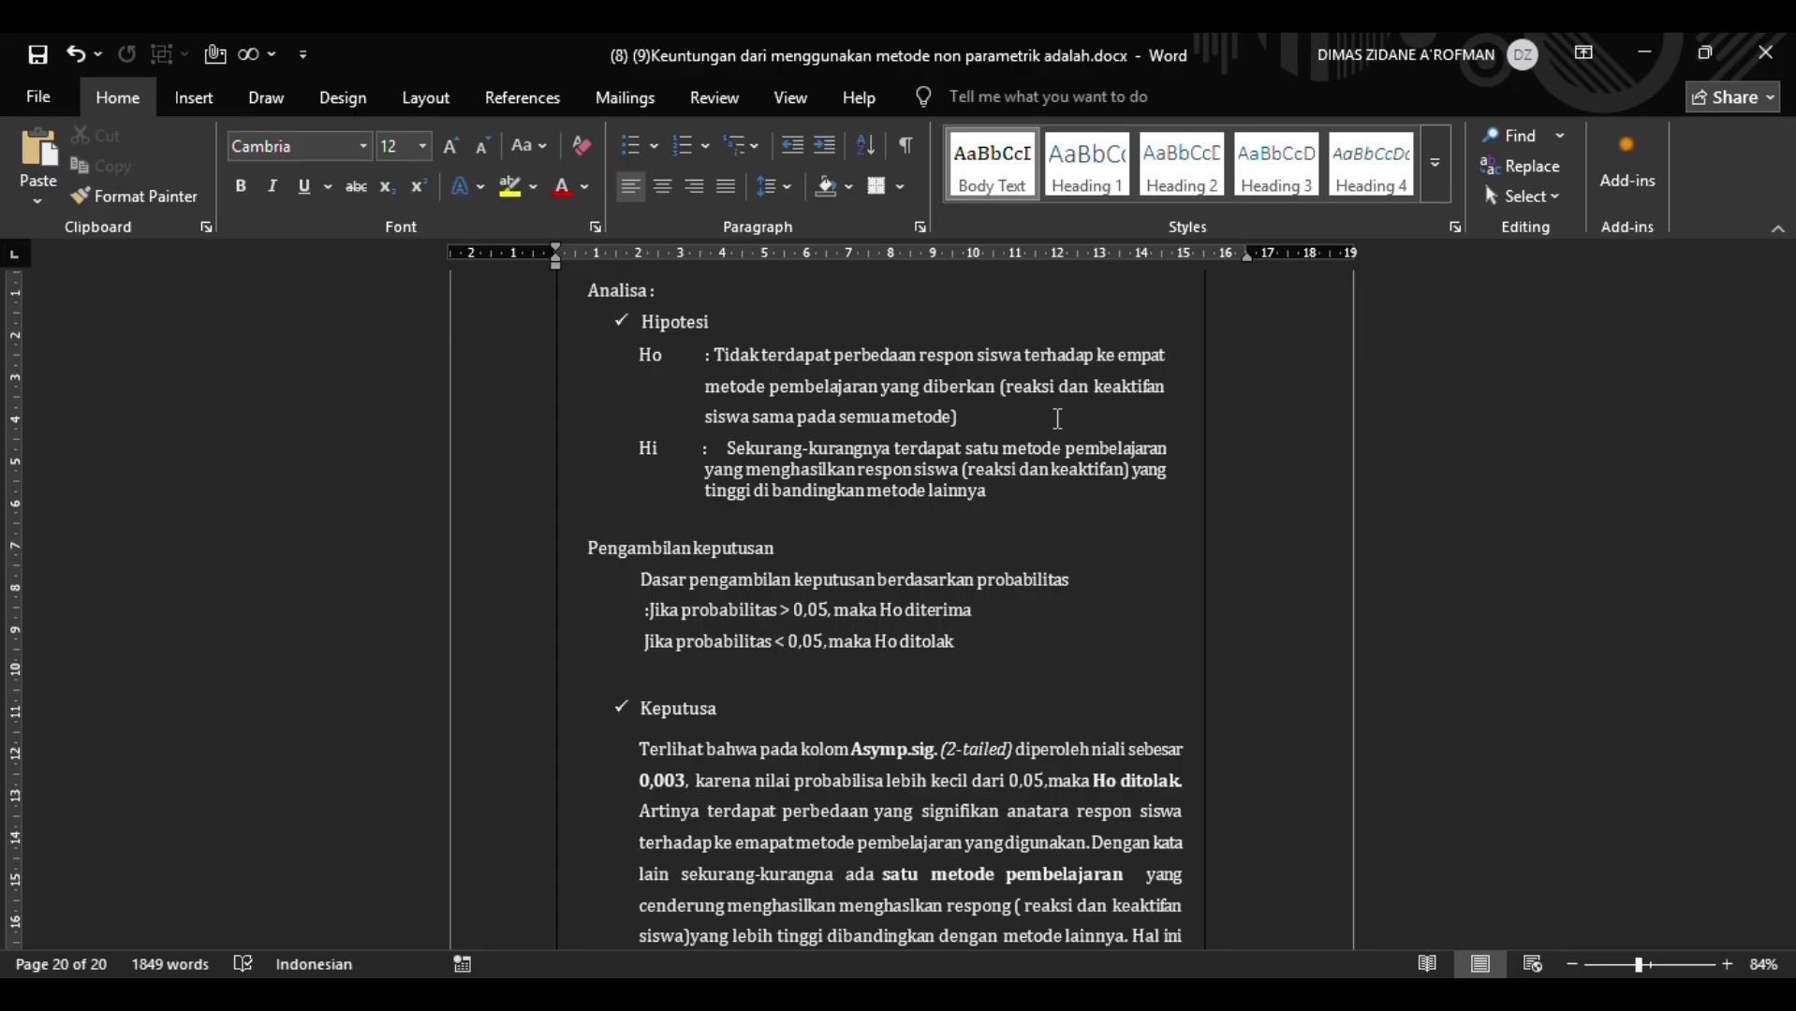
scroll(1057, 419, down, 3)
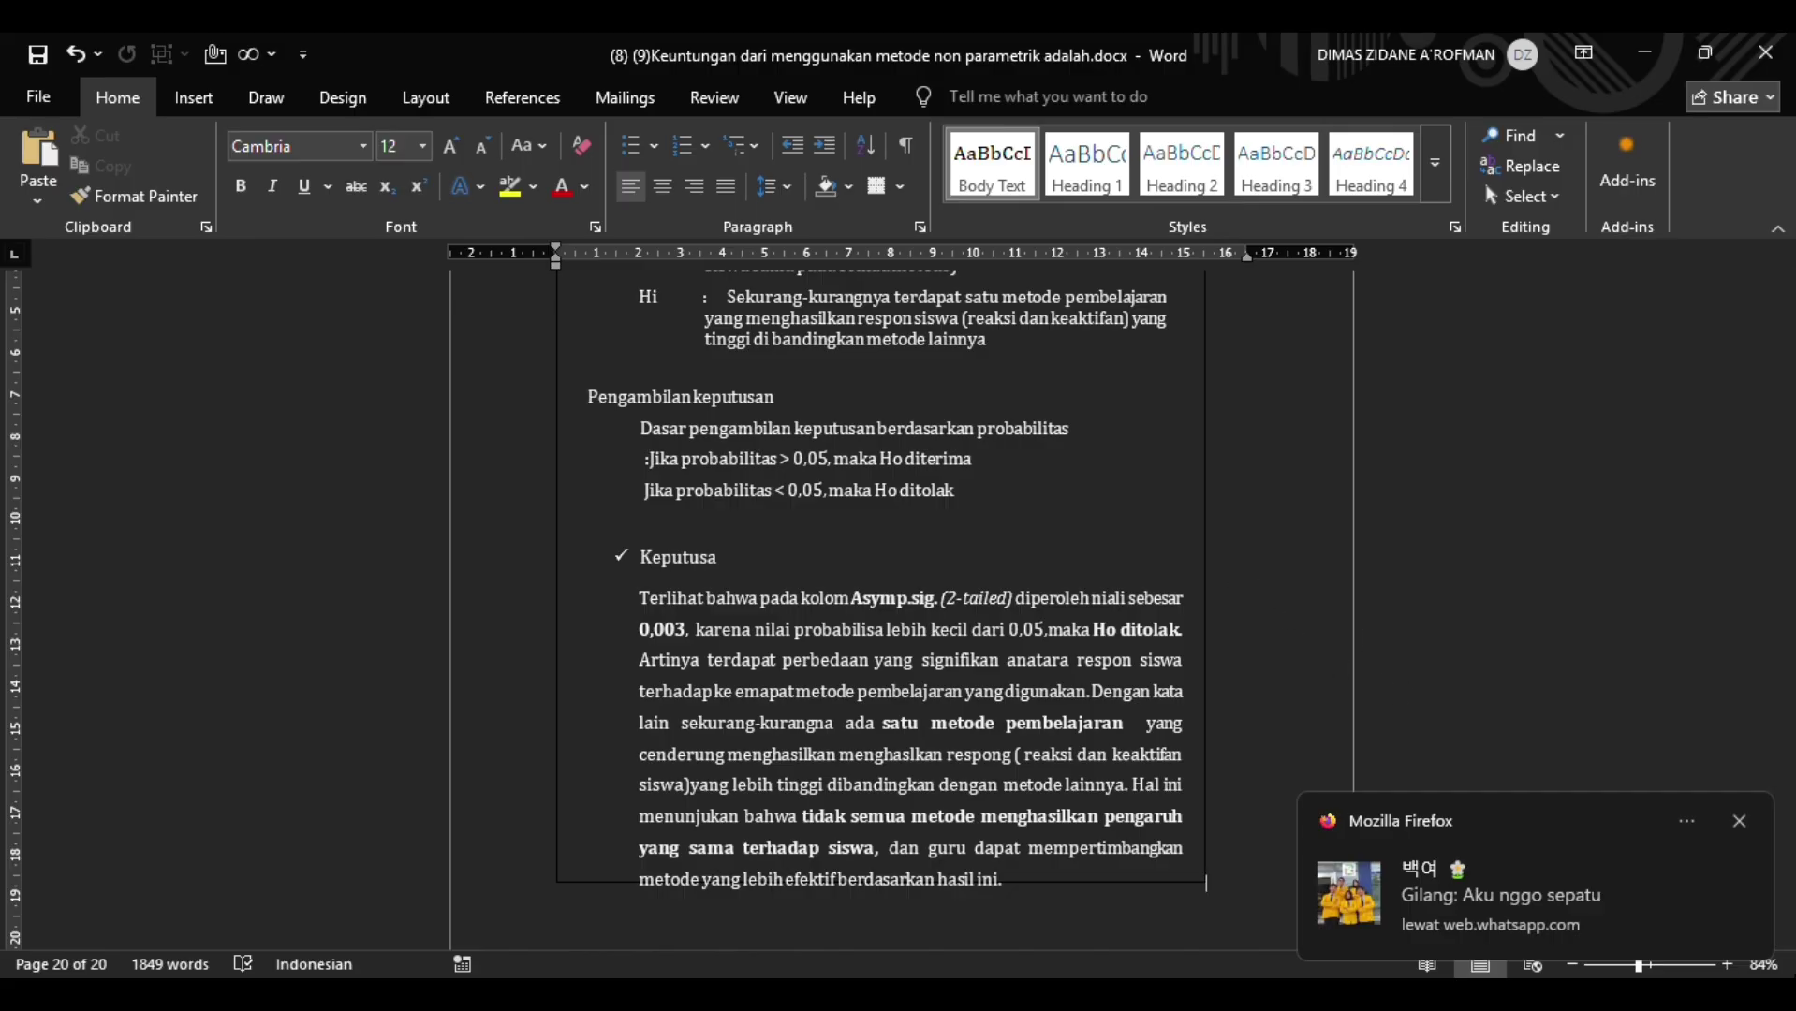
click(1737, 826)
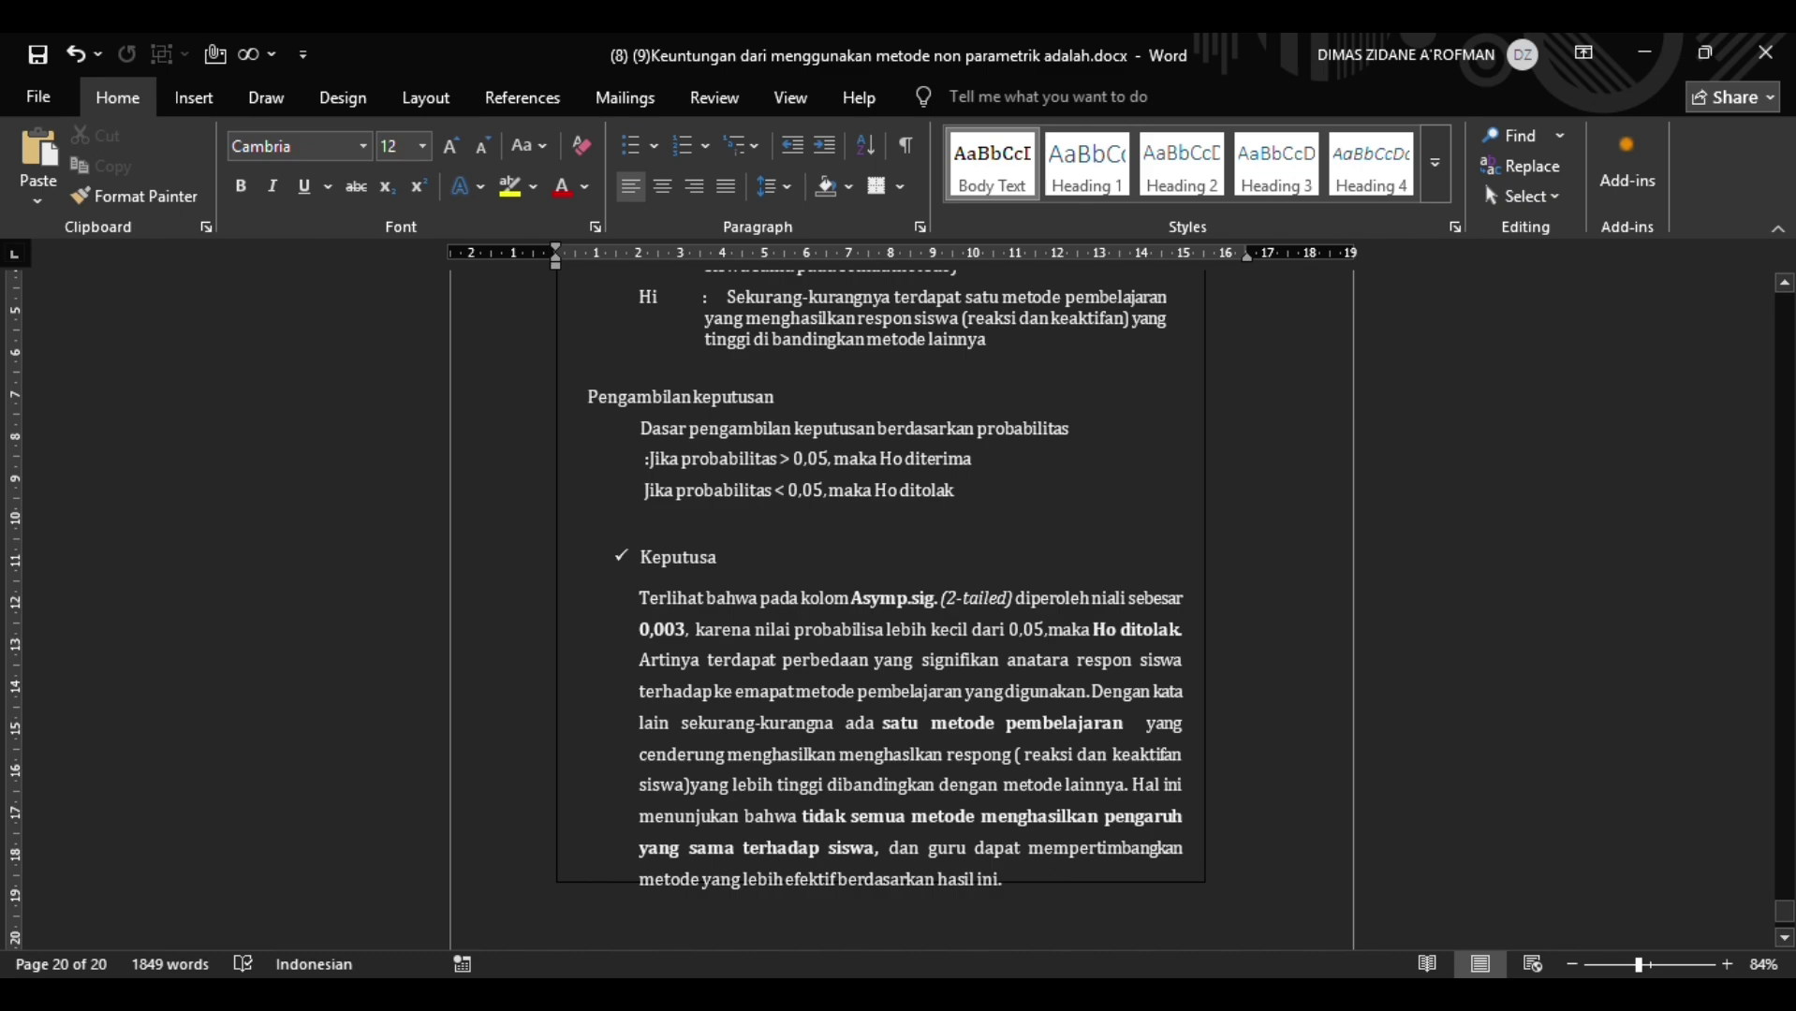
Step: Return to the SPSS output by way of the Untitled2 dataset and check the Asymp. Sig. value of the Friedman test
mouse_move(1191, 995)
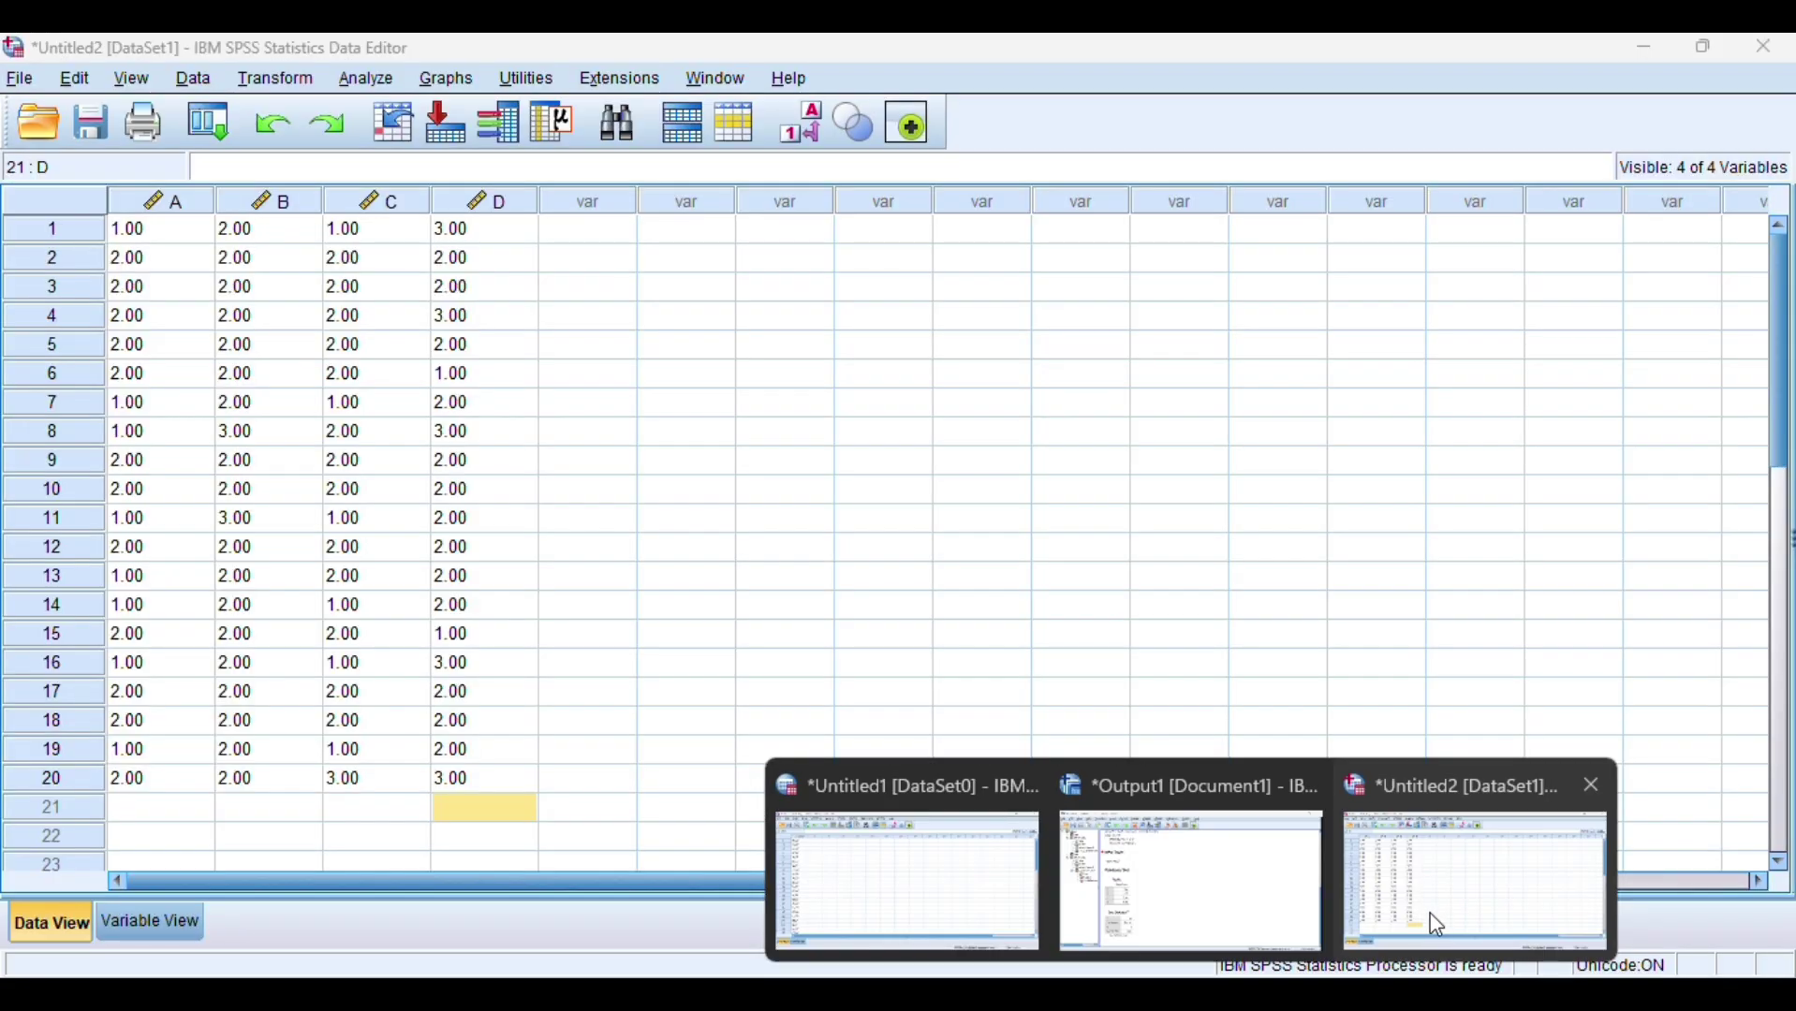
click(1427, 912)
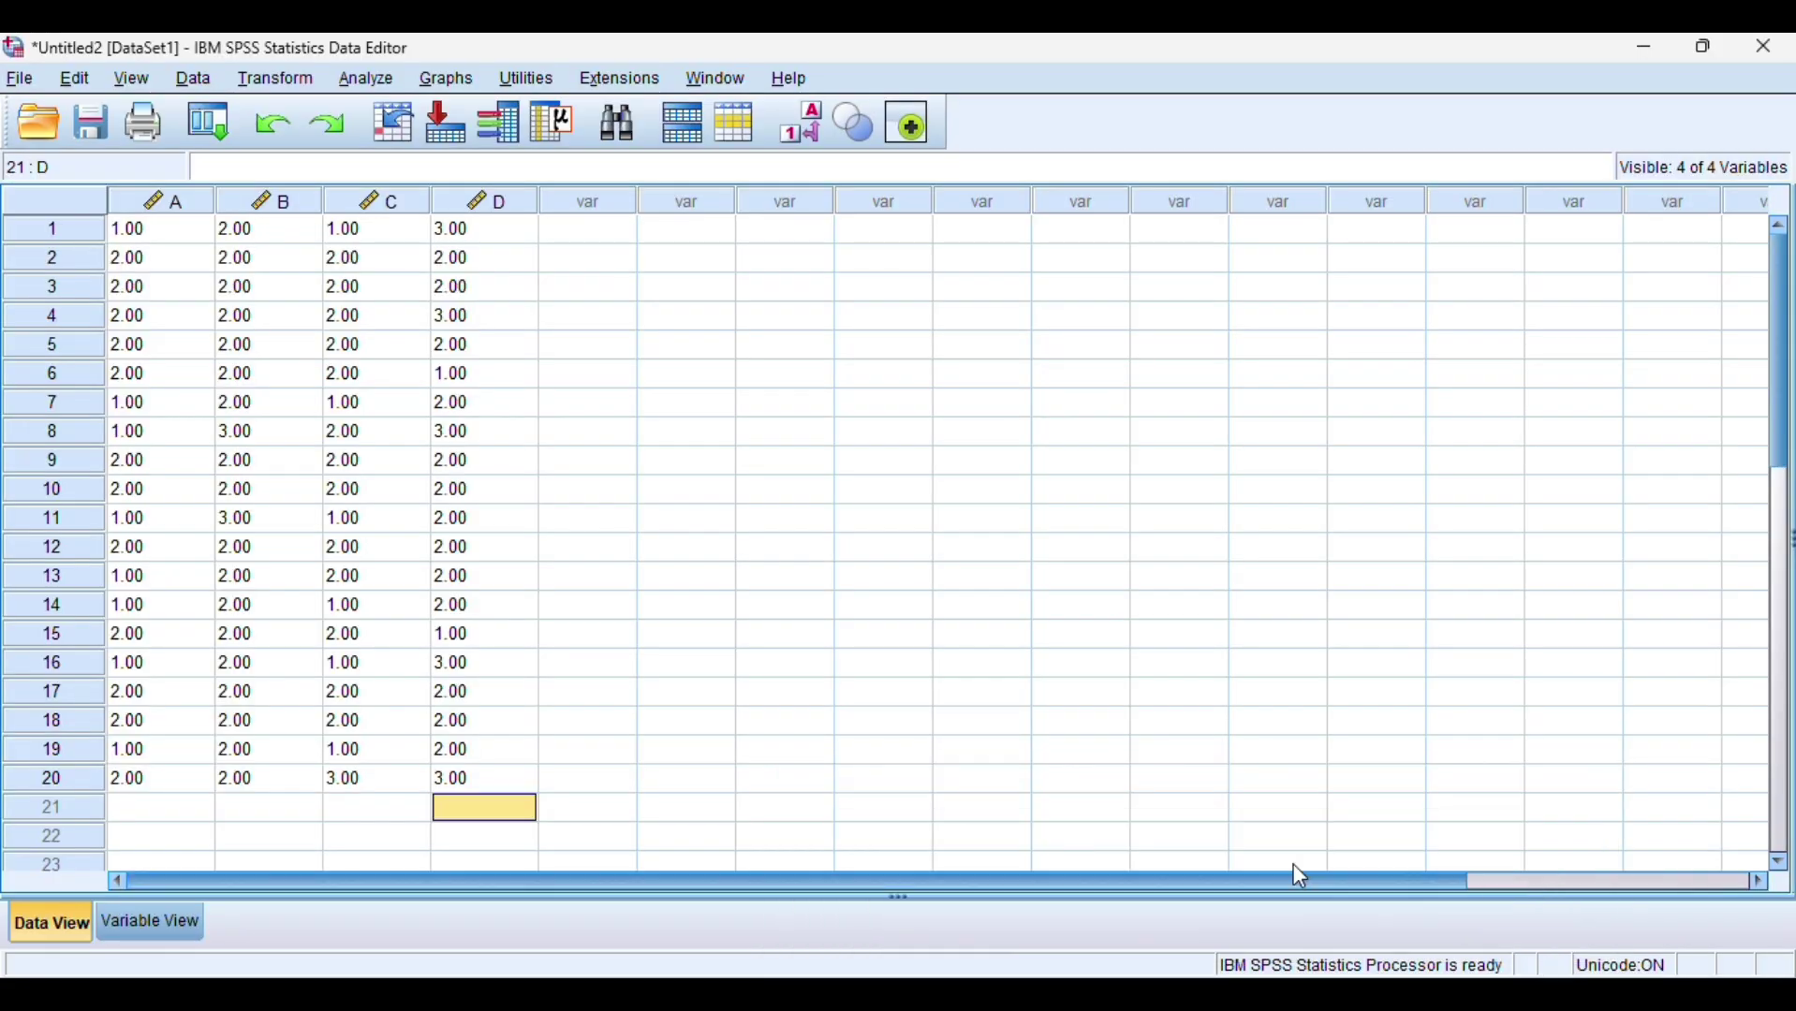
mouse_move(1190, 995)
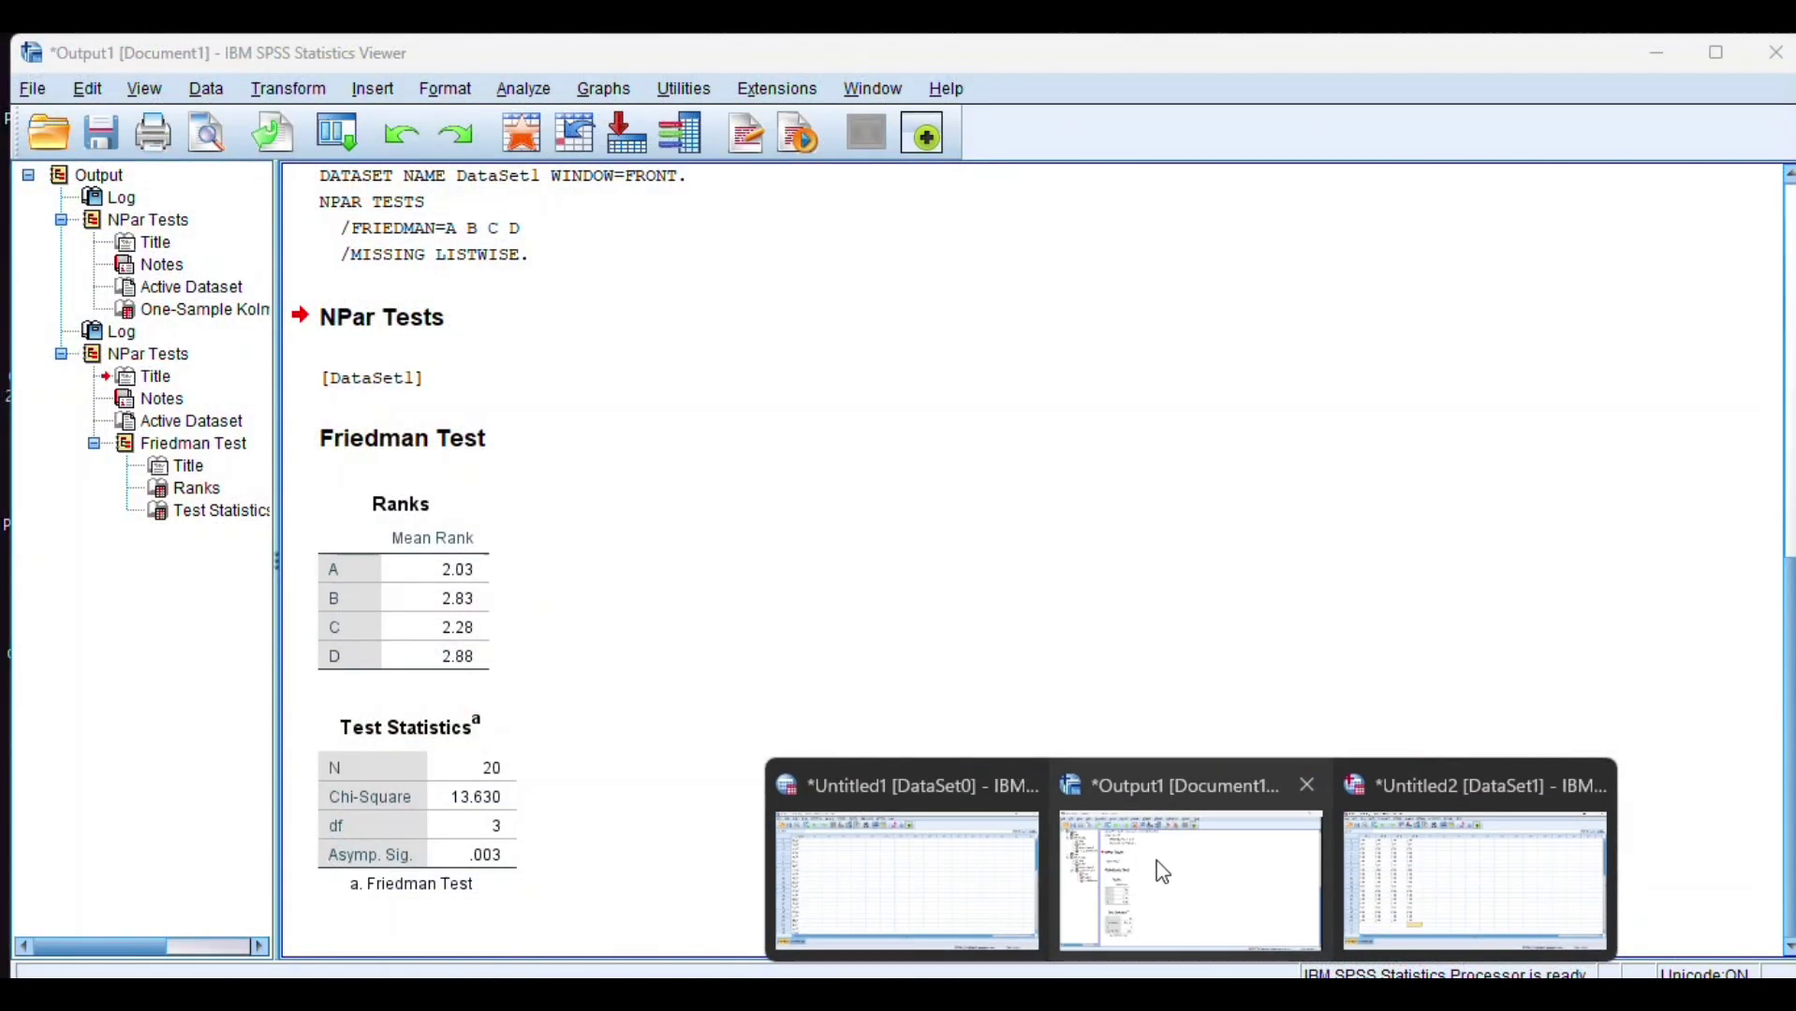
click(1162, 872)
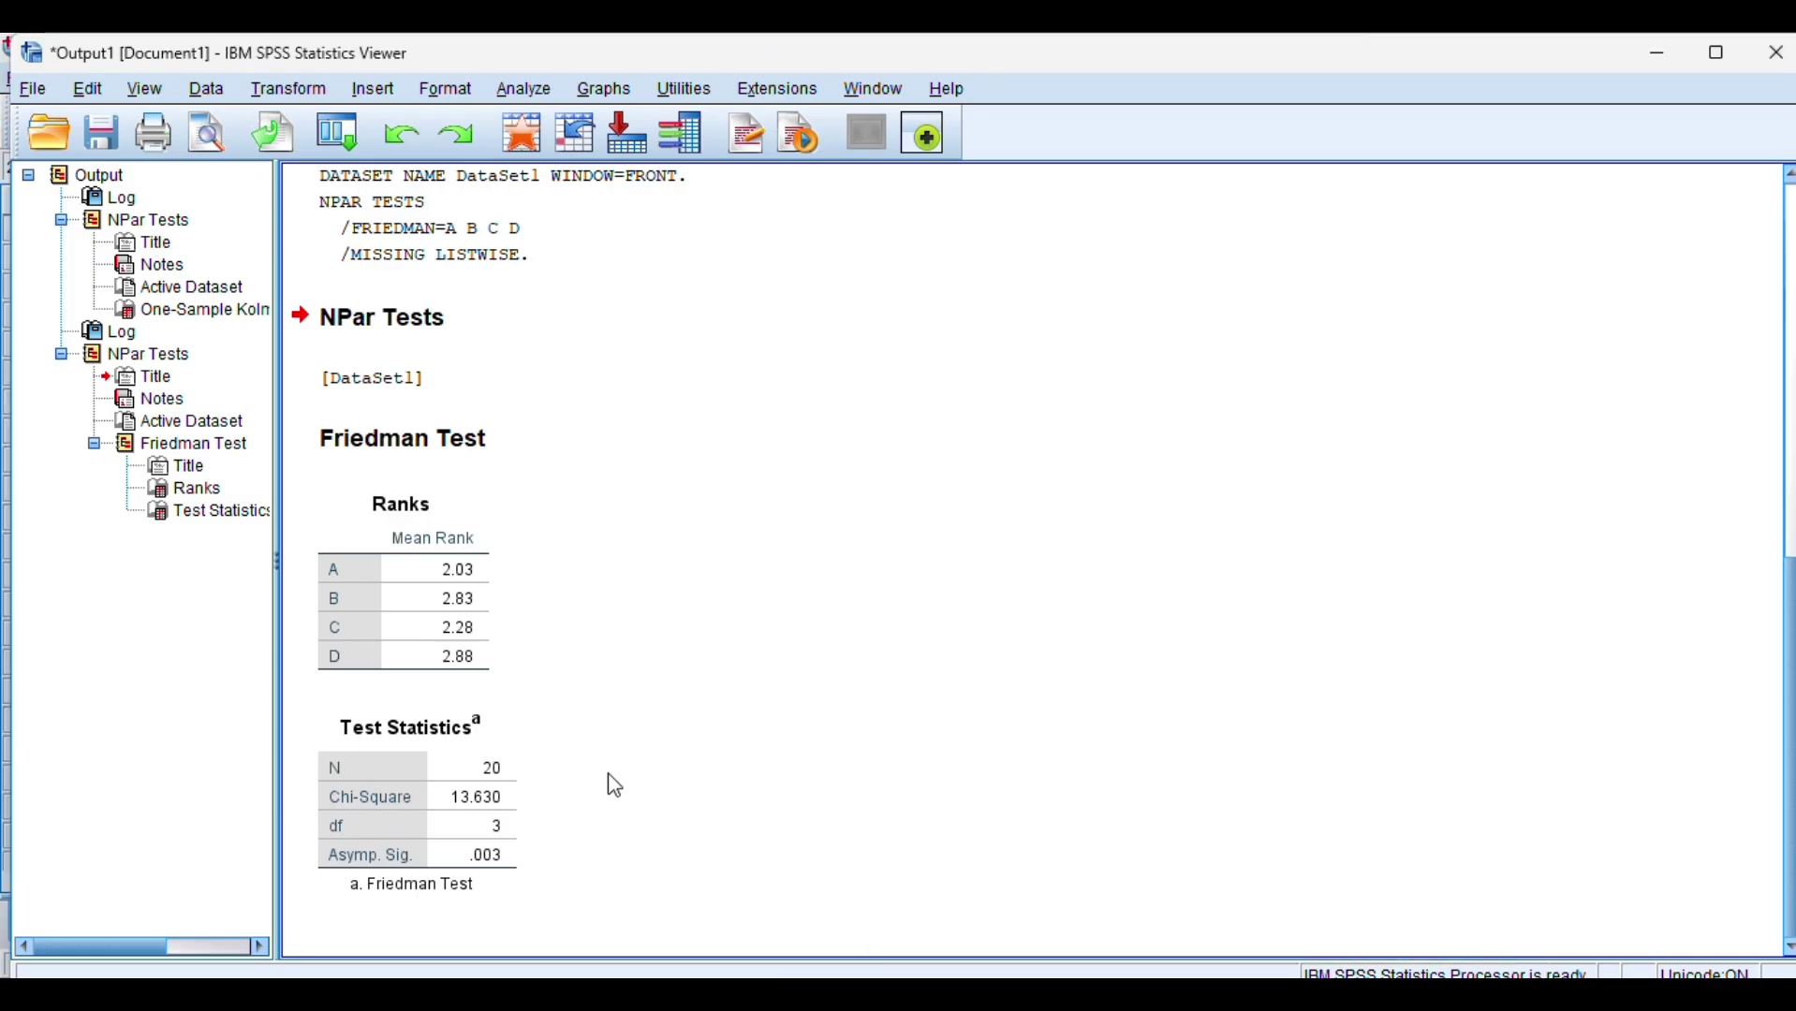
click(517, 848)
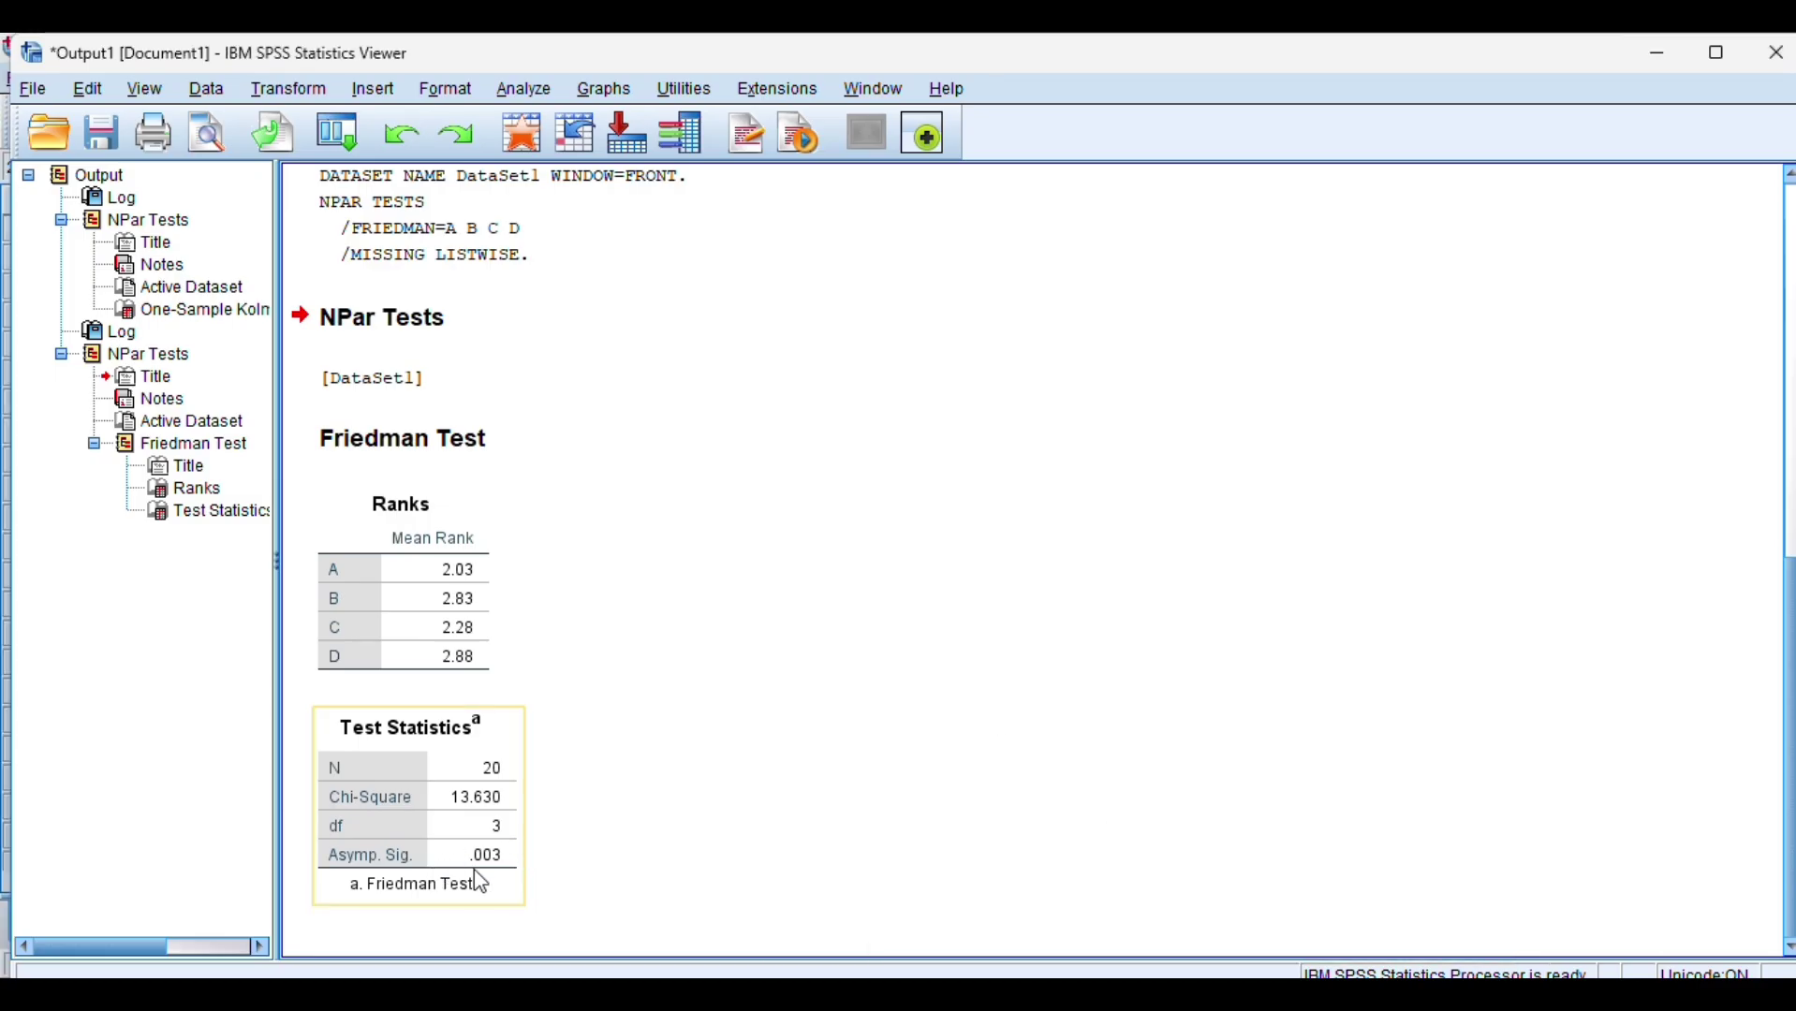
click(622, 814)
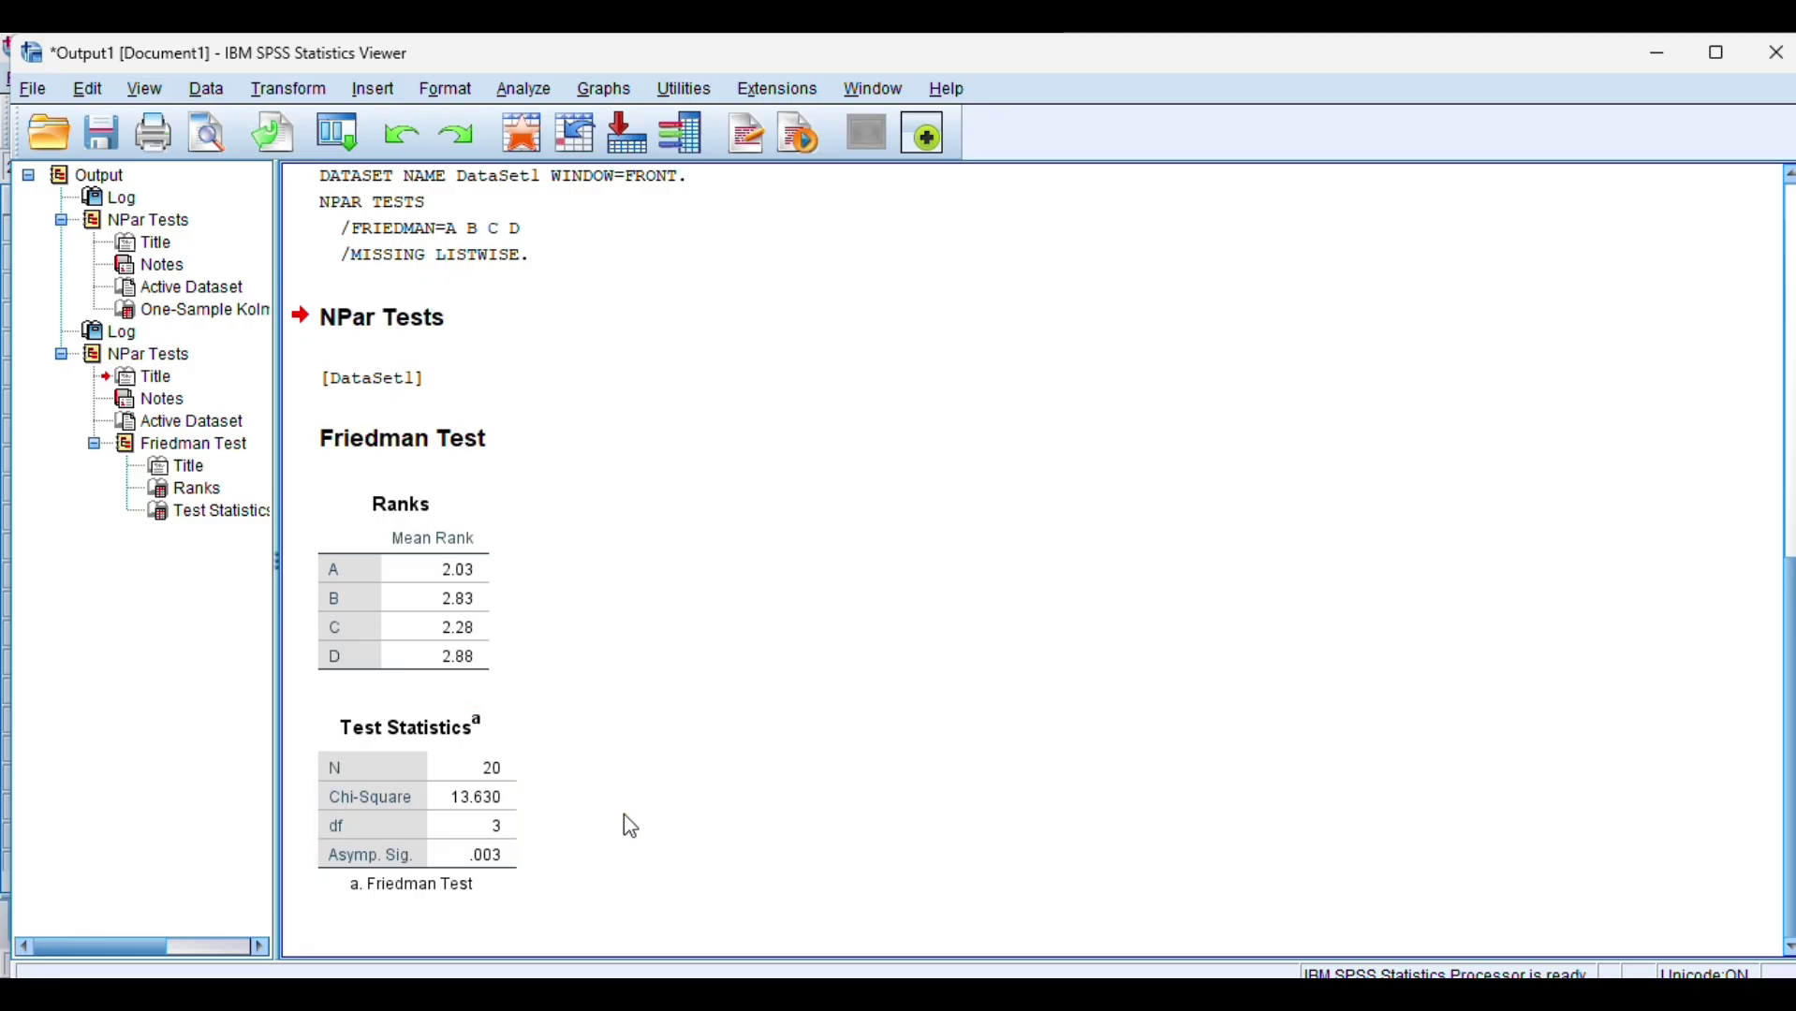
click(894, 436)
click(882, 253)
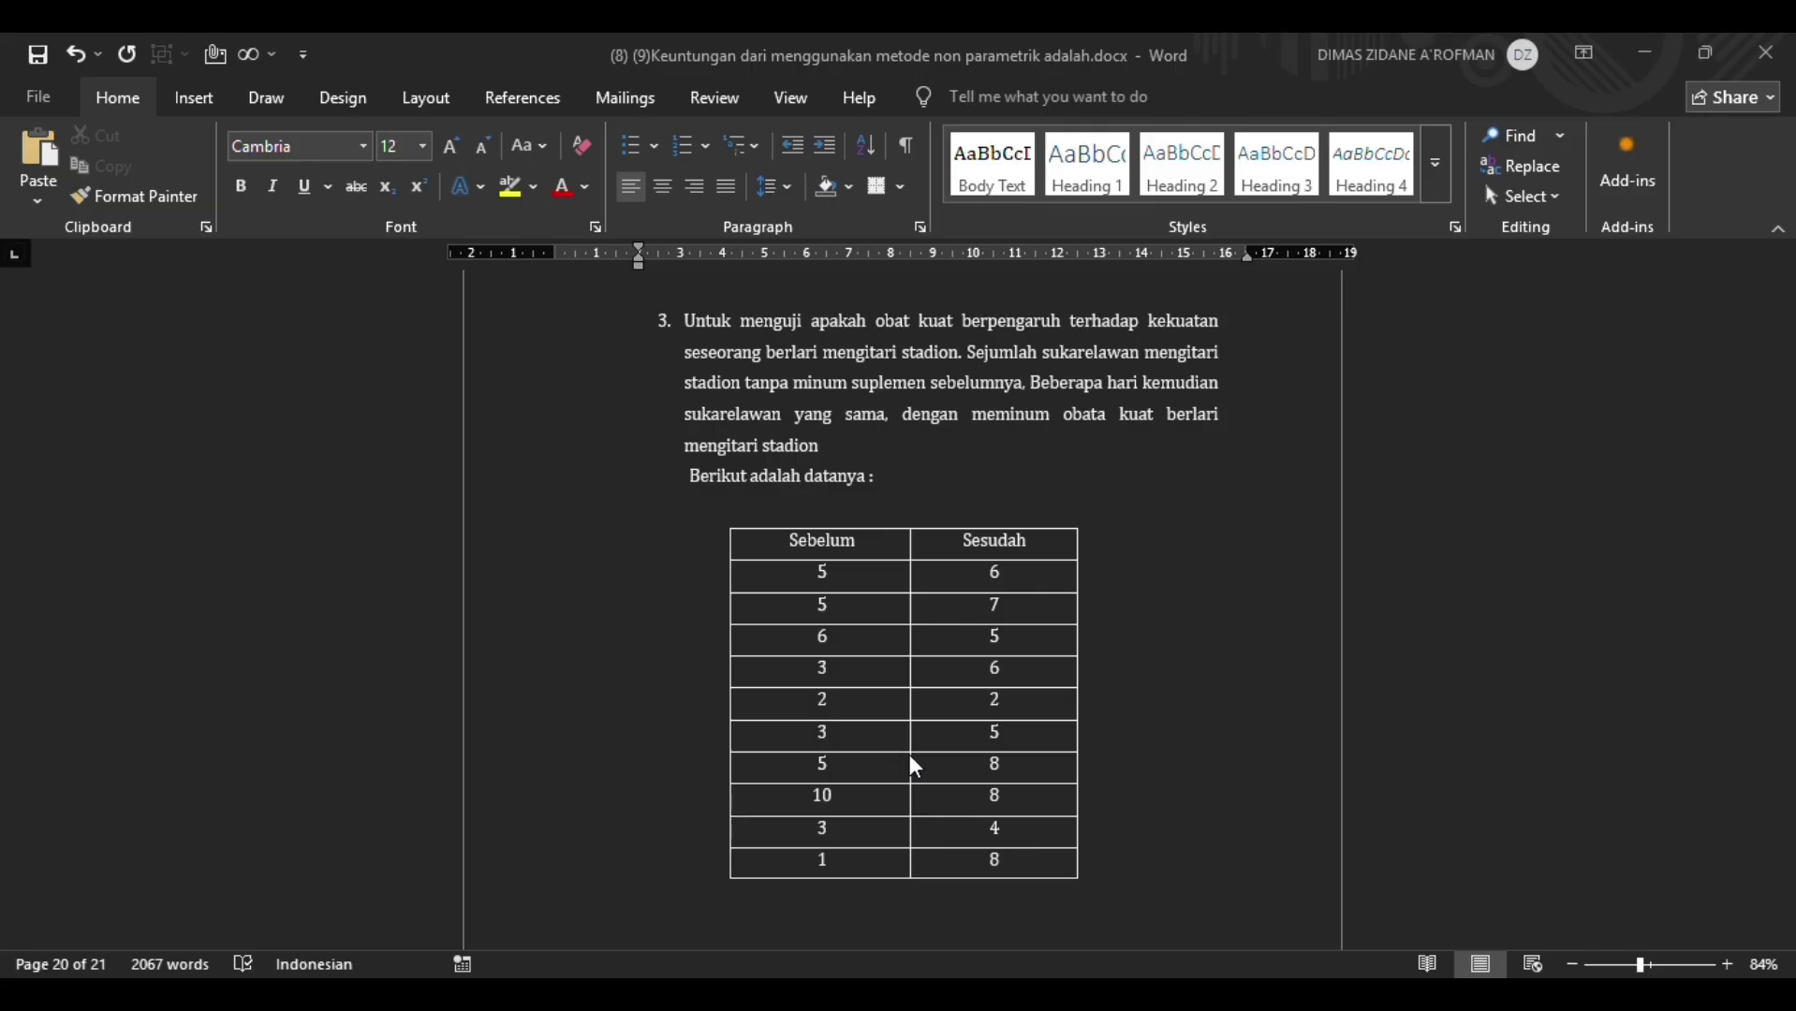
Step: Switch to the SPSS Untitled3 dataset and check the variable definitions and data values of Sebelum and Sesudah
mouse_move(1168, 994)
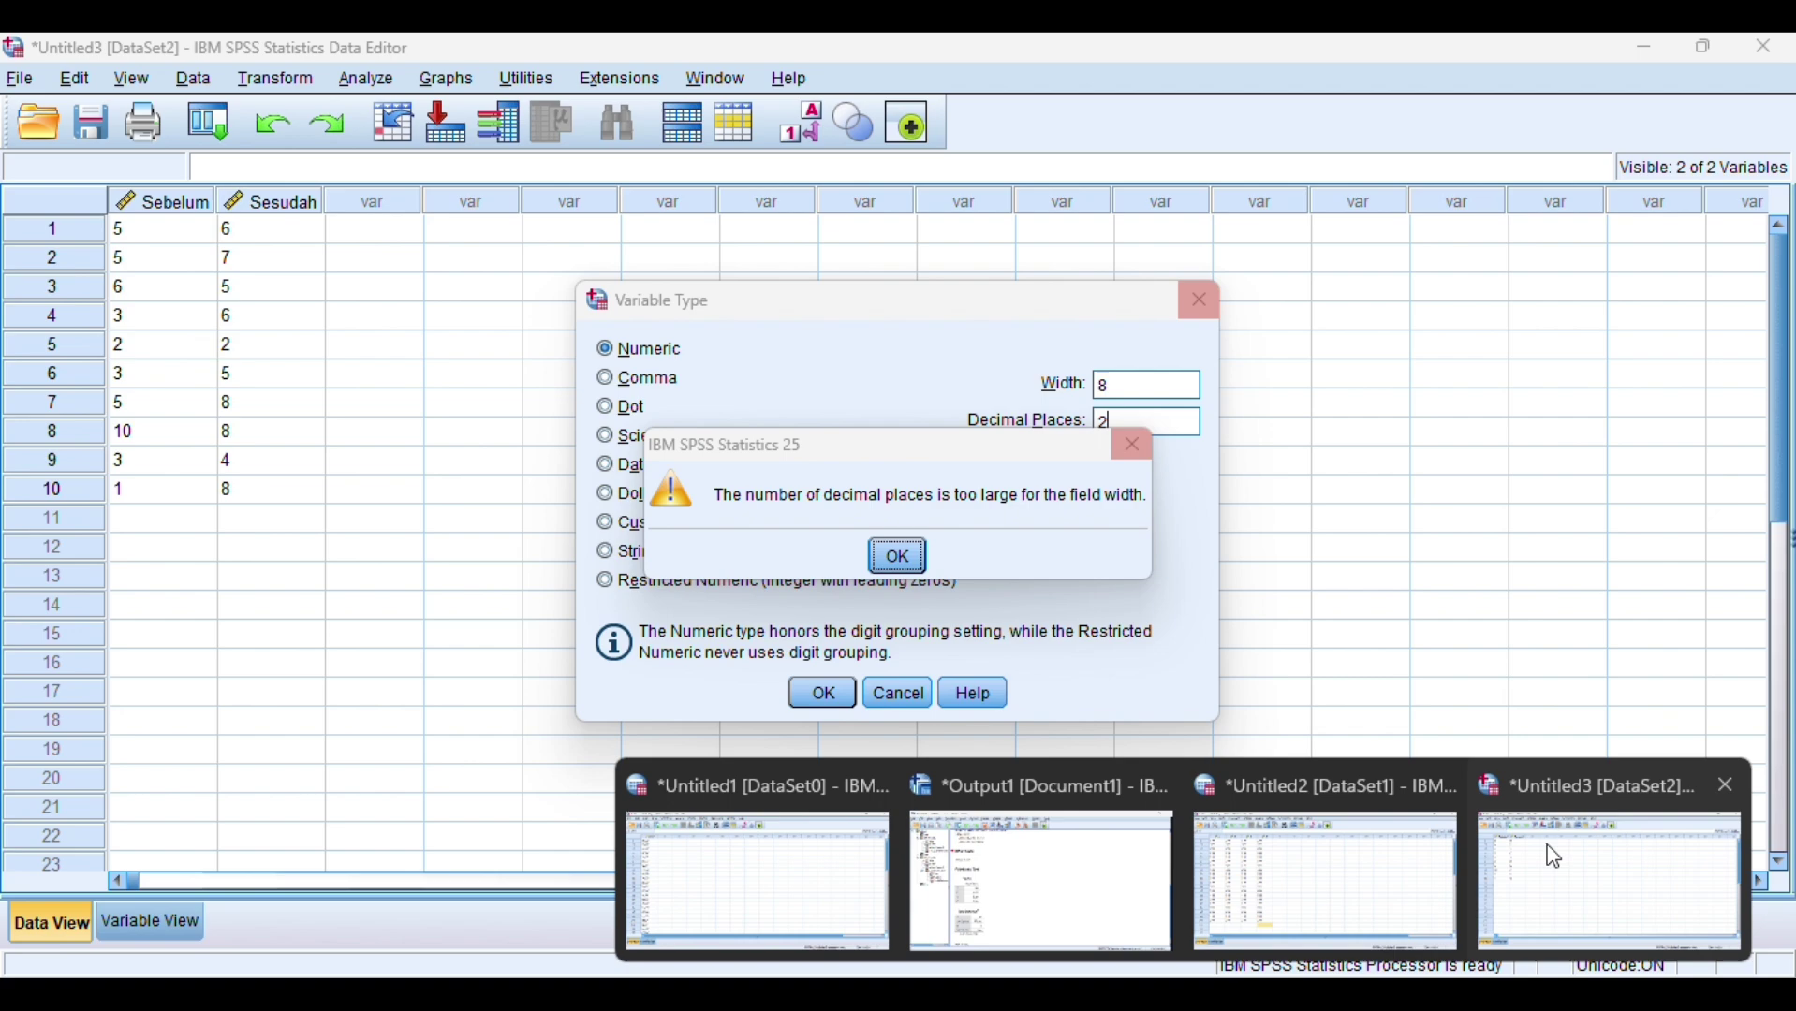
click(1554, 856)
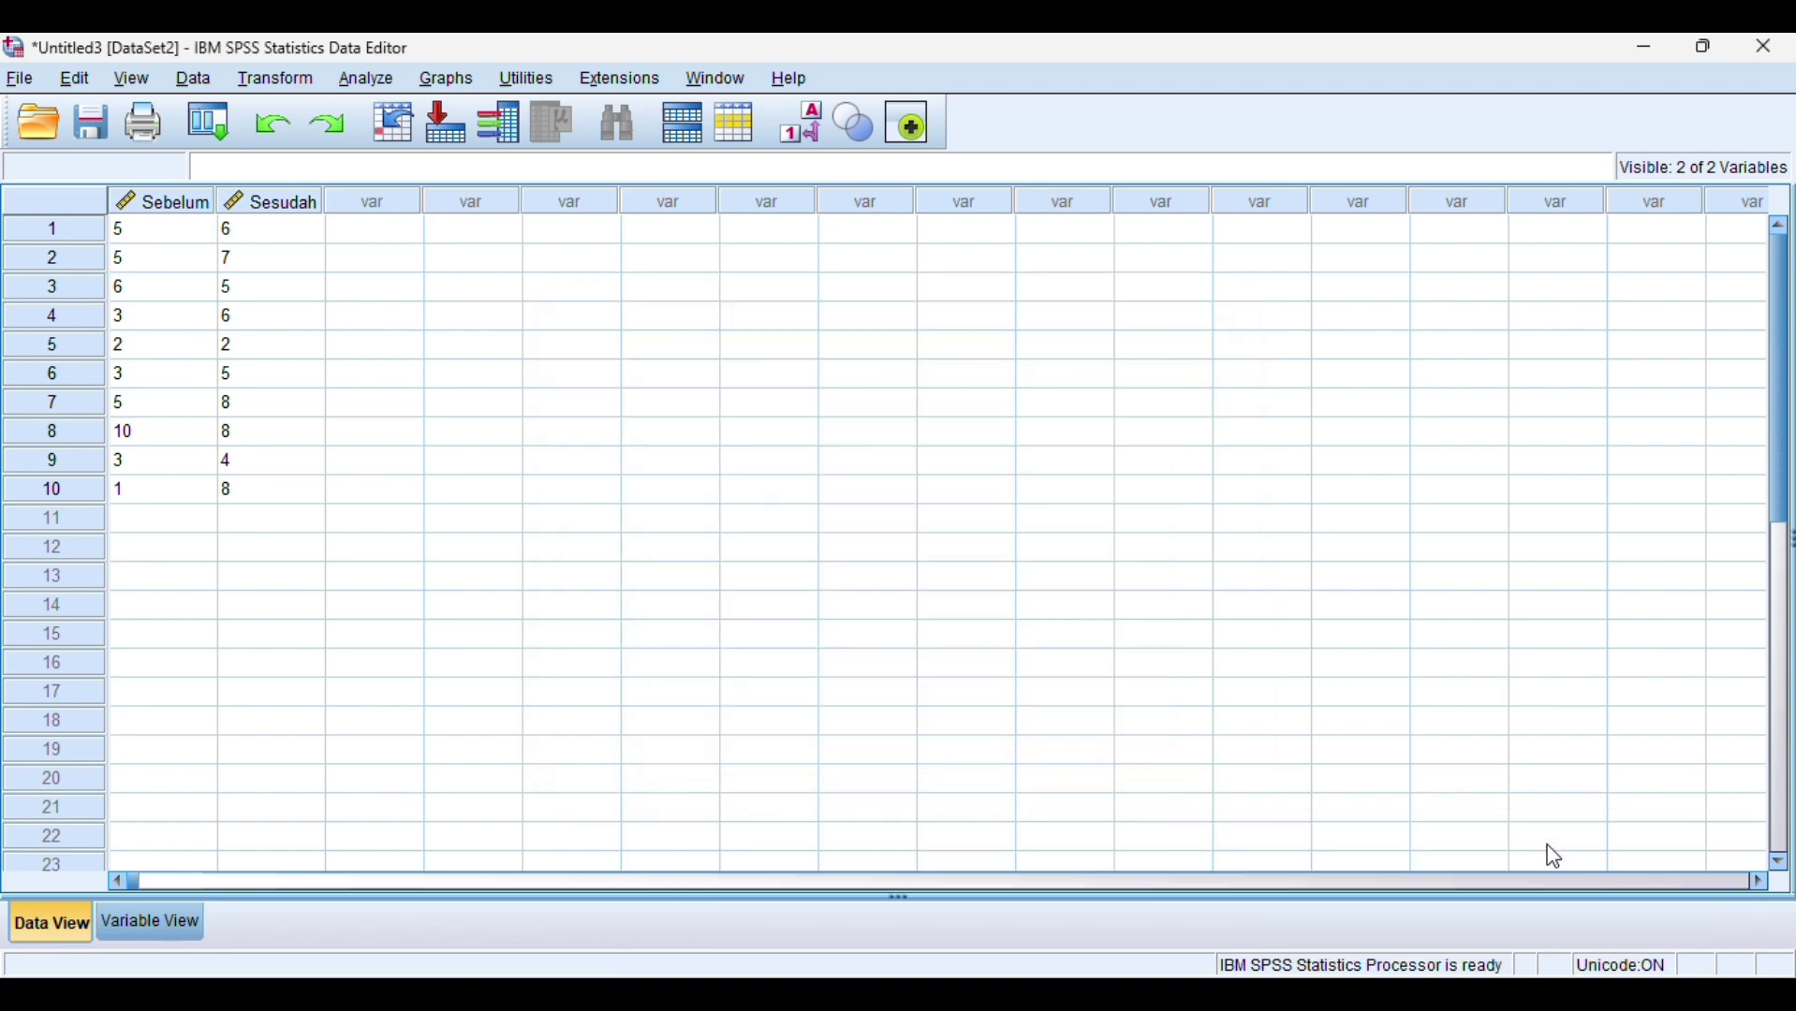
click(202, 917)
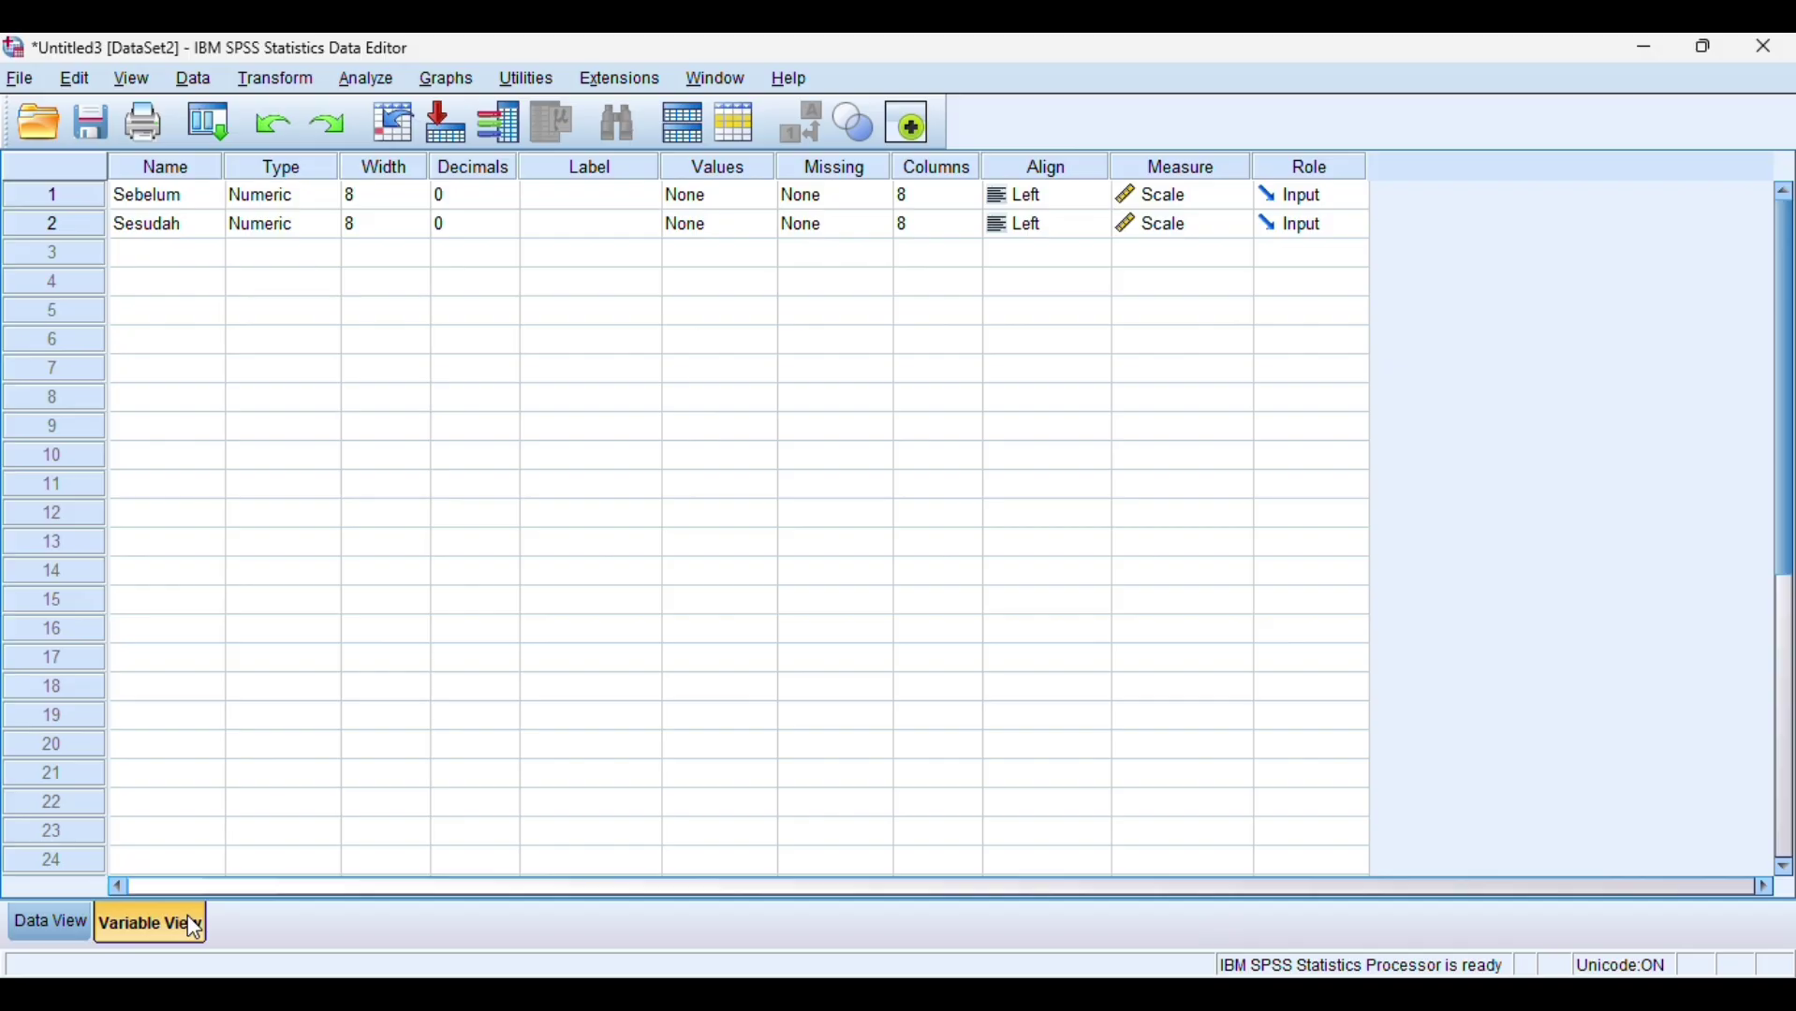
click(60, 923)
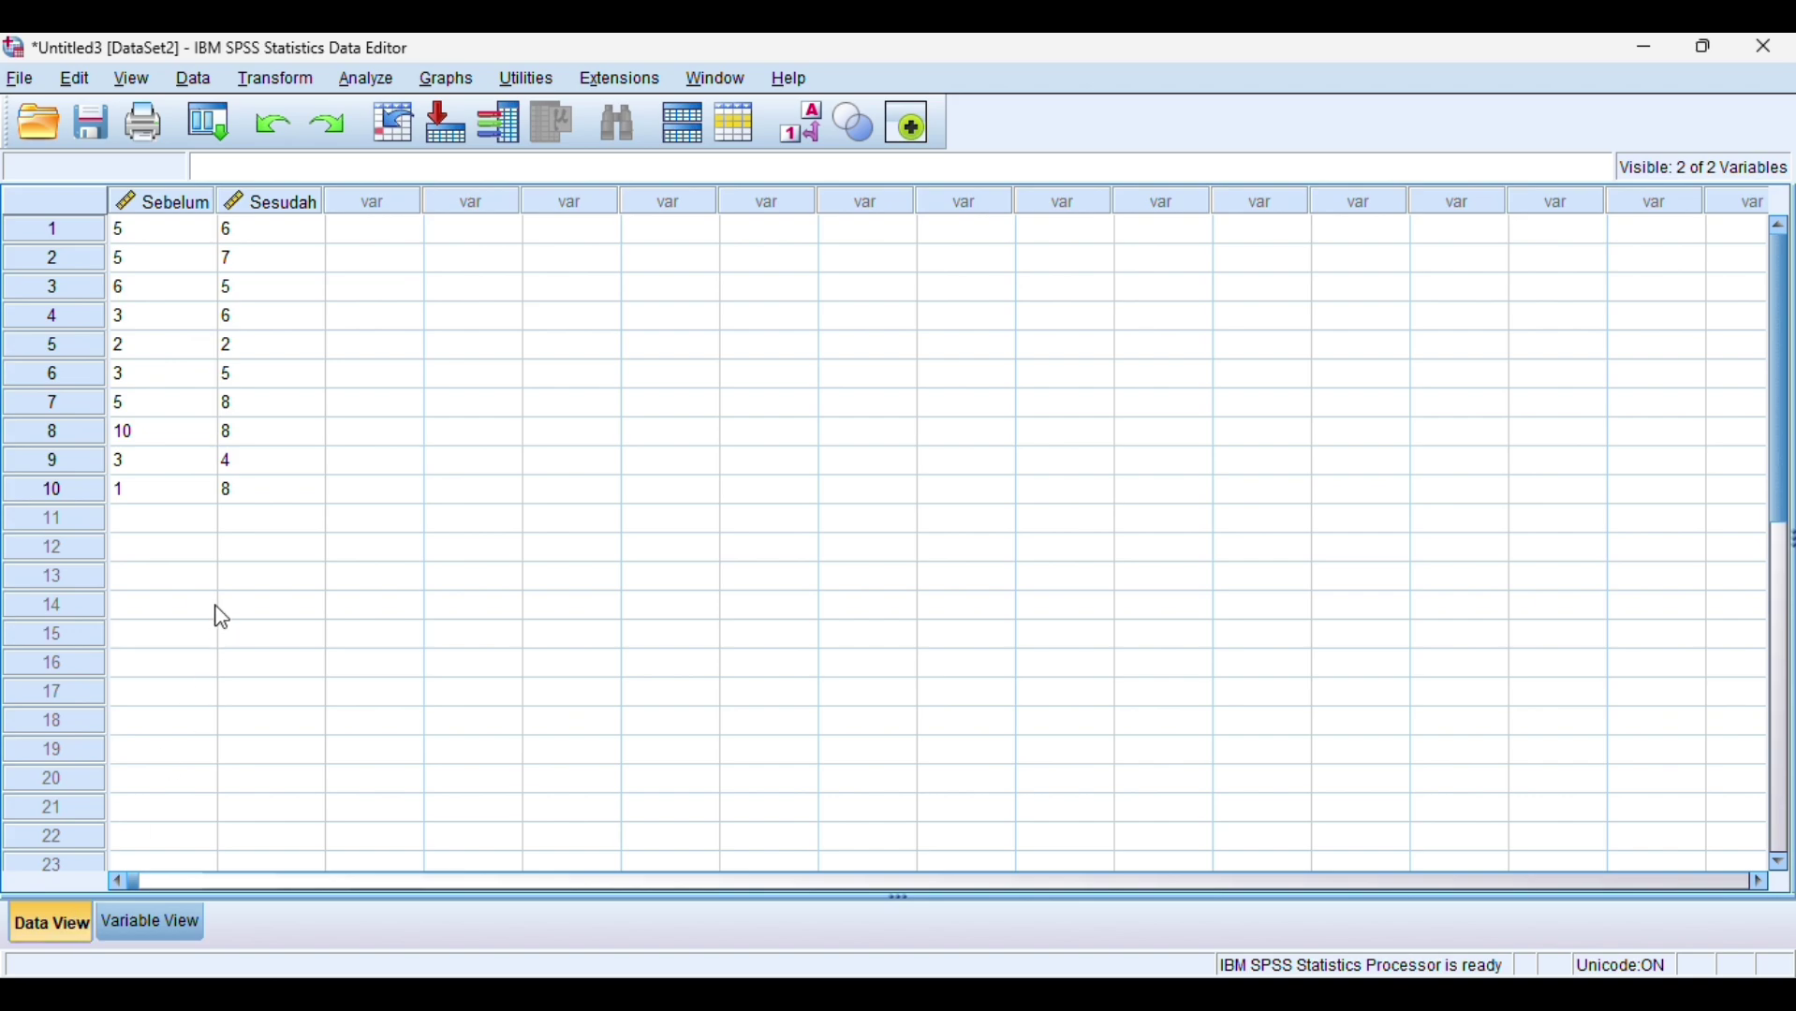
Step: Run a legacy 2 related samples Wilcoxon test with Sebelum and Sesudah as the test pair
click(366, 79)
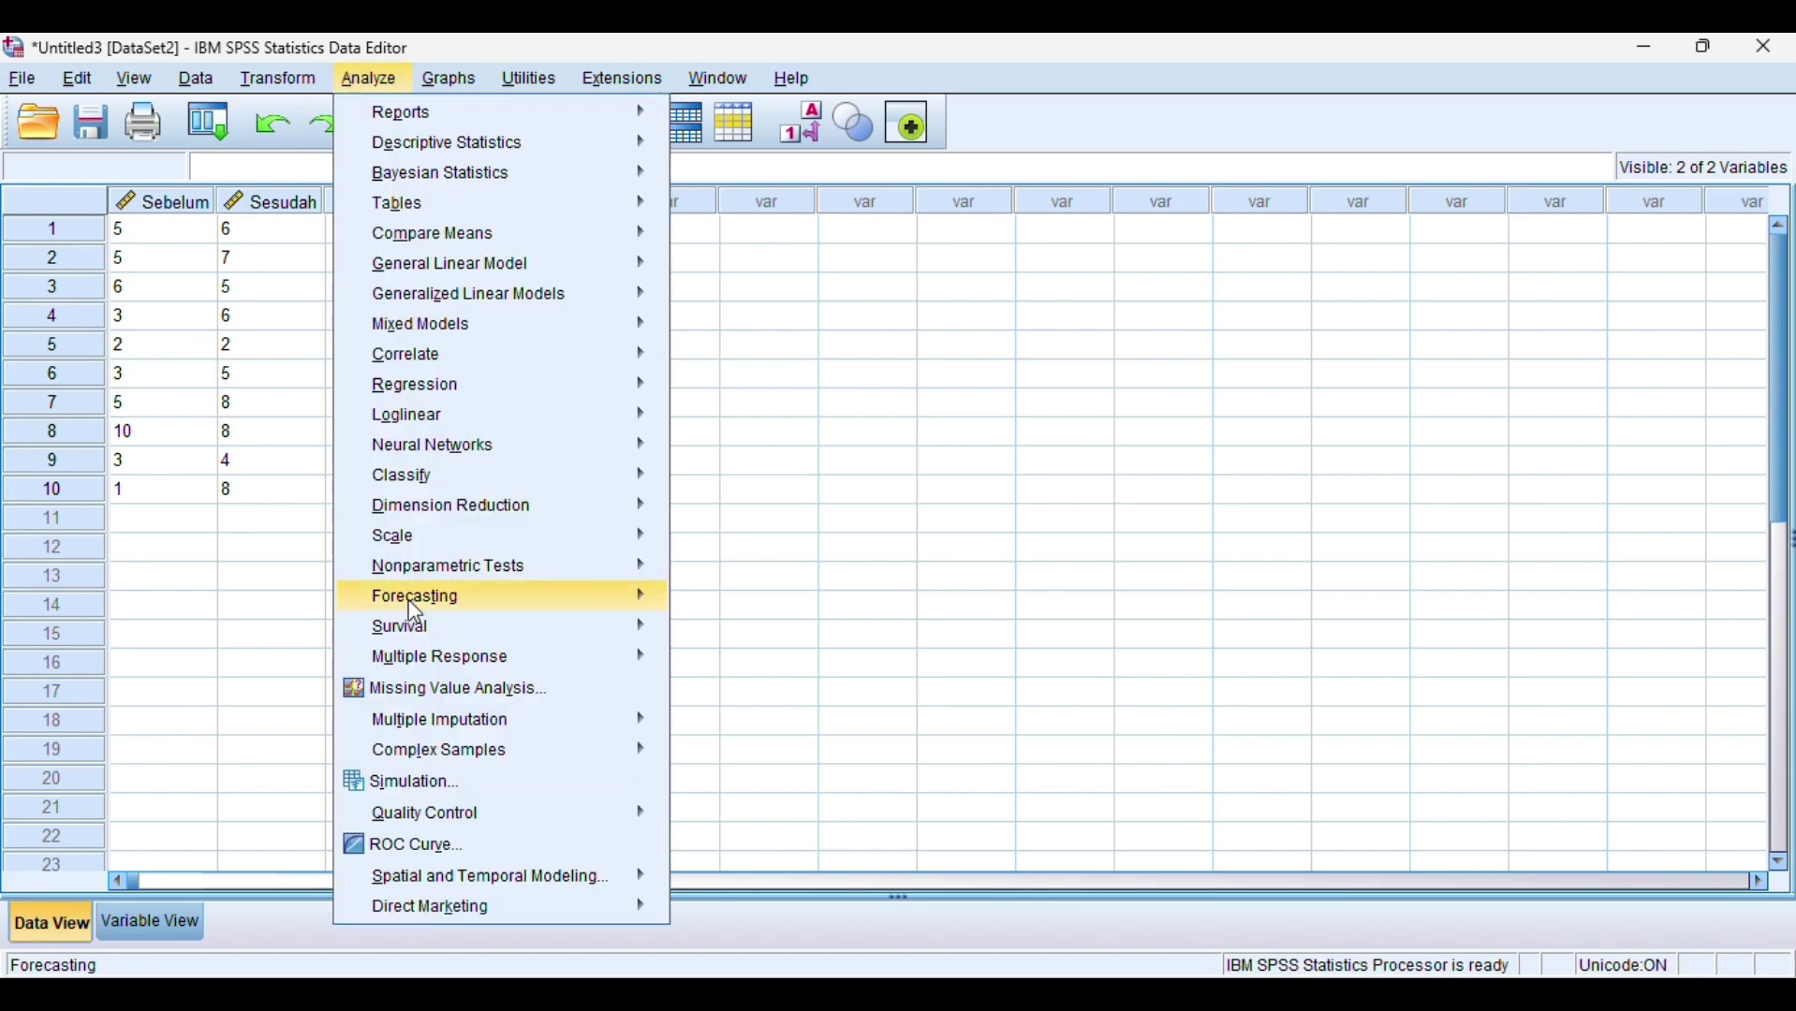
mouse_move(432, 595)
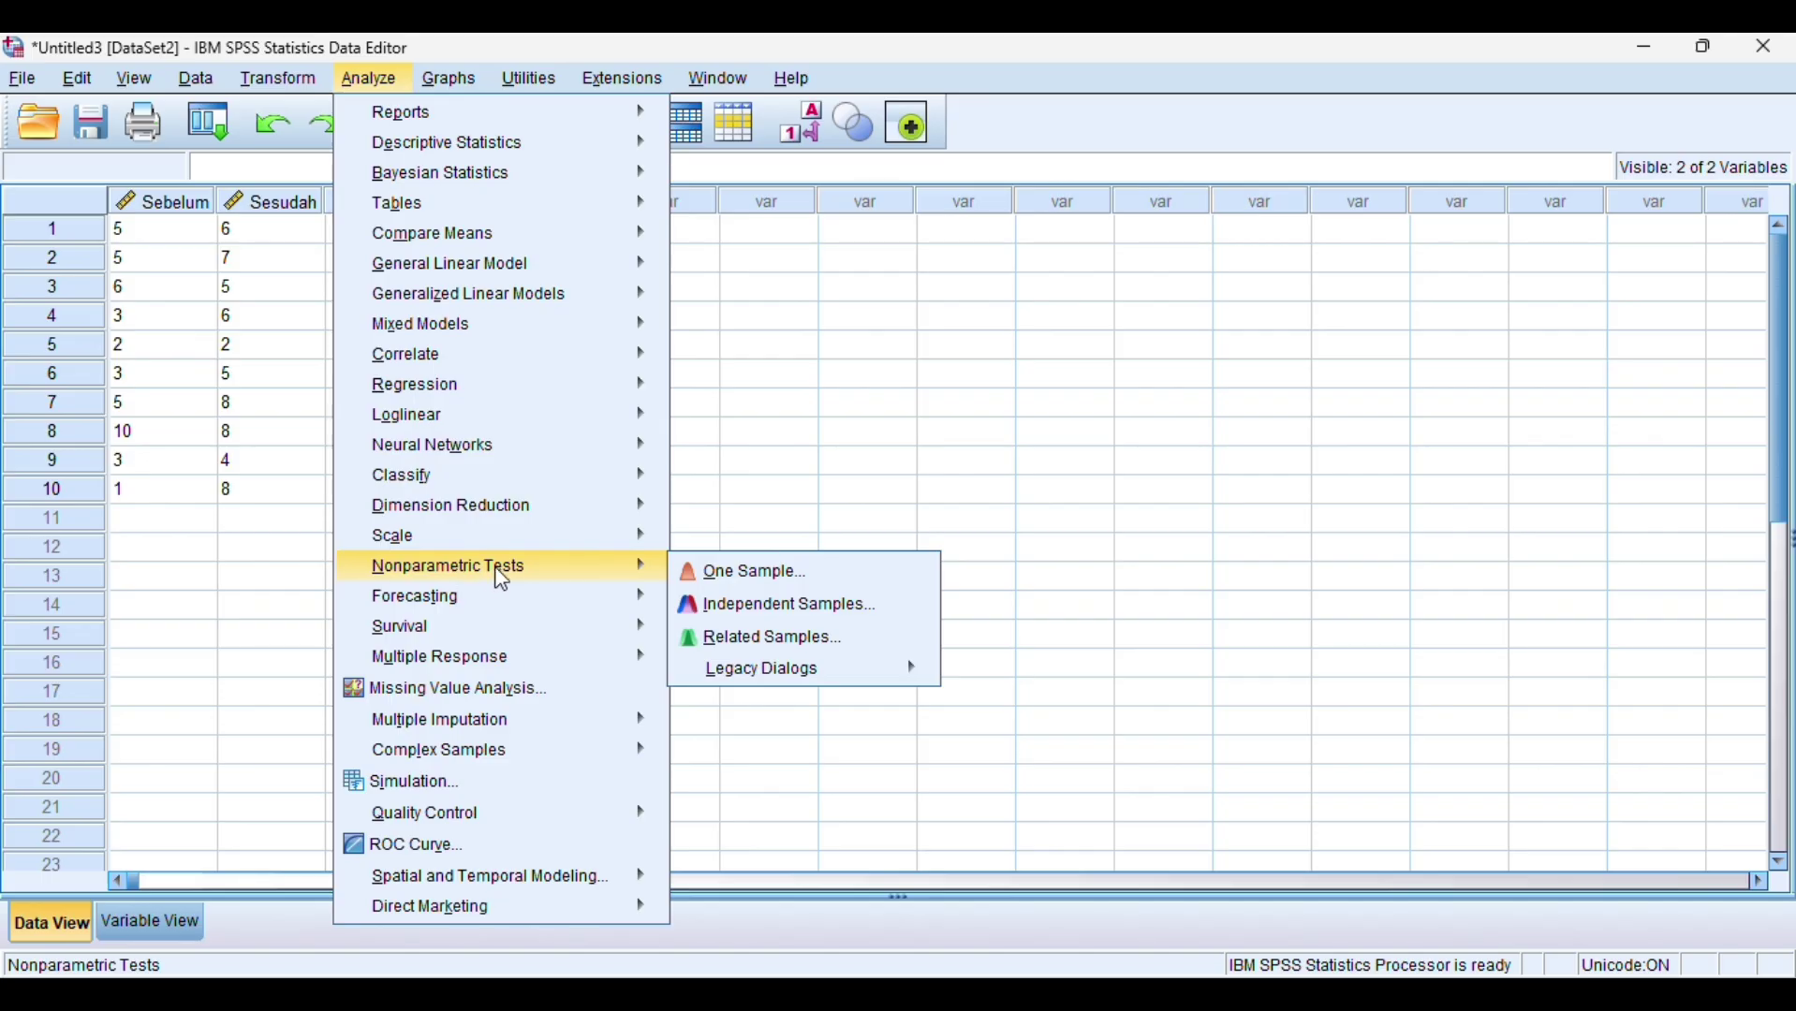
mouse_move(666, 581)
mouse_move(719, 670)
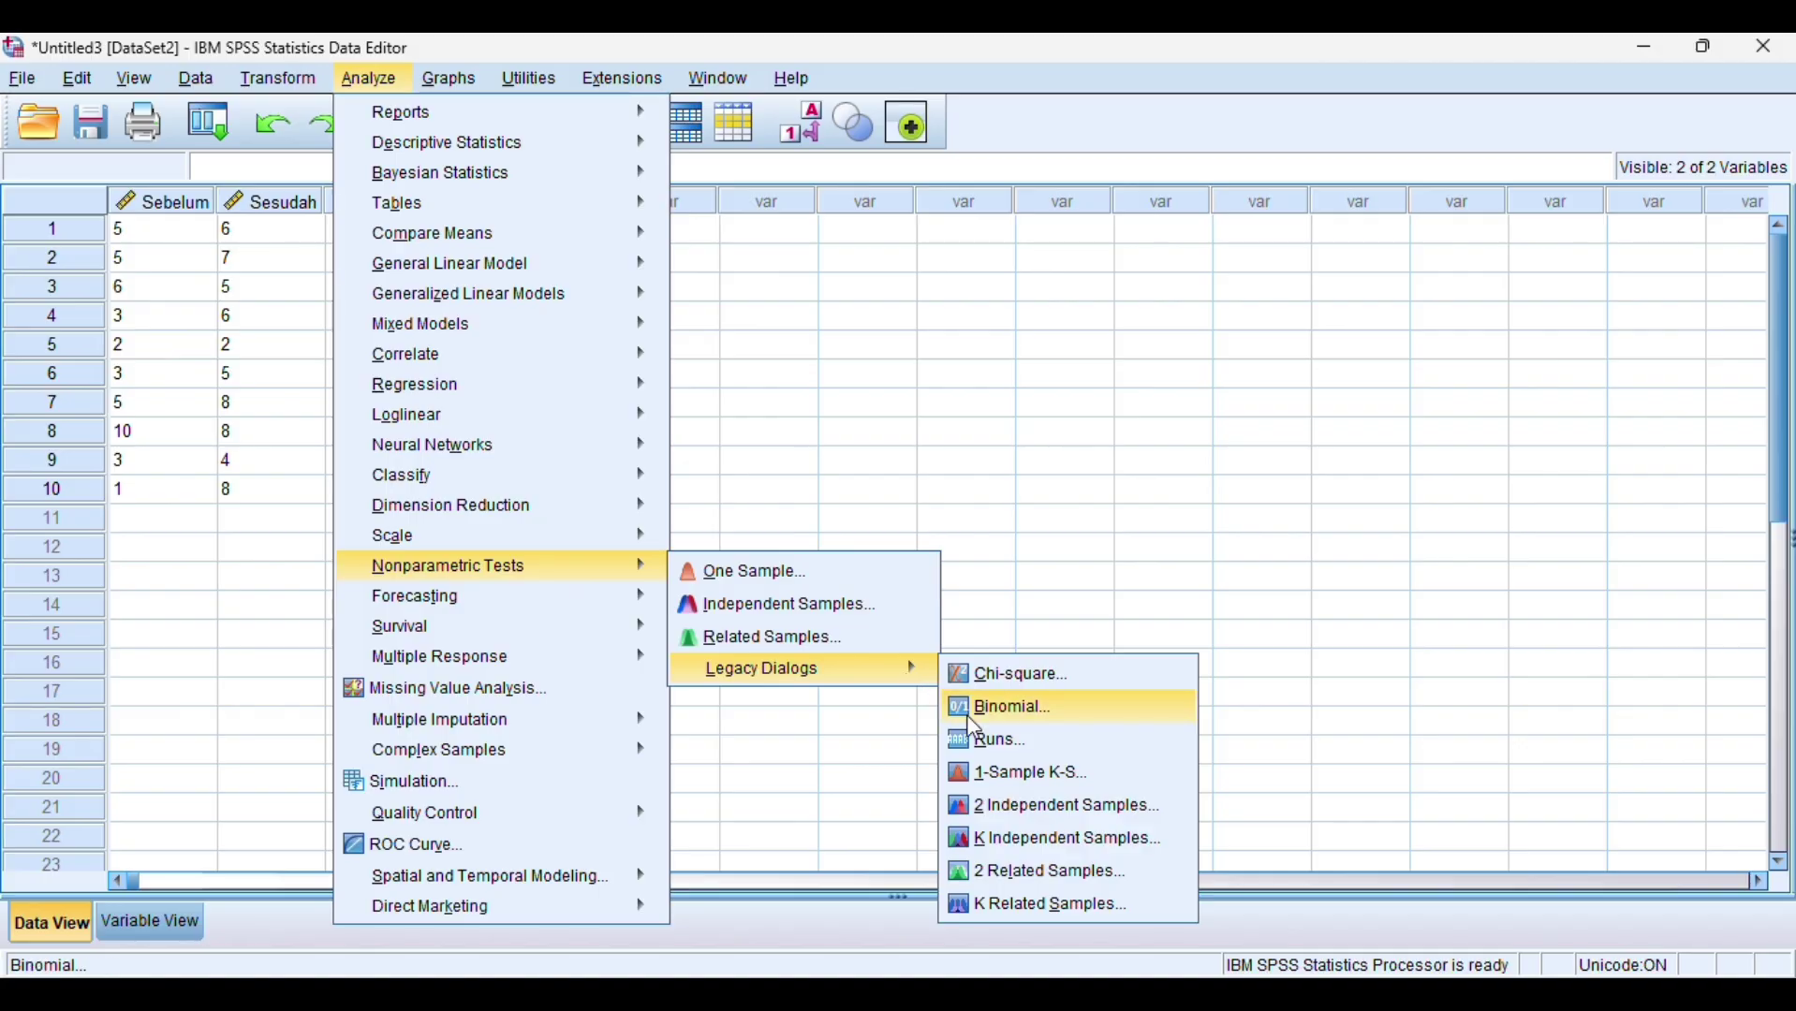
click(1002, 880)
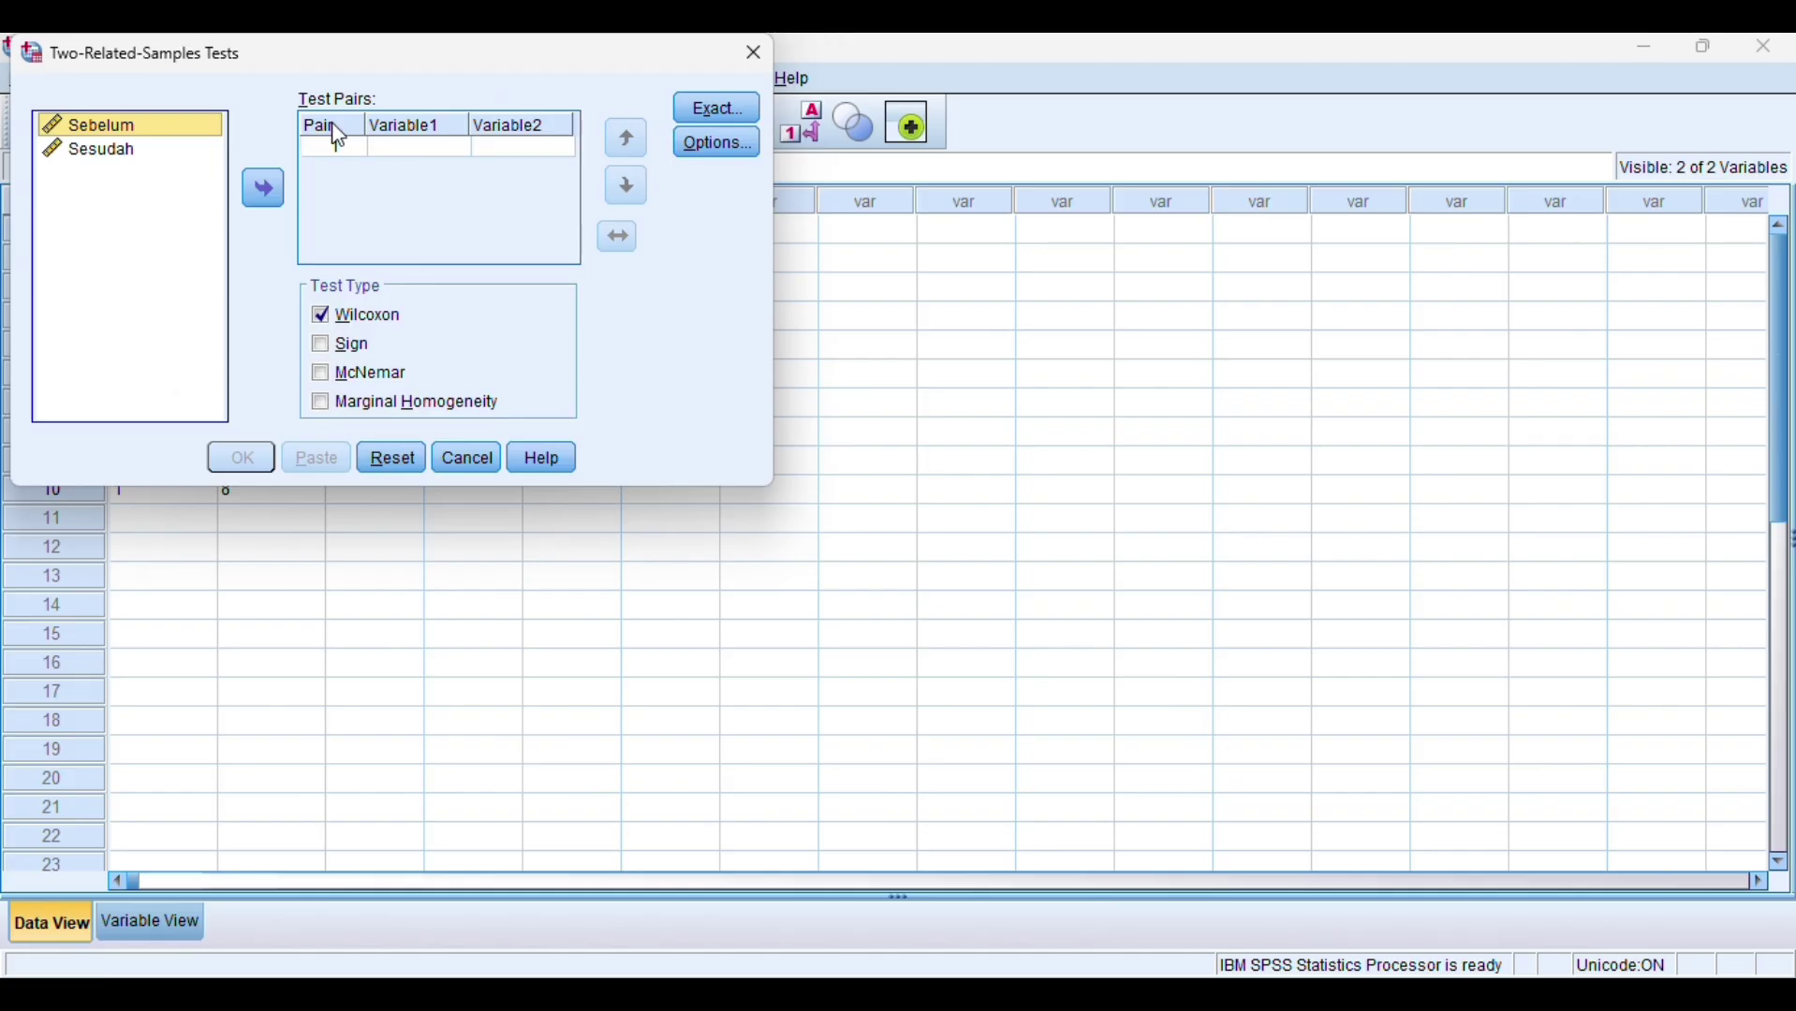
click(262, 191)
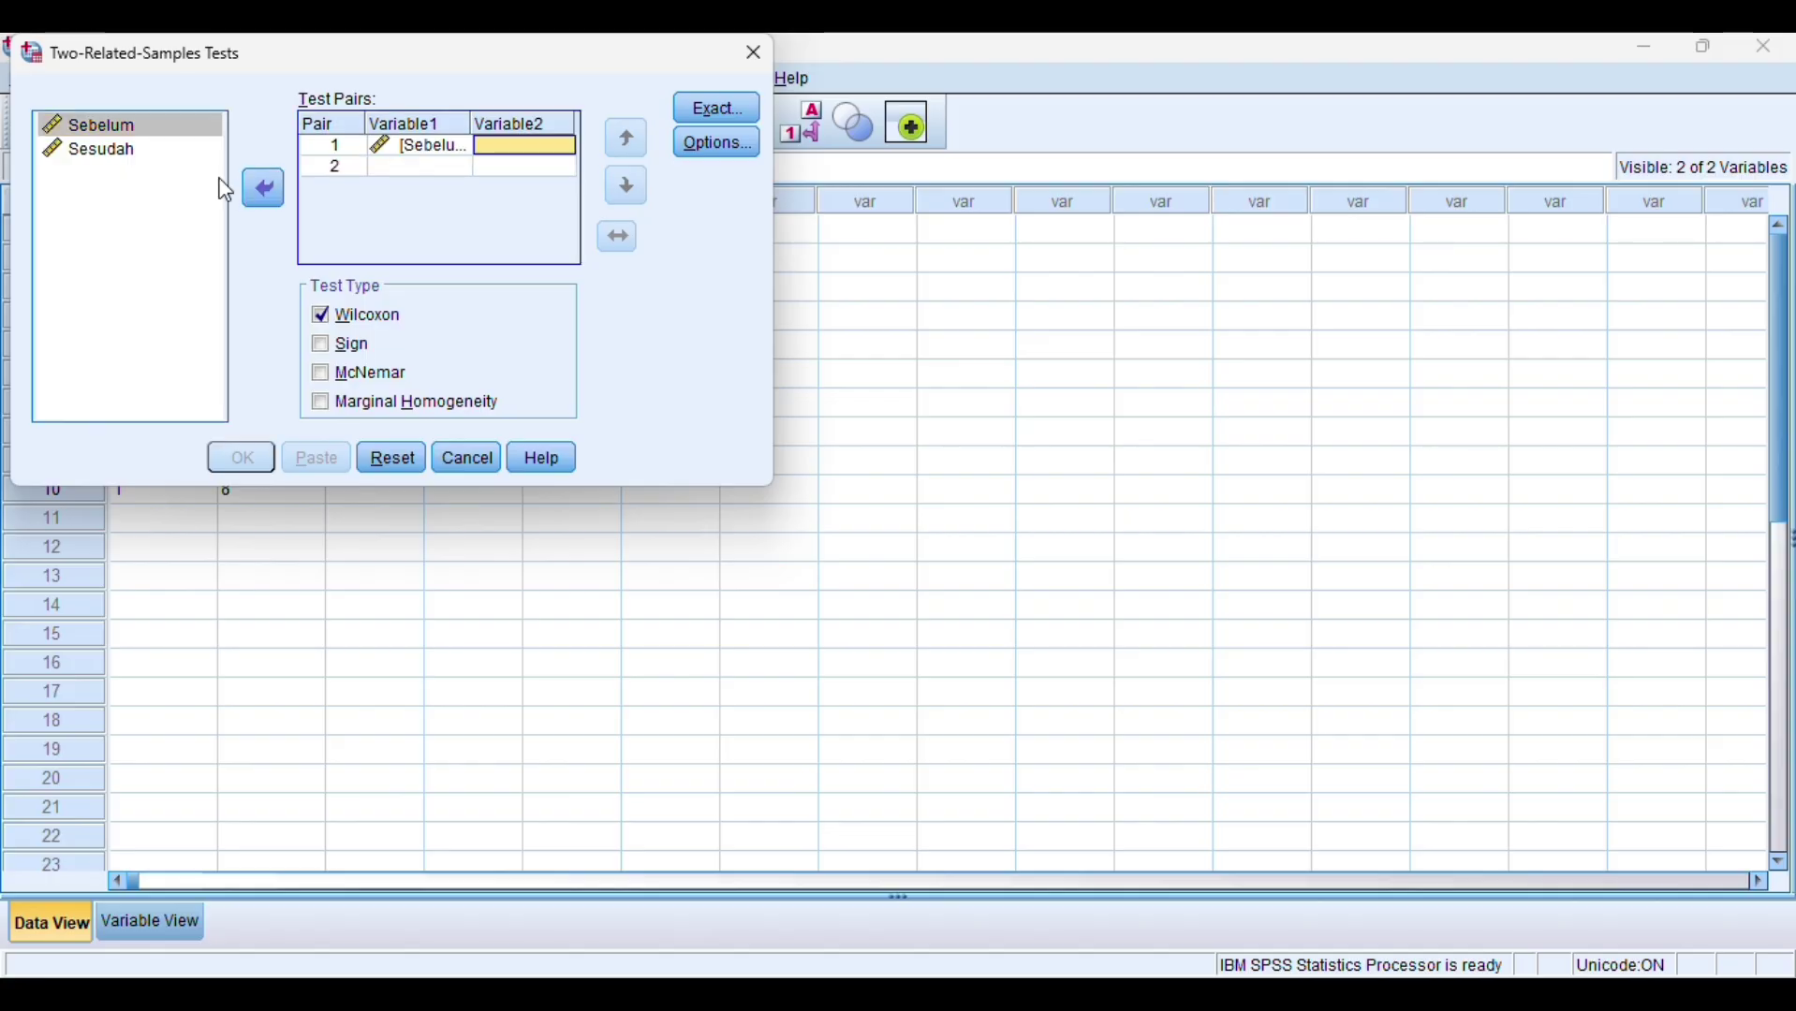
click(154, 152)
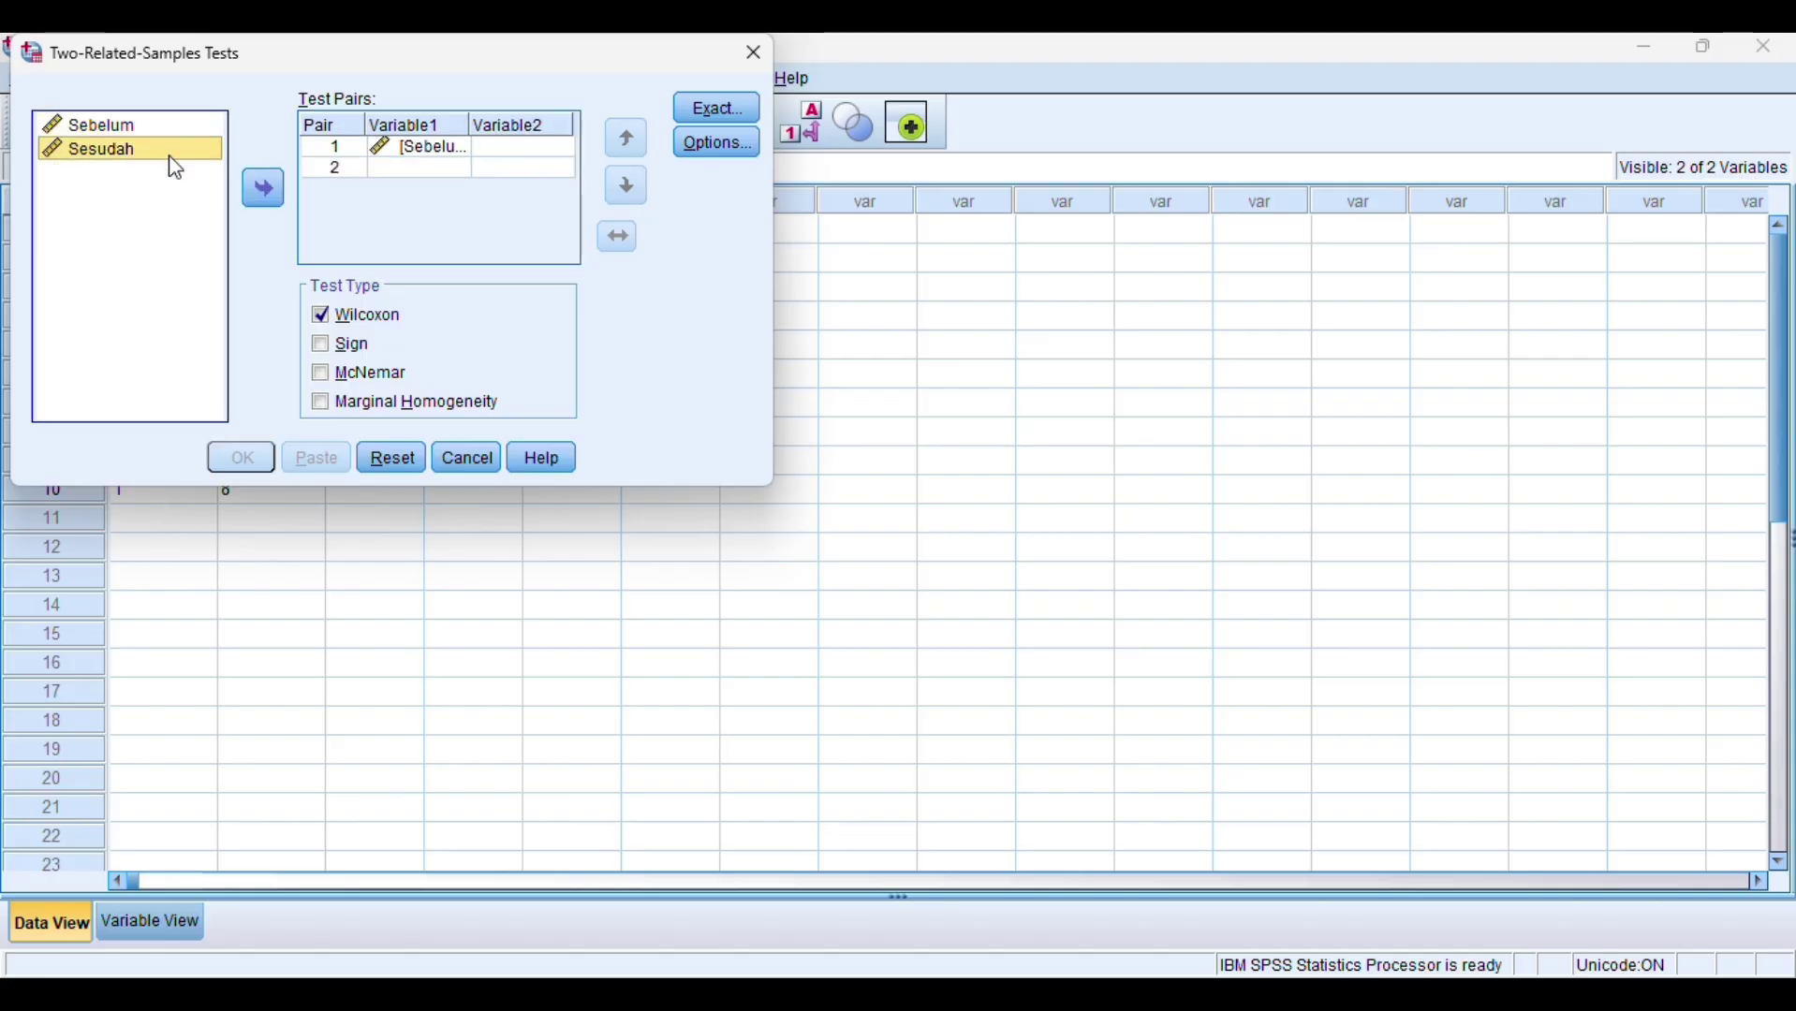
click(263, 189)
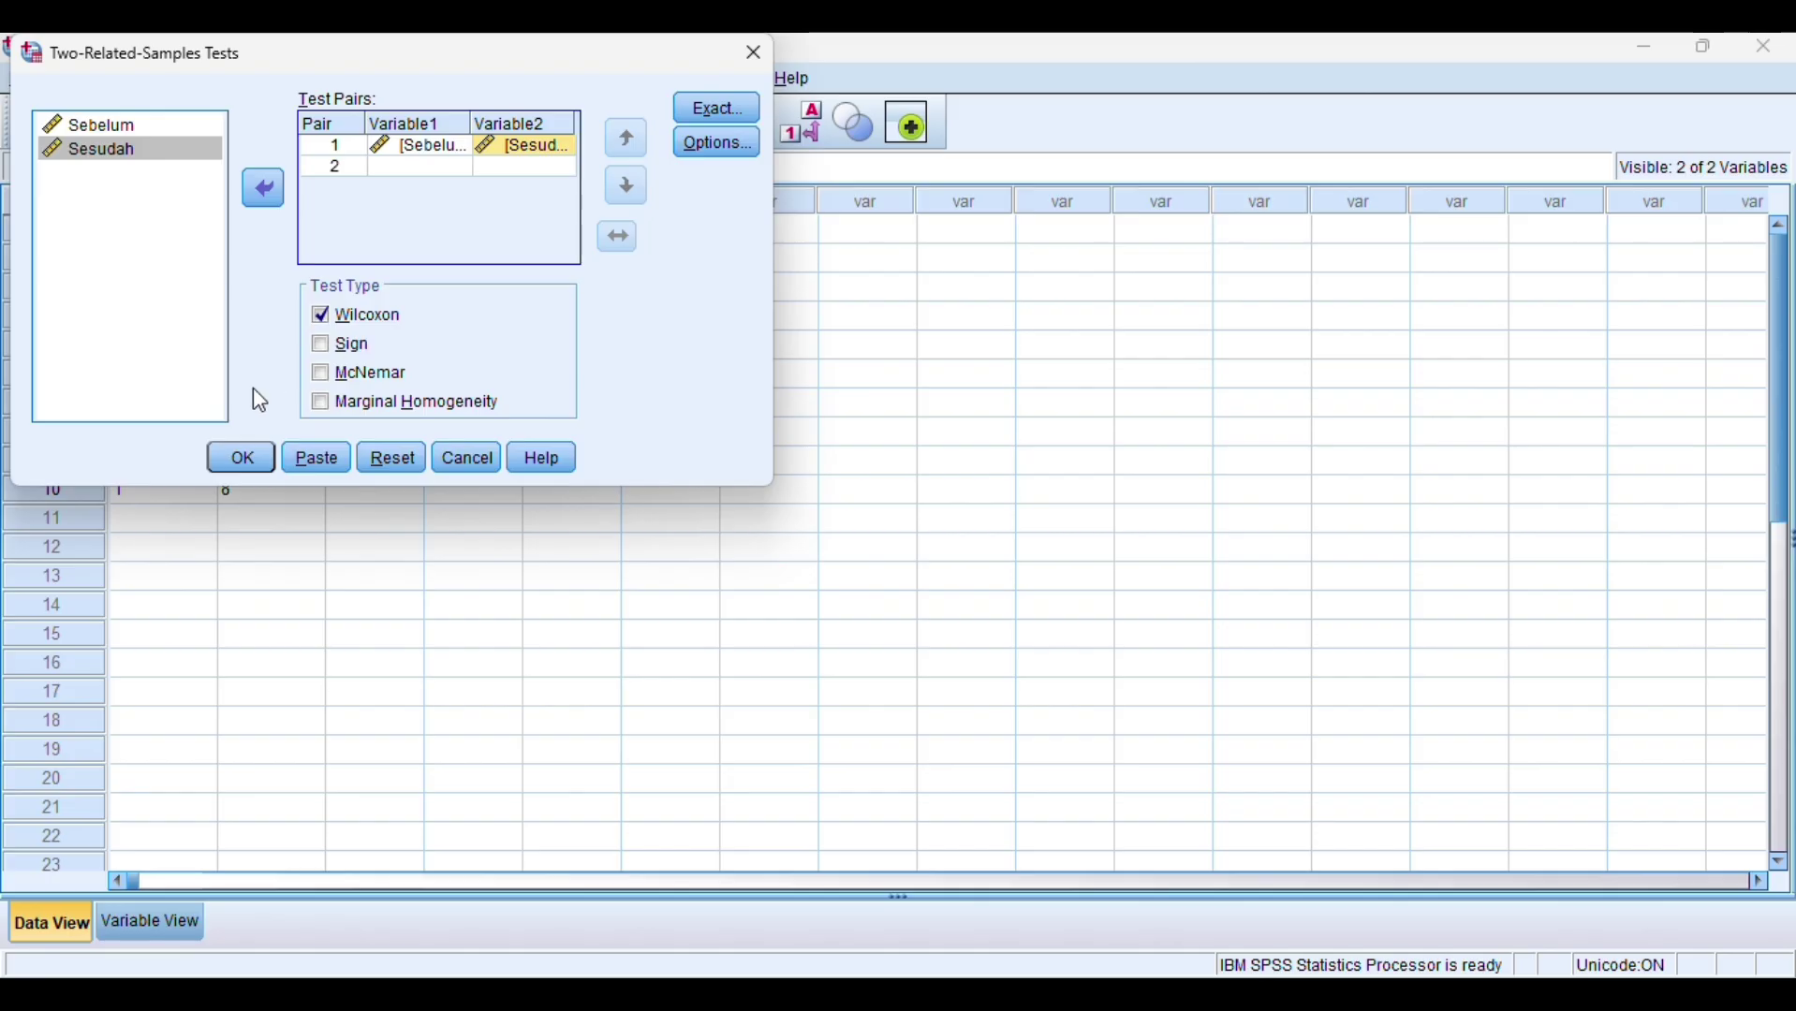
click(248, 466)
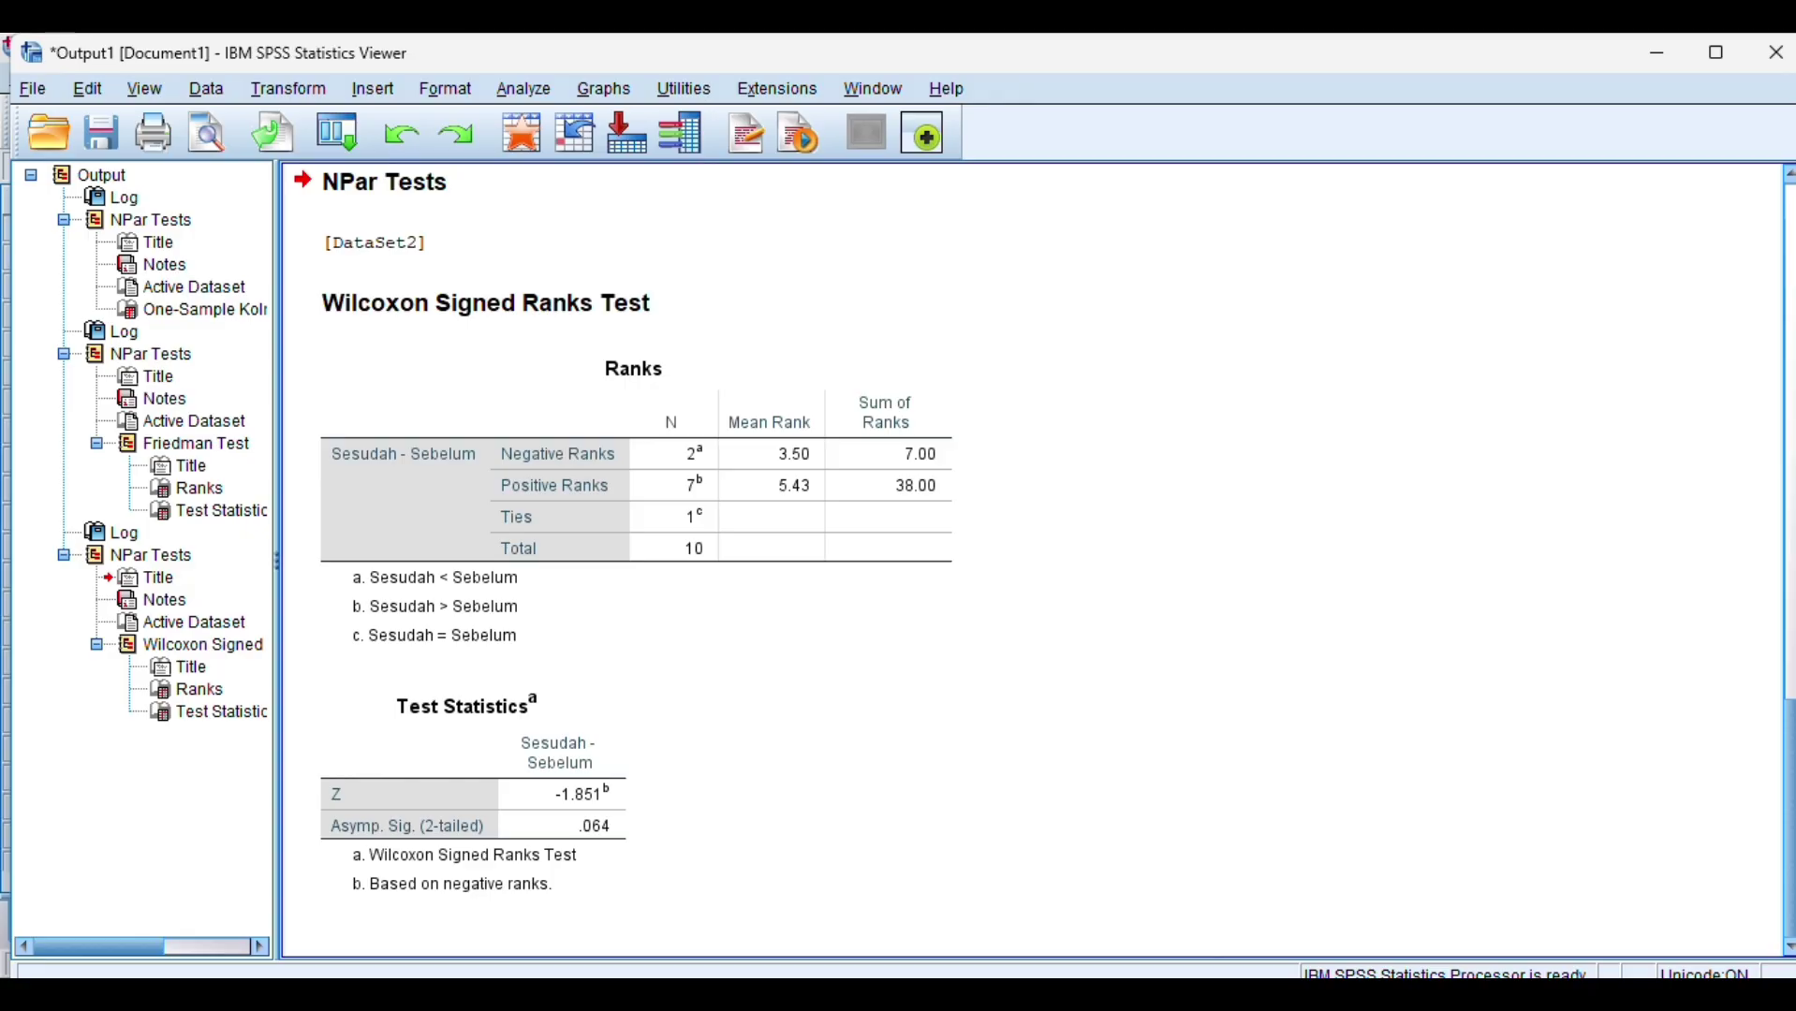
Step: Switch to the Word document and read the exercise 3 analysis, from the hypotheses through the statistical comparison to the probability-based decision
click(1323, 899)
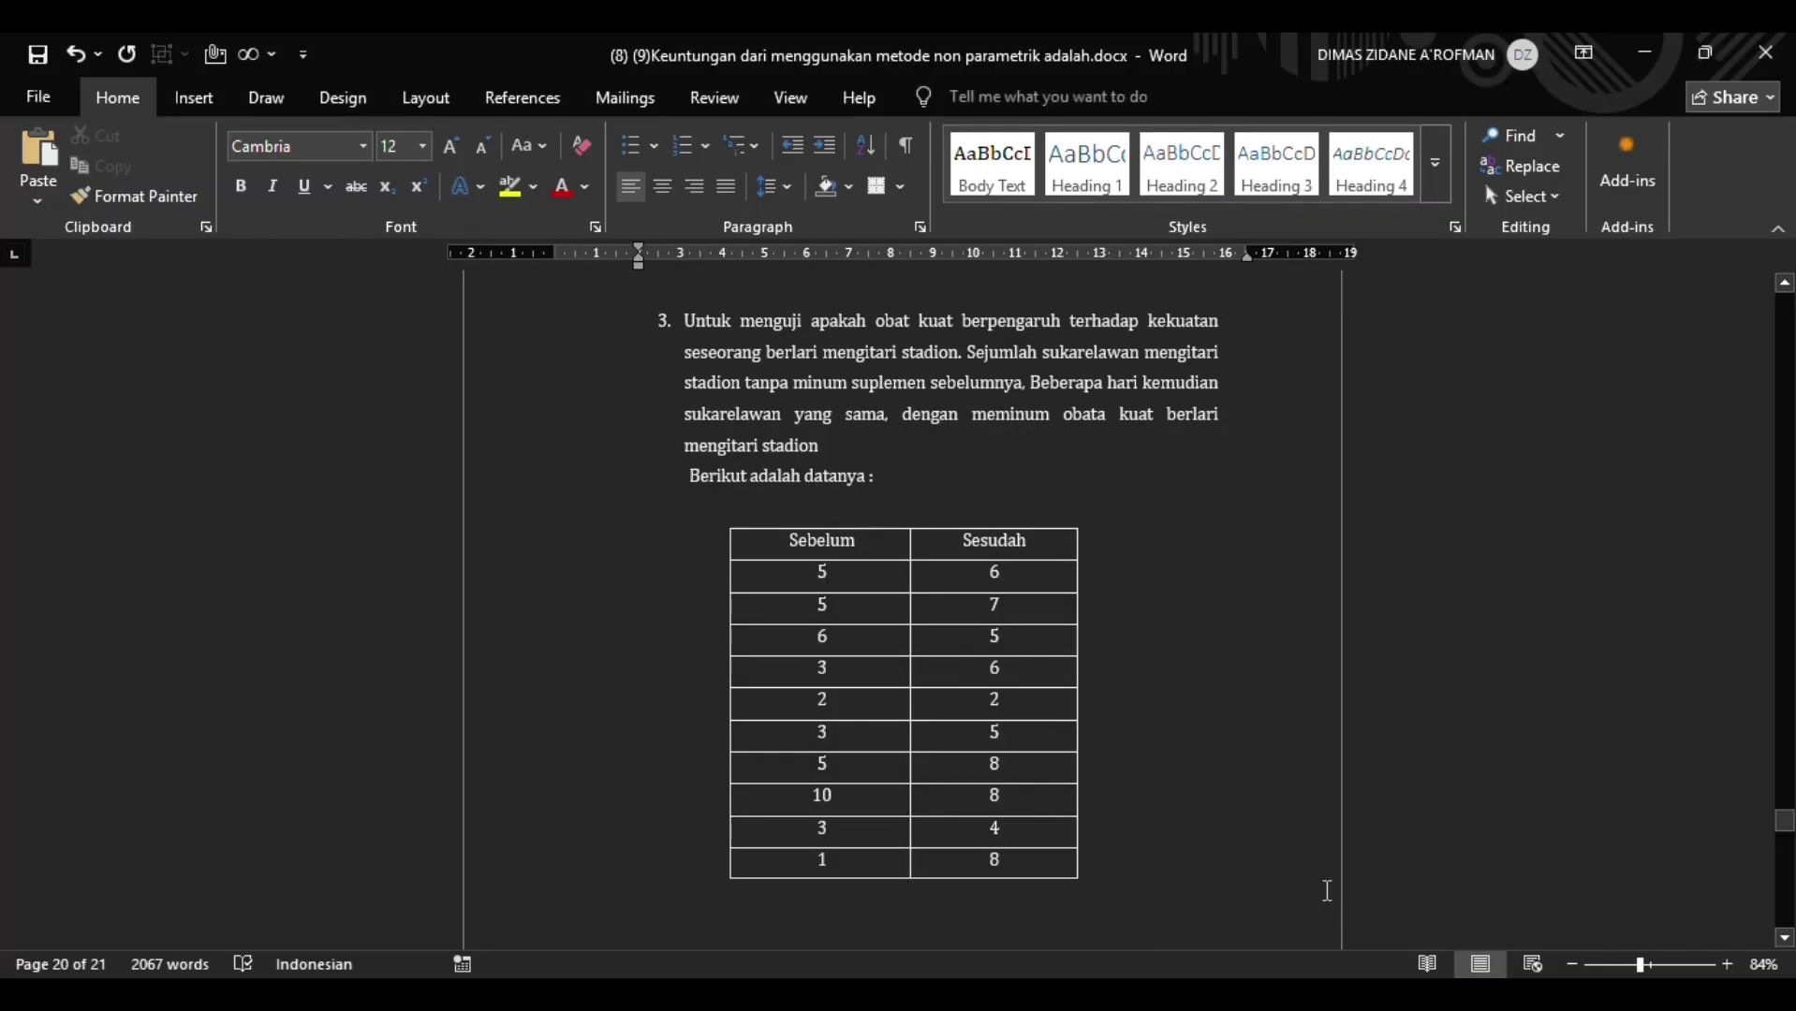
scroll(1326, 891, down, 20)
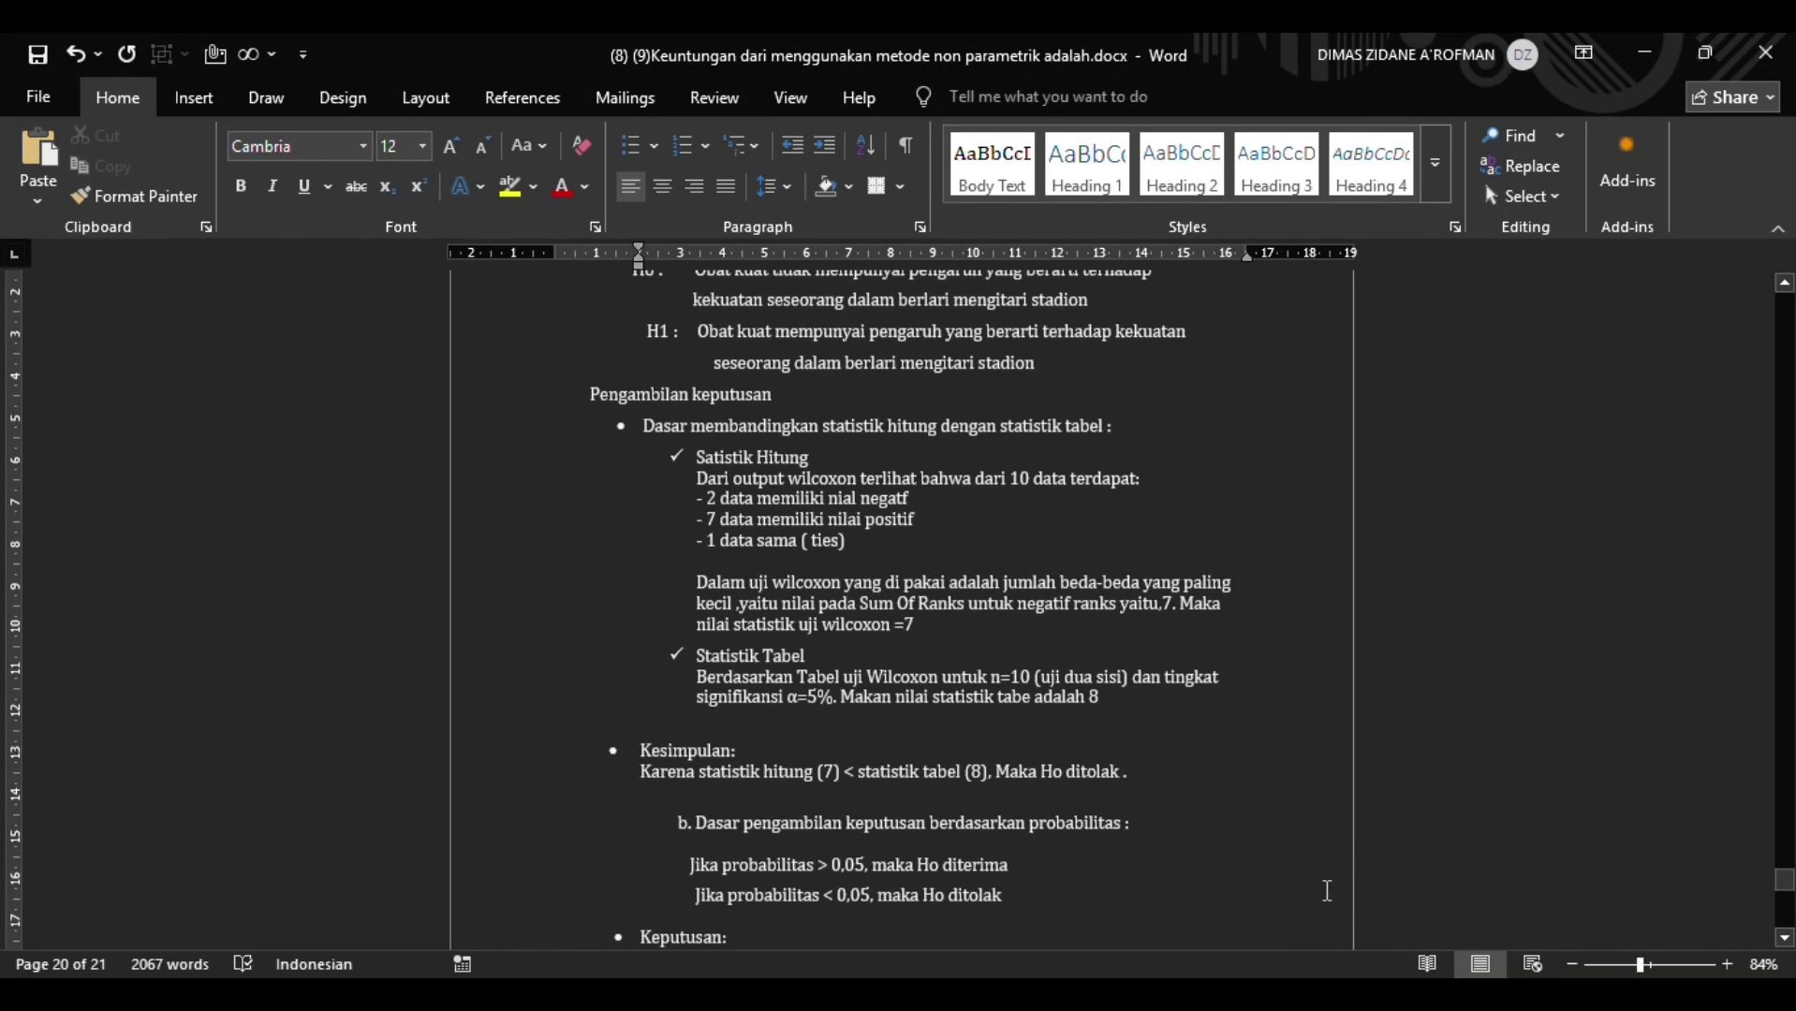
scroll(1326, 891, up, 3)
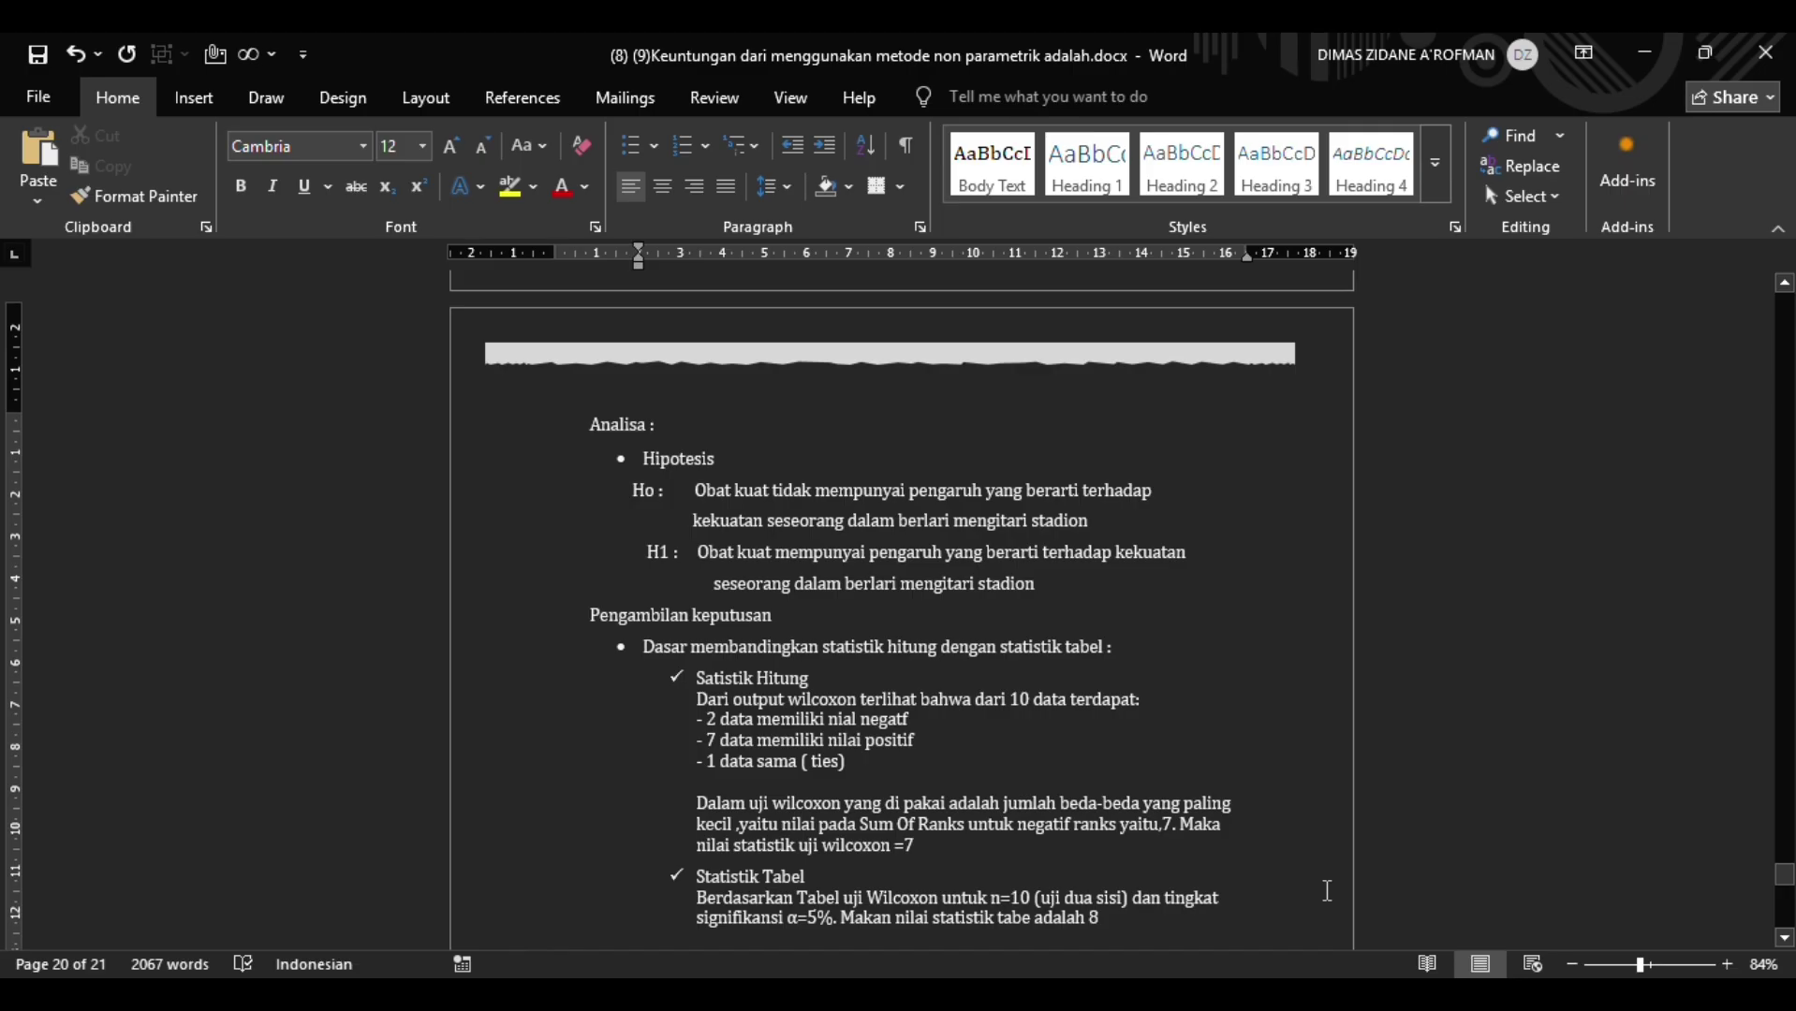
scroll(1326, 890, down, 1)
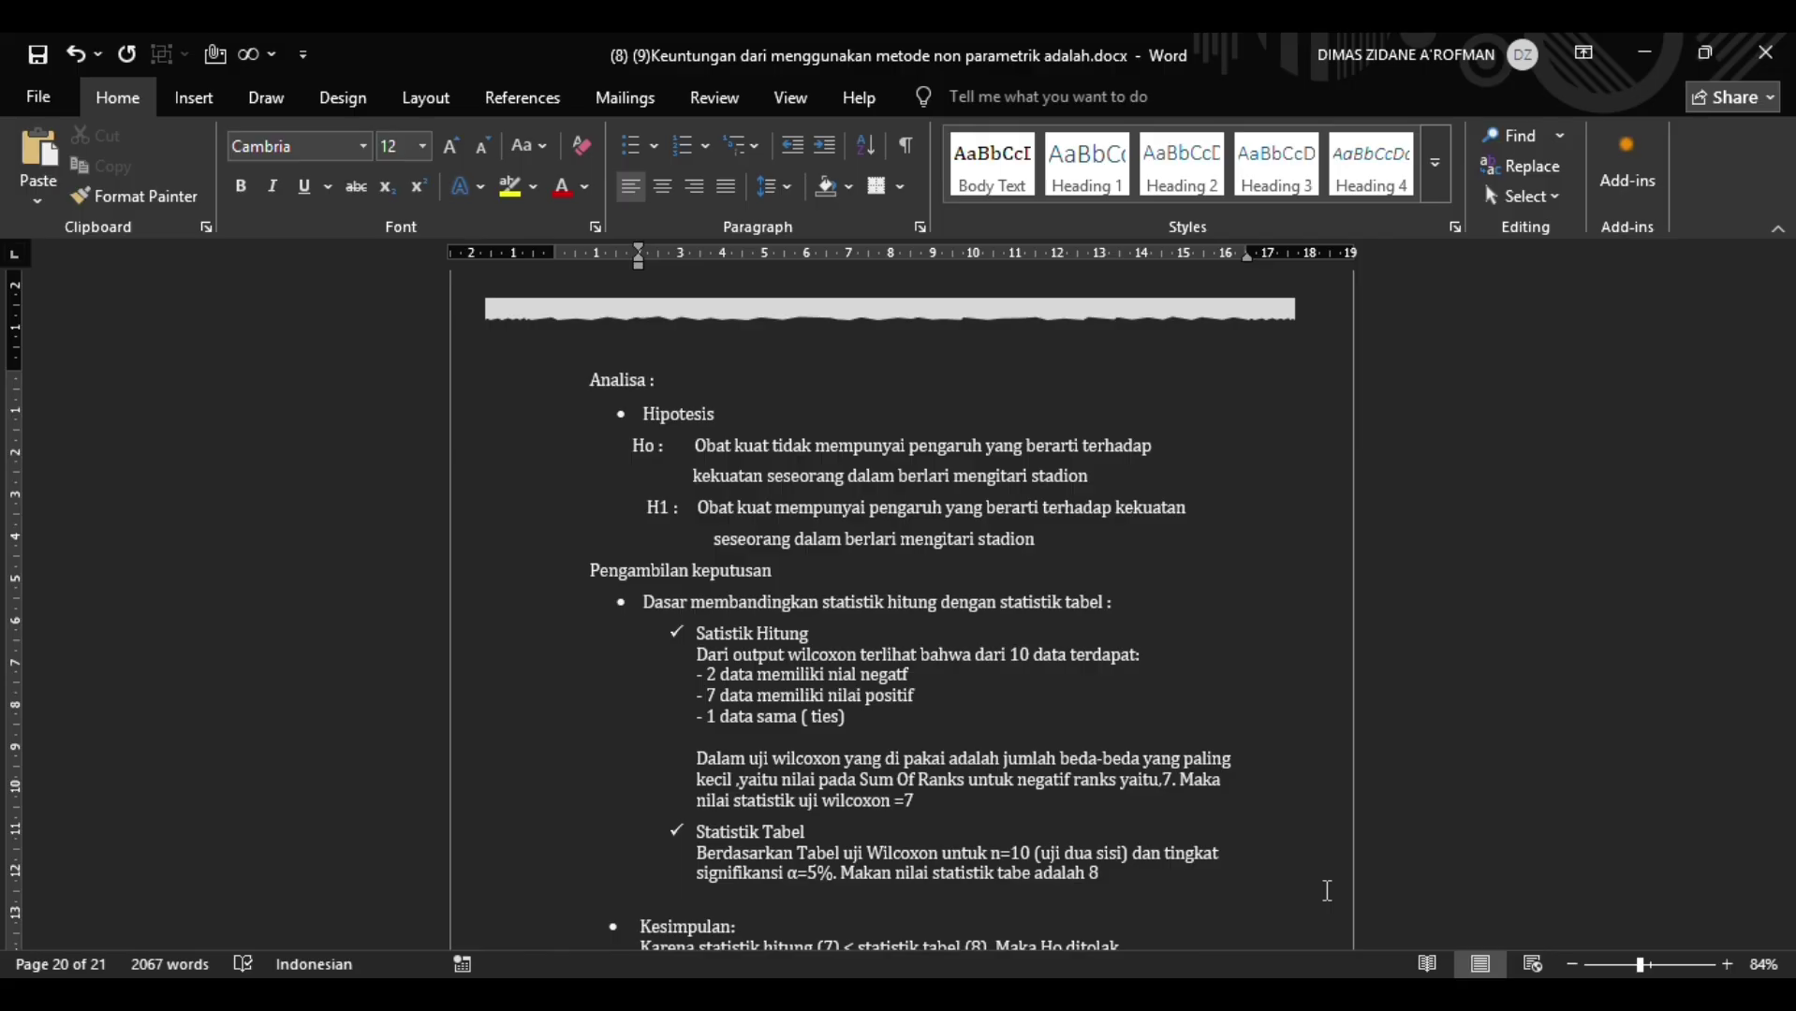
scroll(1327, 890, down, 3)
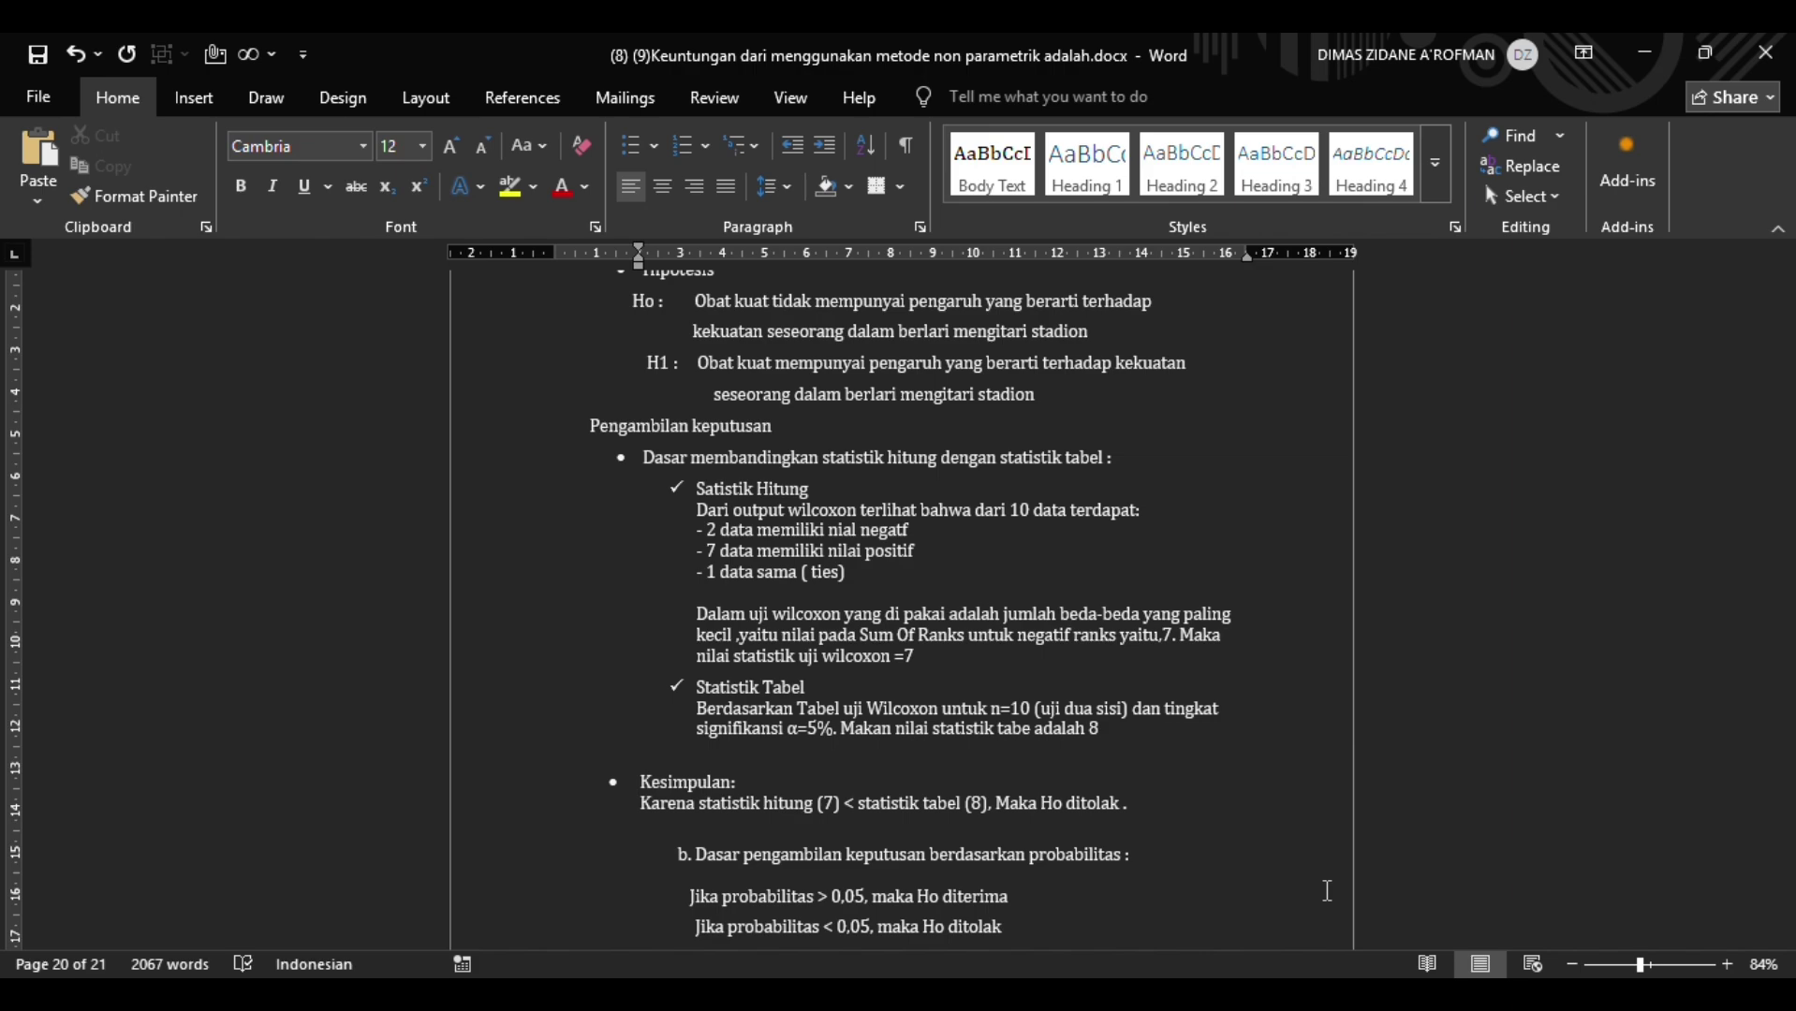
scroll(1326, 890, down, 1)
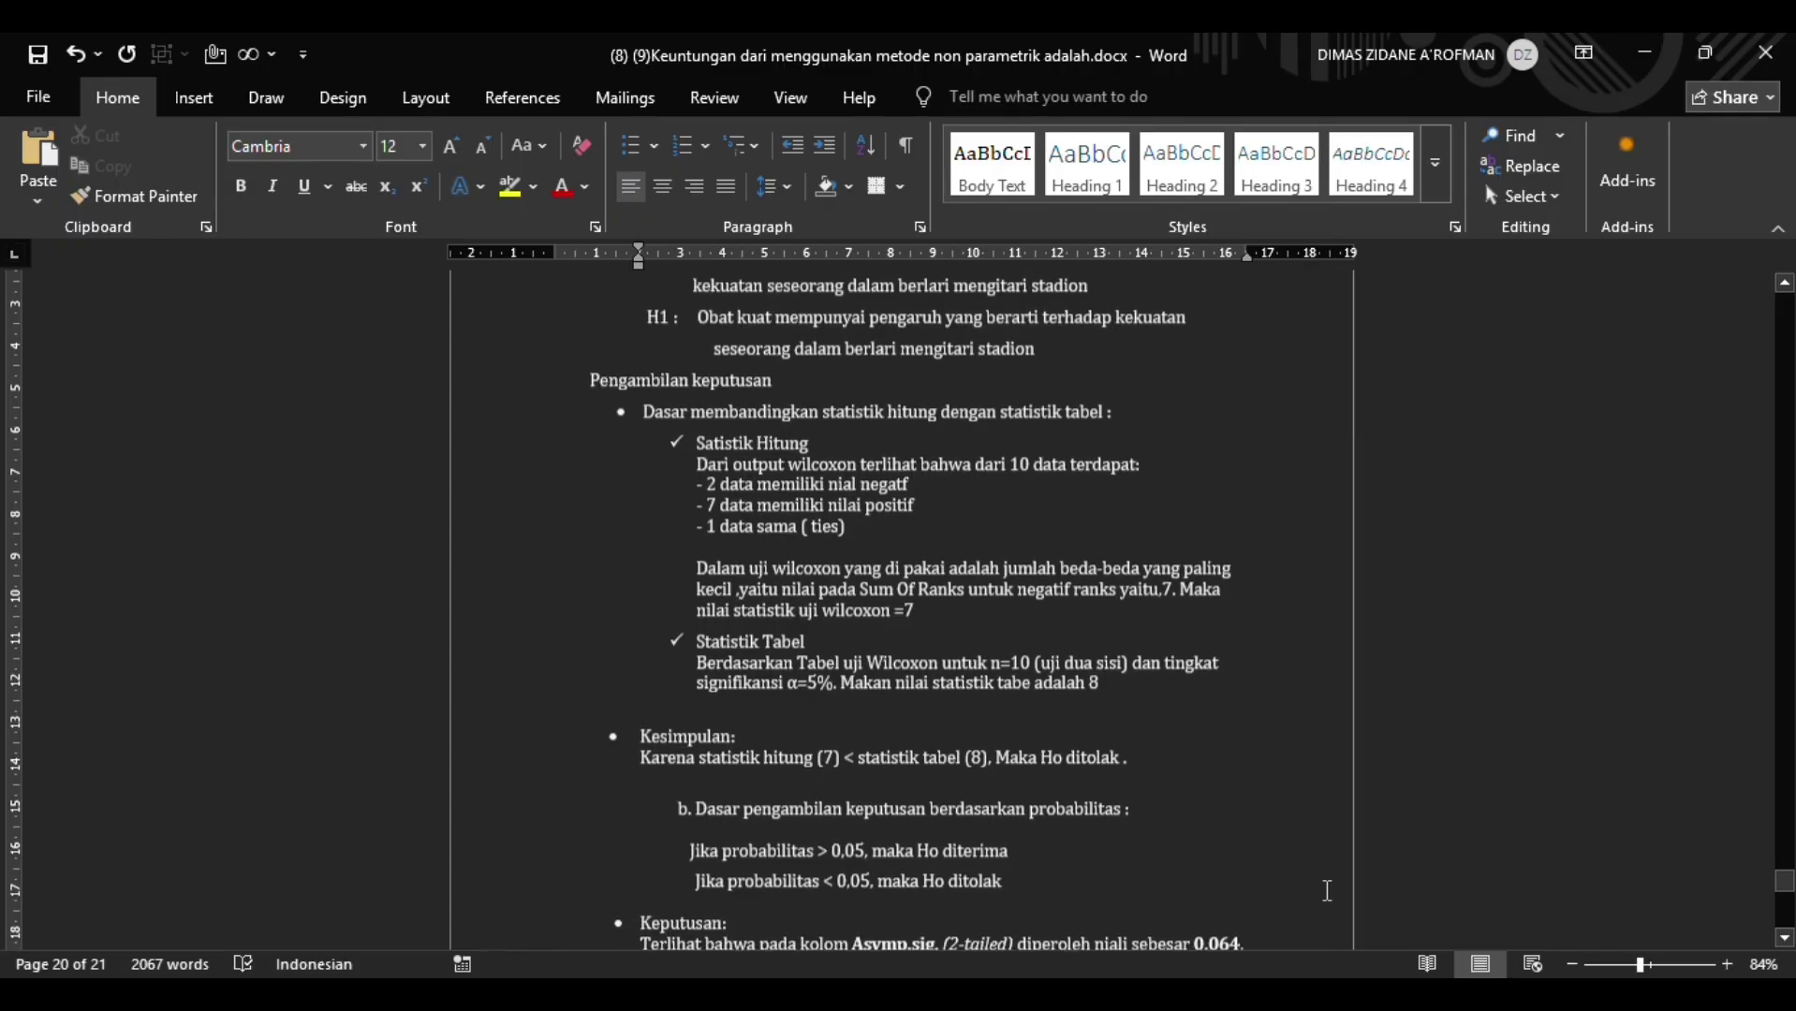
scroll(1327, 891, down, 1)
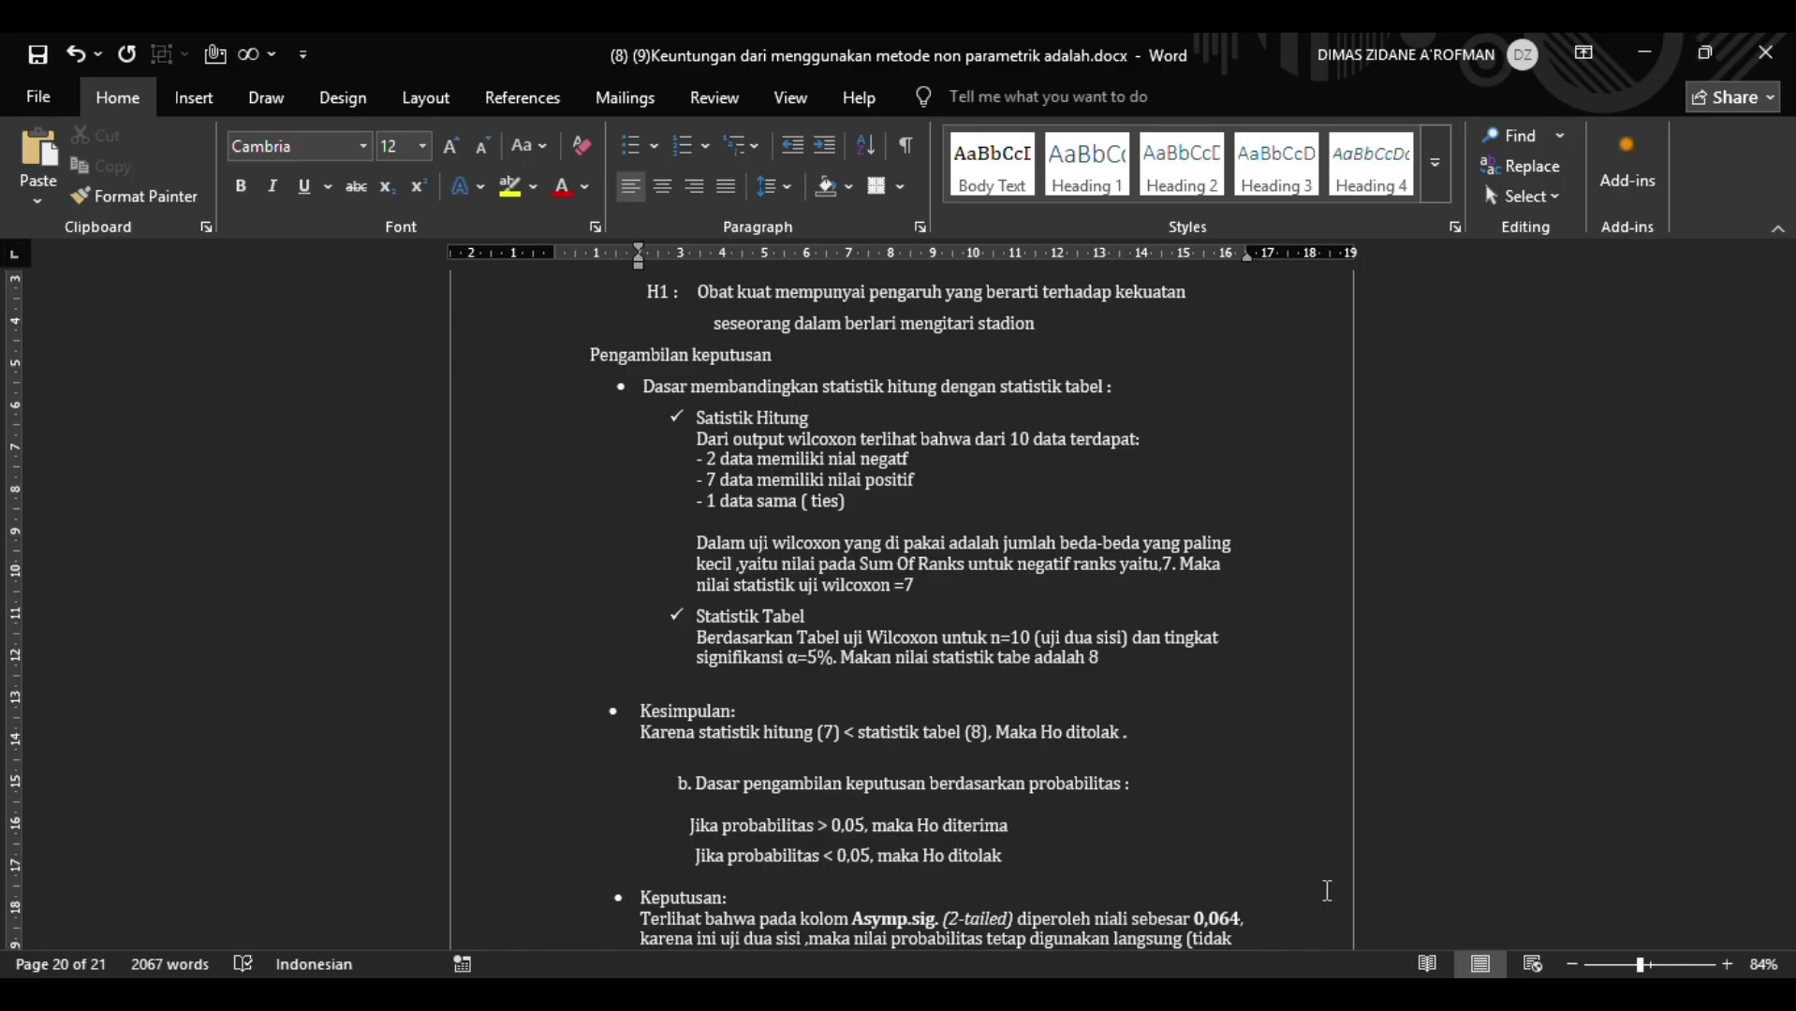
scroll(1326, 890, down, 3)
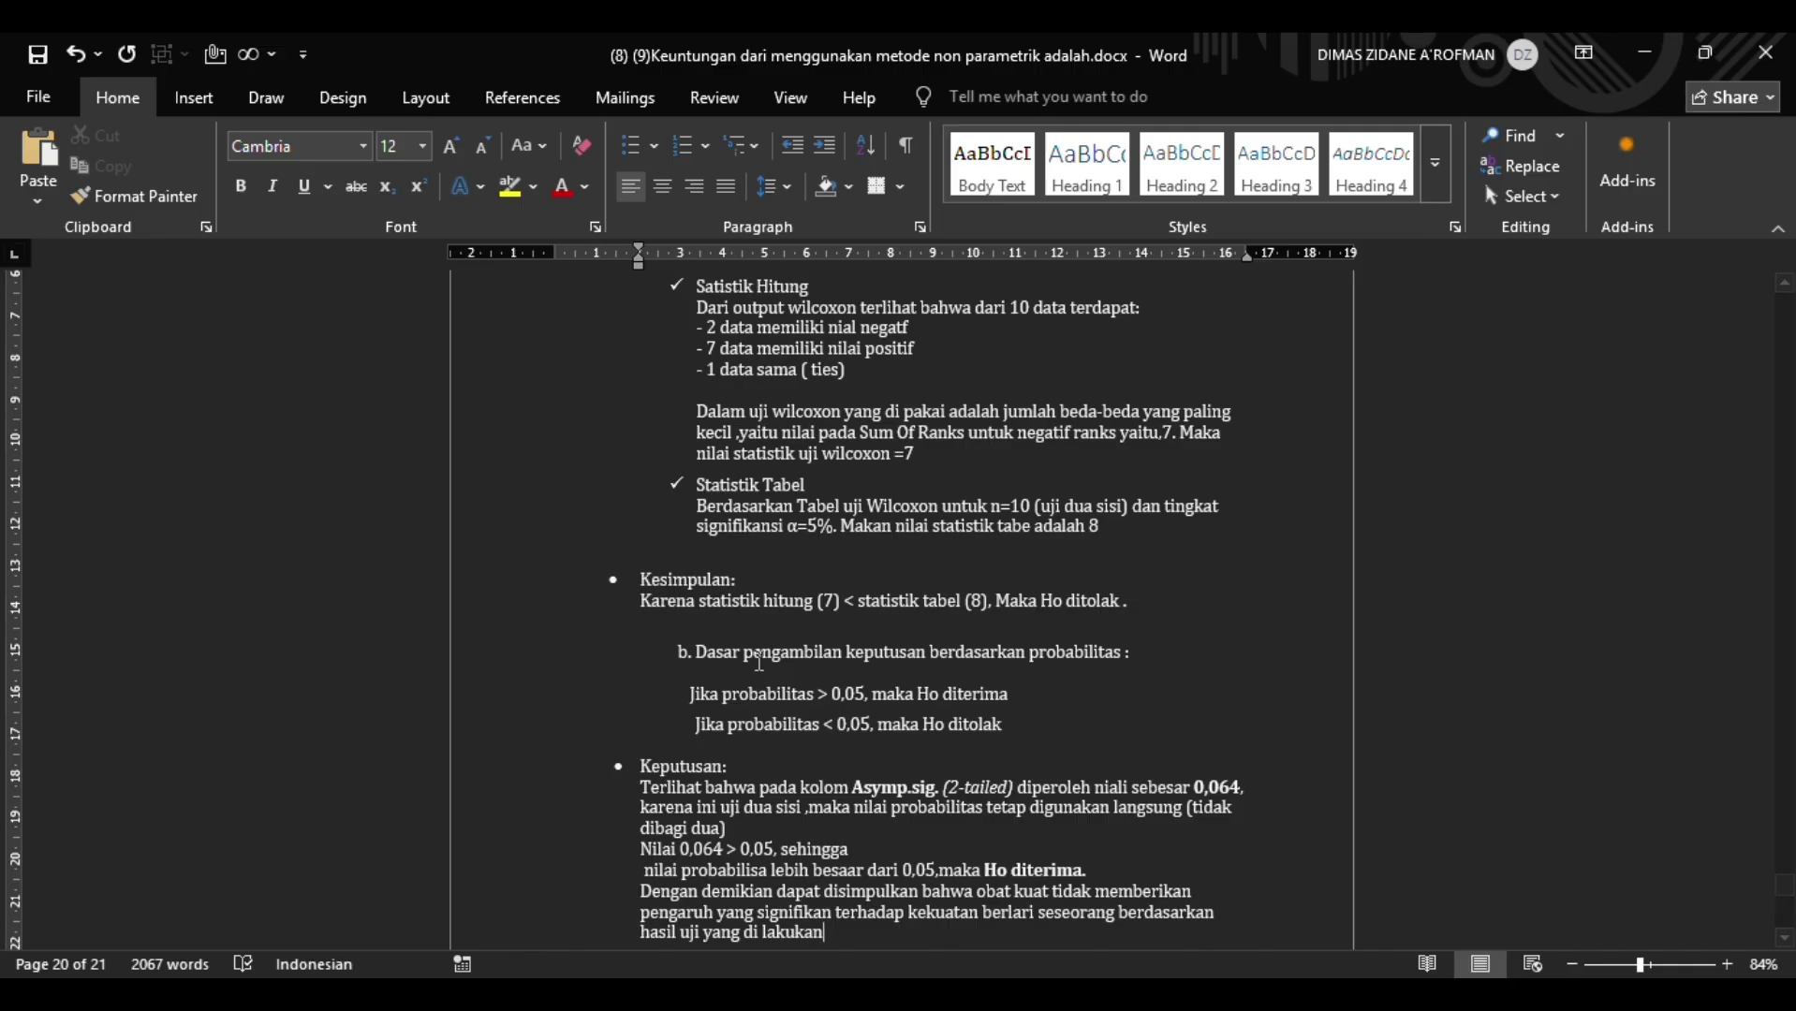
scroll(759, 661, down, 1)
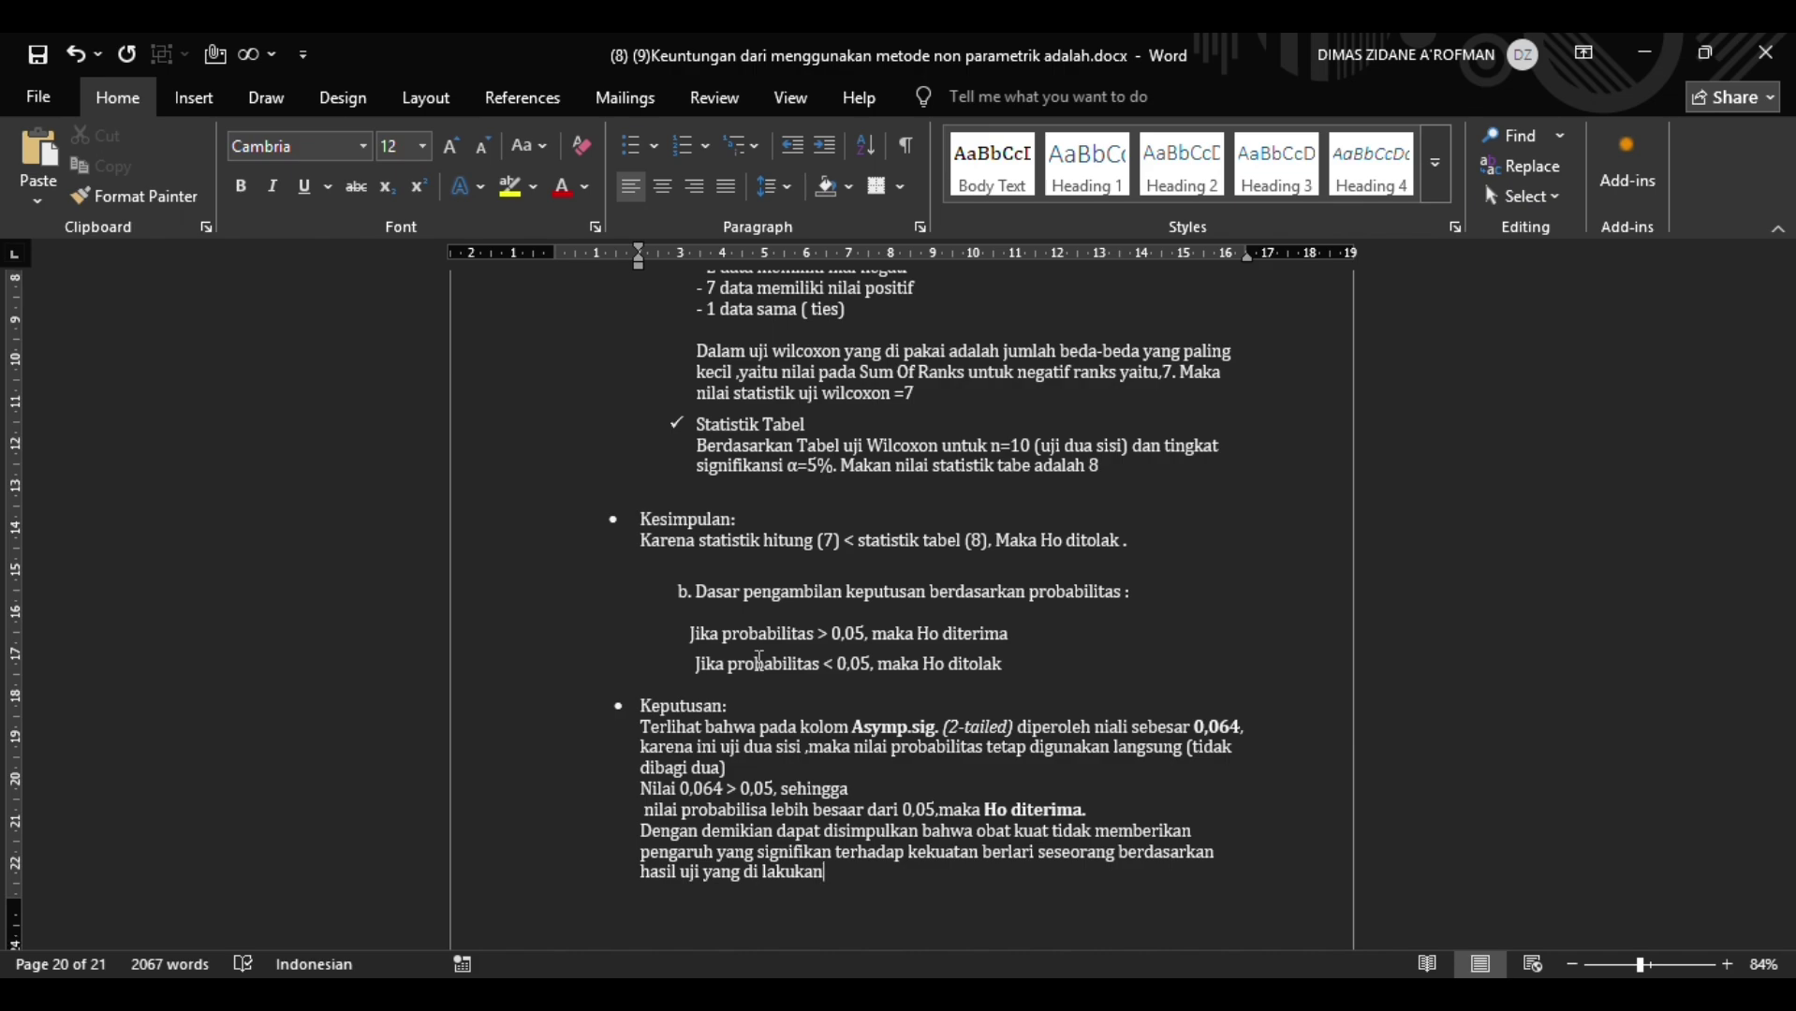
scroll(760, 661, down, 2)
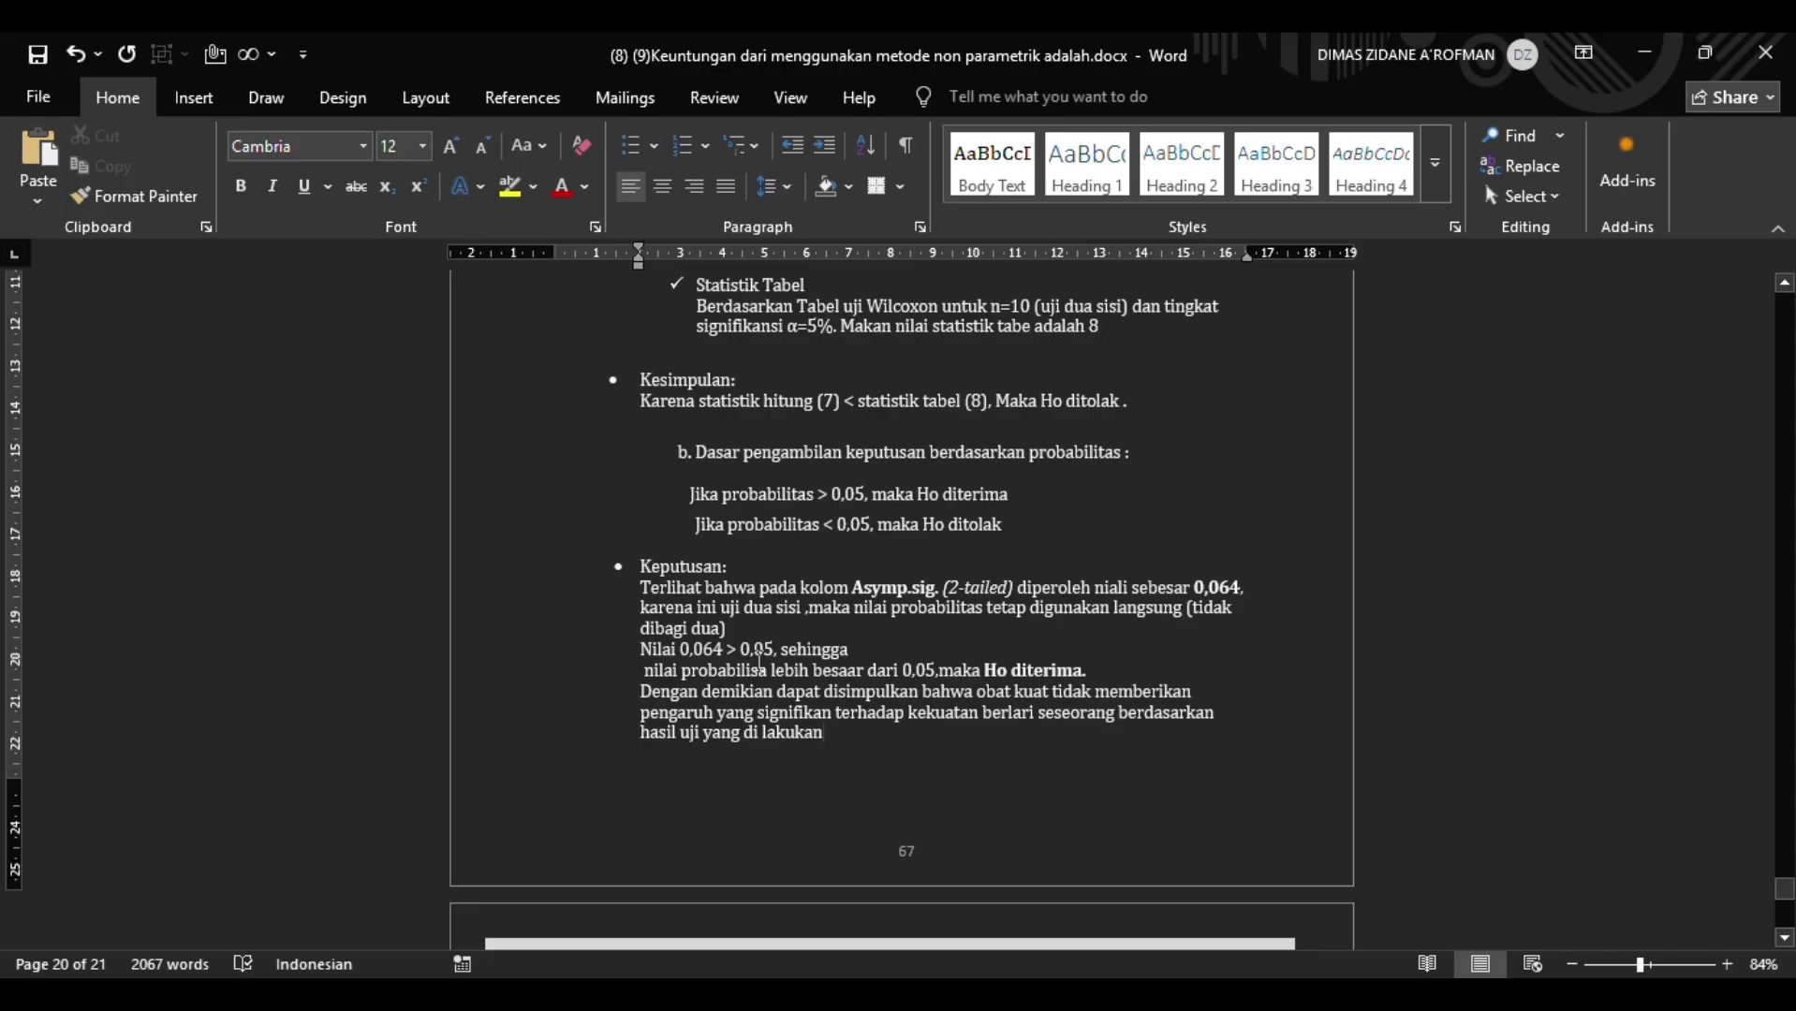